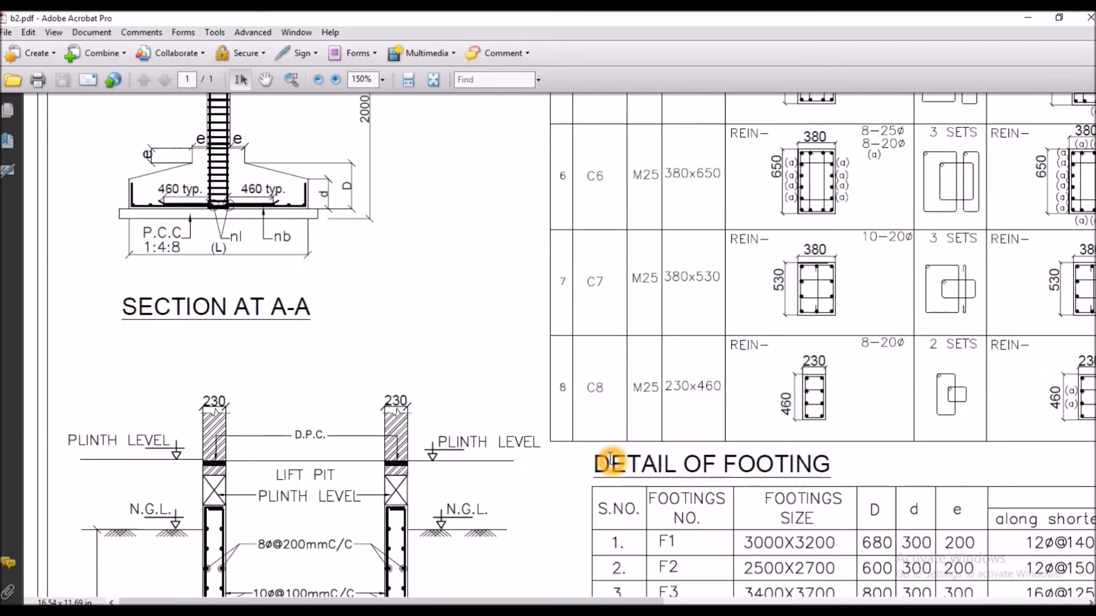
# Examine the typical plan of the isolated footing and Section at A-A in the drawing.
pyautogui.scroll(1, 290, 311)
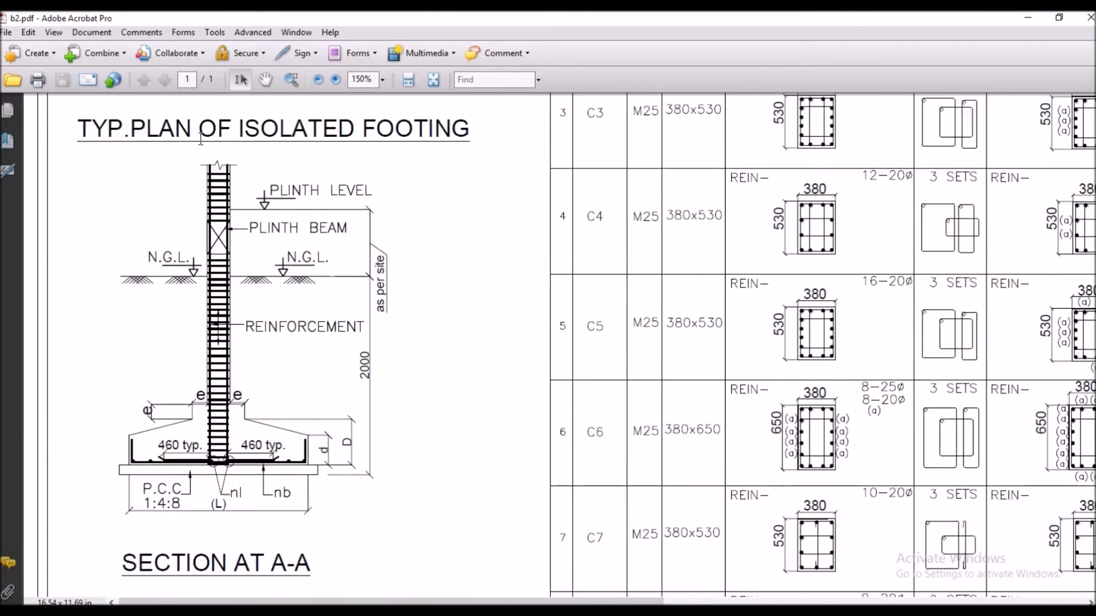
pyautogui.scroll(1, 251, 349)
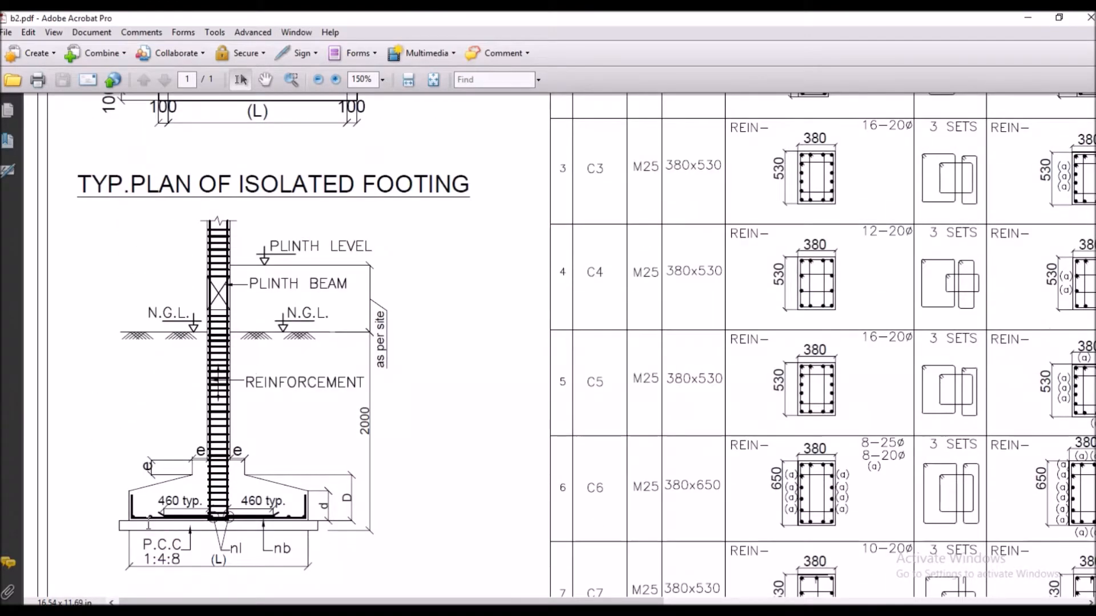
pyautogui.scroll(5, 293, 426)
pyautogui.scroll(4, 293, 426)
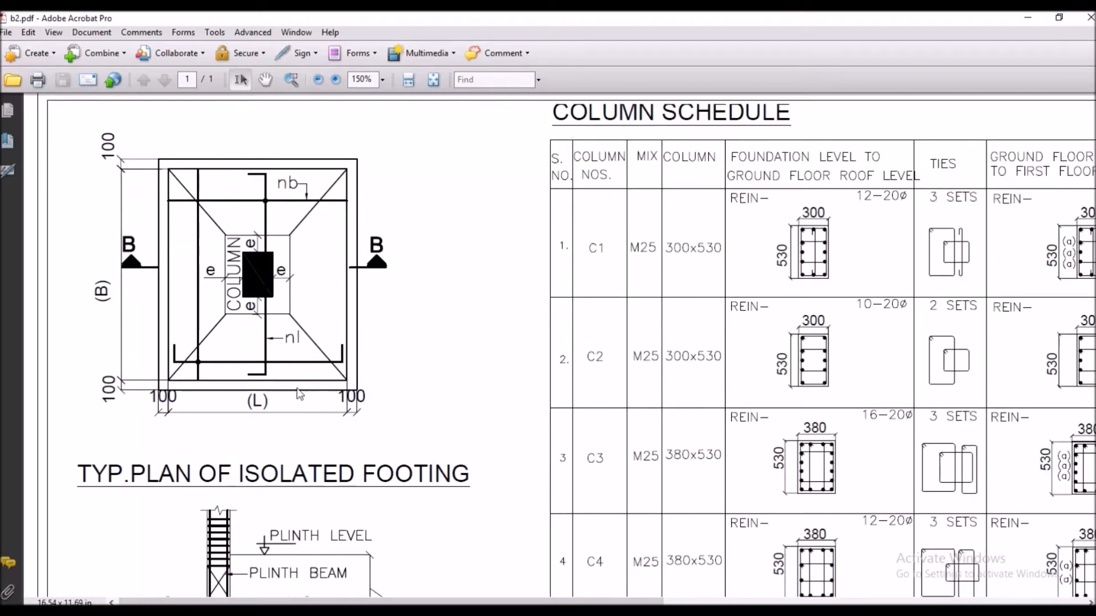
pyautogui.scroll(-3, 262, 249)
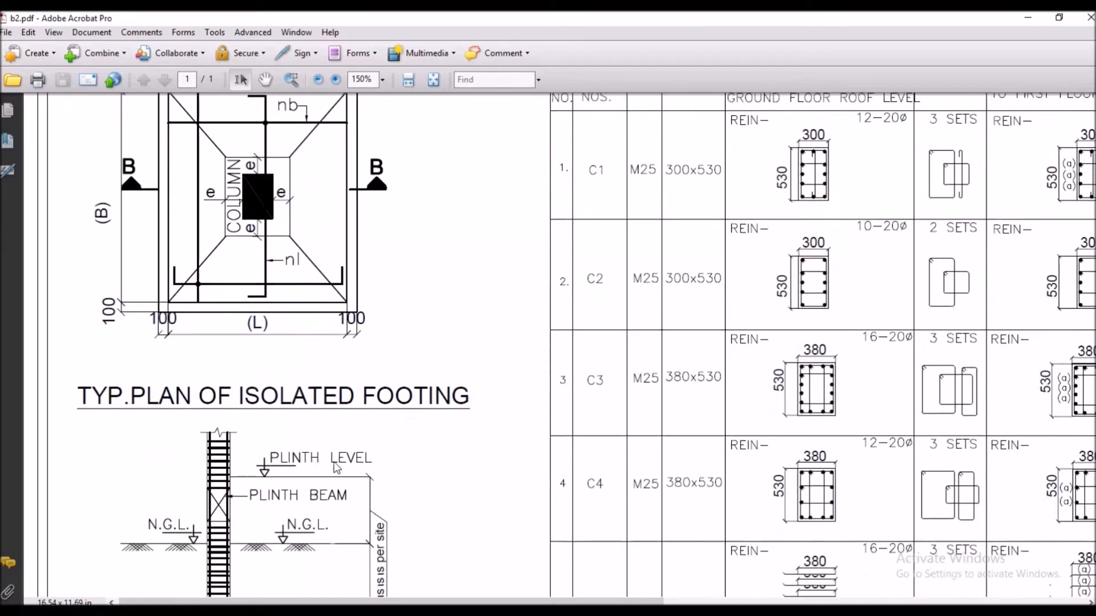
pyautogui.scroll(3, 465, 440)
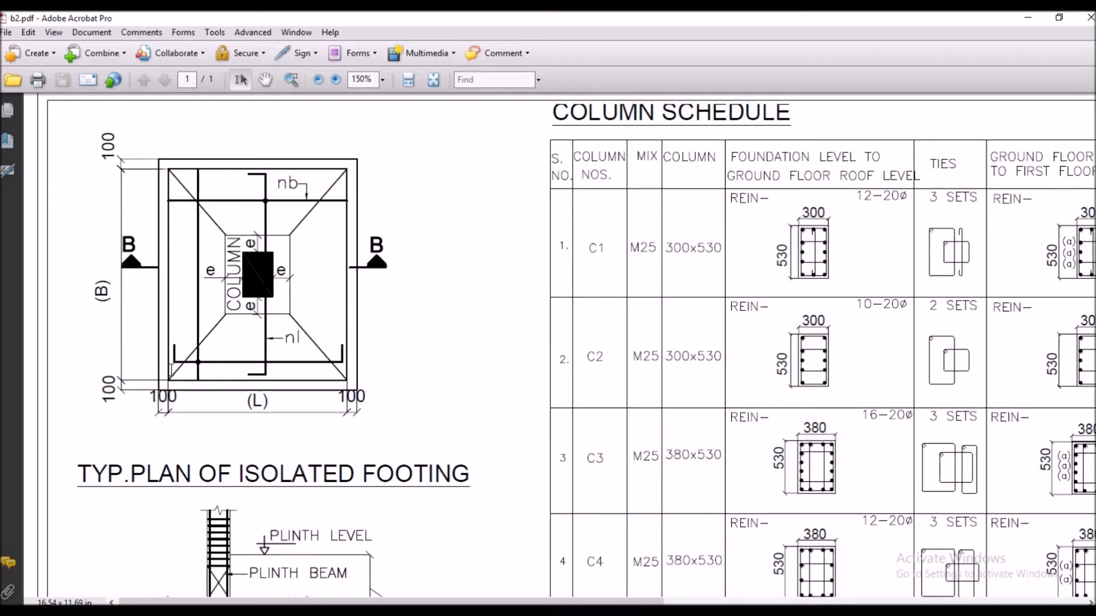
pyautogui.scroll(-2, 403, 299)
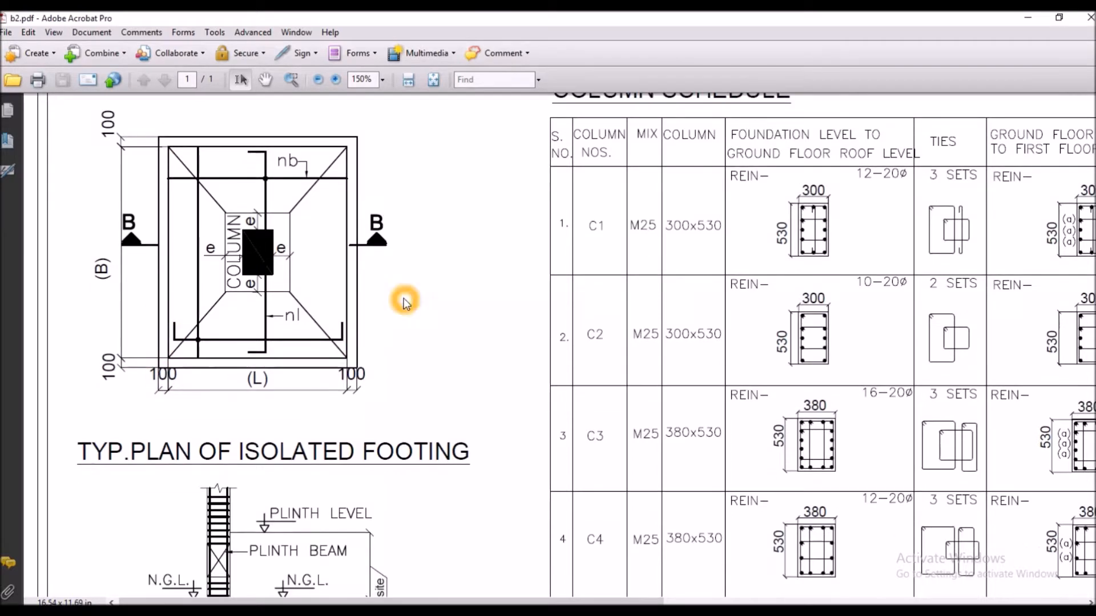
pyautogui.scroll(1, 294, 136)
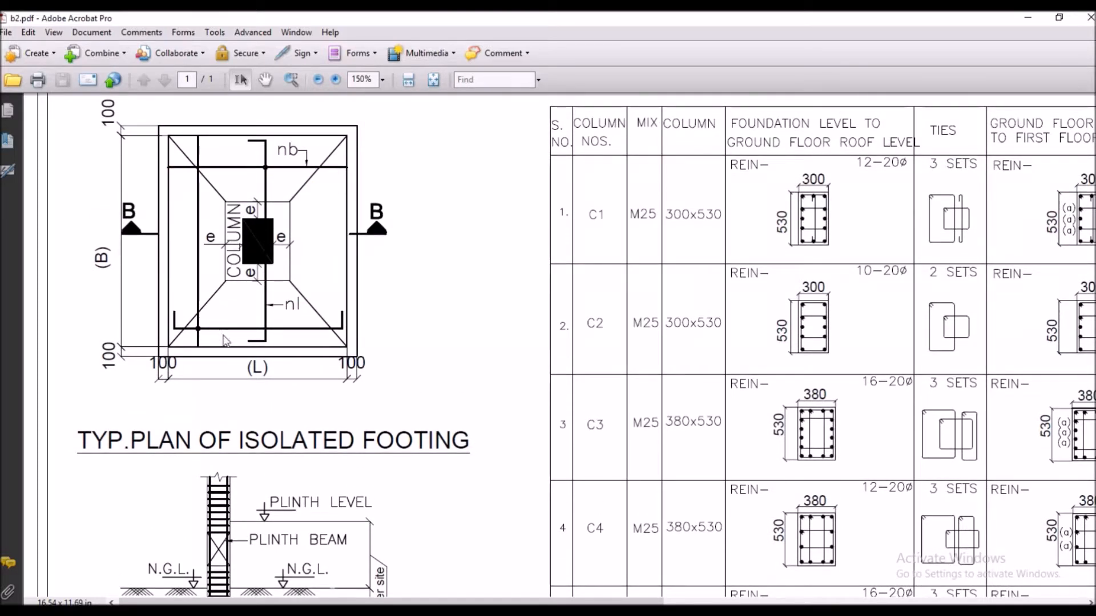
# Look through the Column Schedule to the Detail of Footing table and compare its dimensions with Section at A-A.
pyautogui.hscroll(8, 705, 506)
pyautogui.scroll(-15, 704, 506)
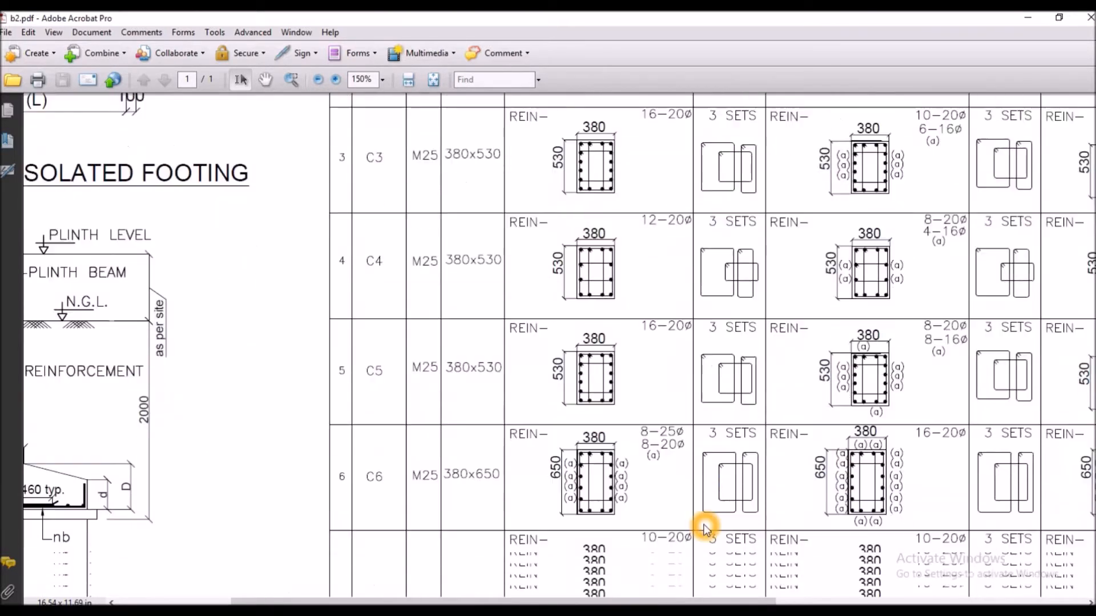
pyautogui.scroll(-12, 706, 530)
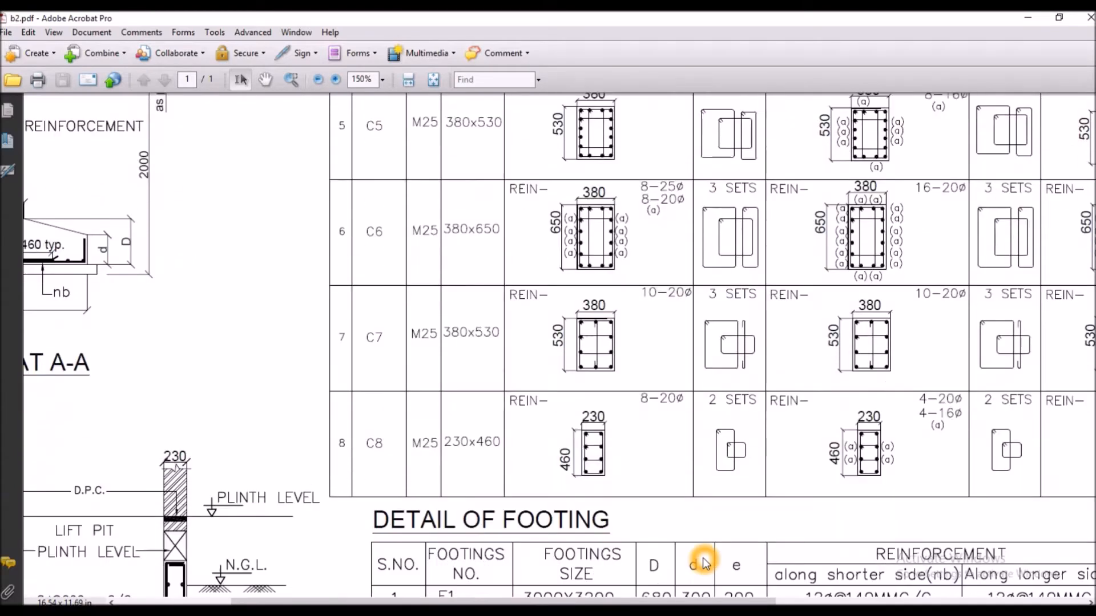
pyautogui.scroll(-4, 710, 565)
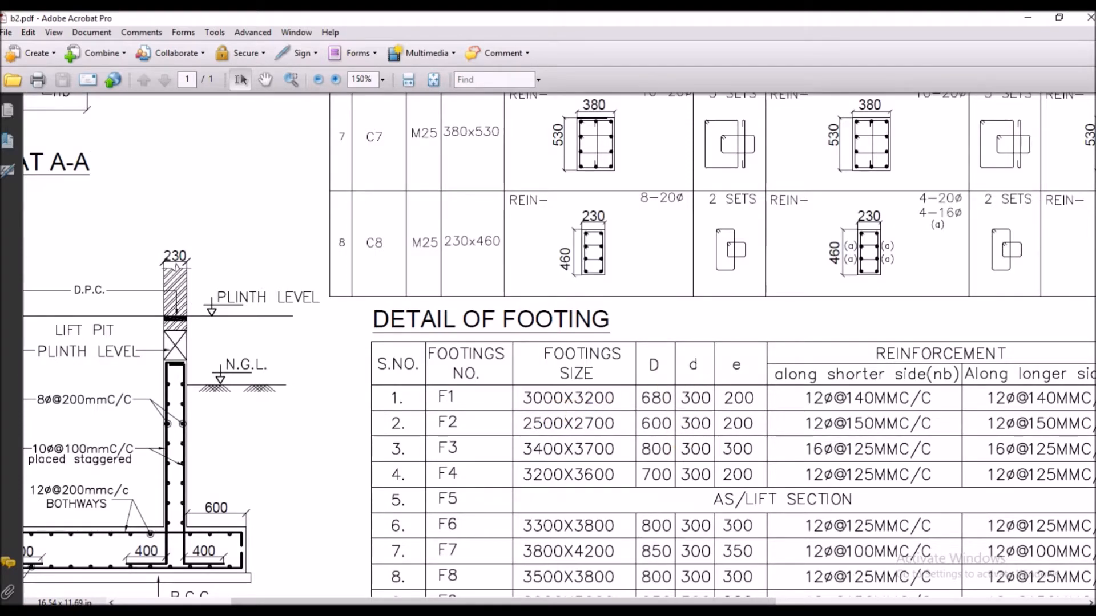
pyautogui.moveTo(650, 602); pyautogui.dragTo(536, 601)
pyautogui.scroll(2, 342, 260)
pyautogui.scroll(6, 343, 260)
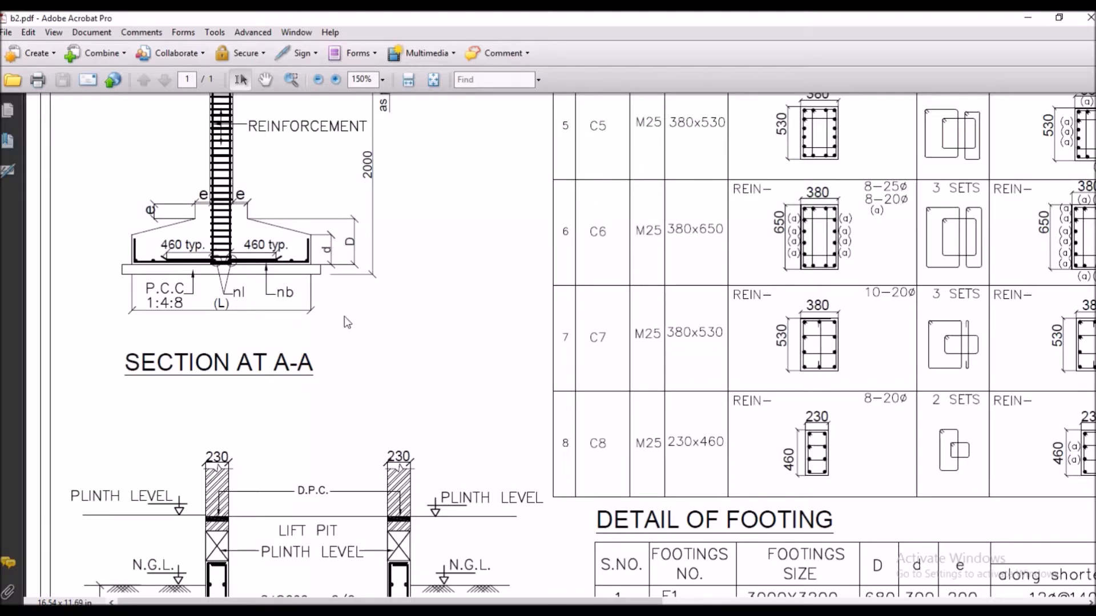
pyautogui.scroll(-5, 700, 601)
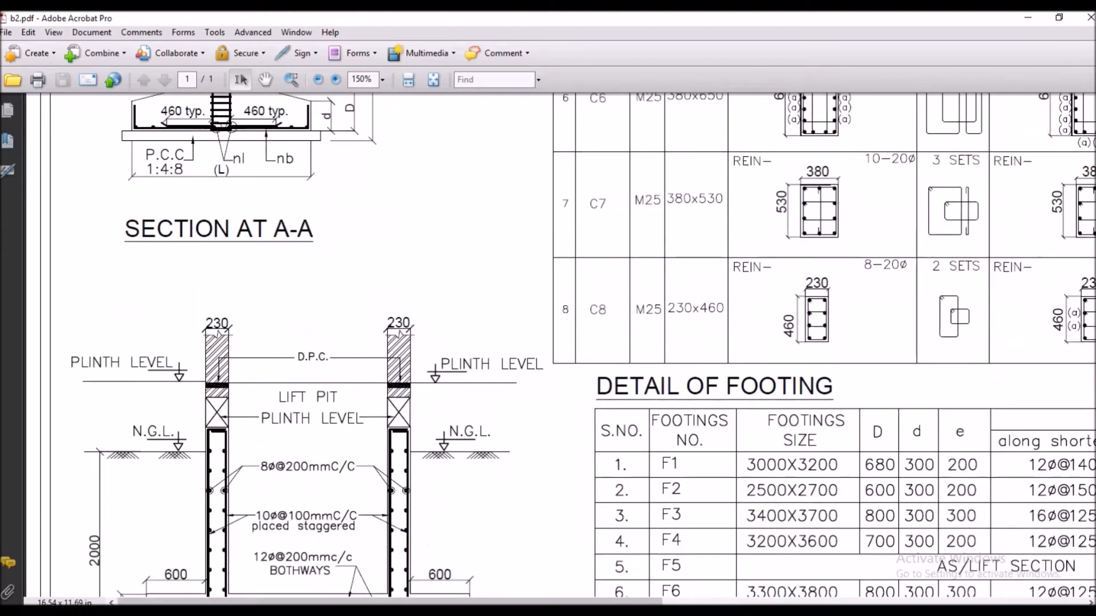
# Examine footing F1's size, D, d and e values, and its reinforcement along the shorter and longer sides.
pyautogui.moveTo(648, 602); pyautogui.dragTo(733, 602)
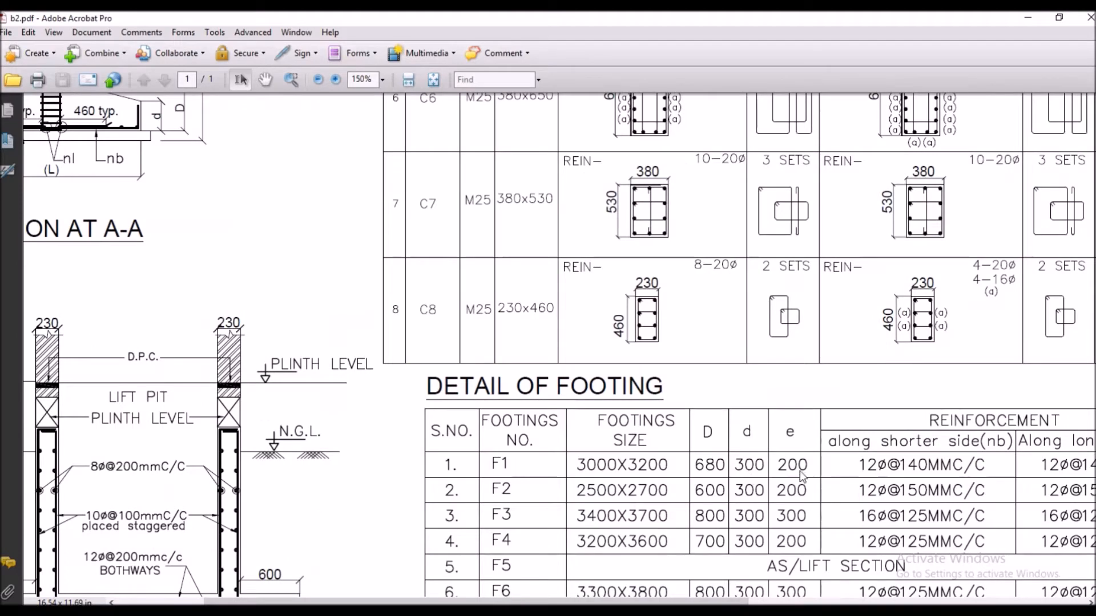
pyautogui.scroll(2, 895, 507)
pyautogui.scroll(-1, 894, 508)
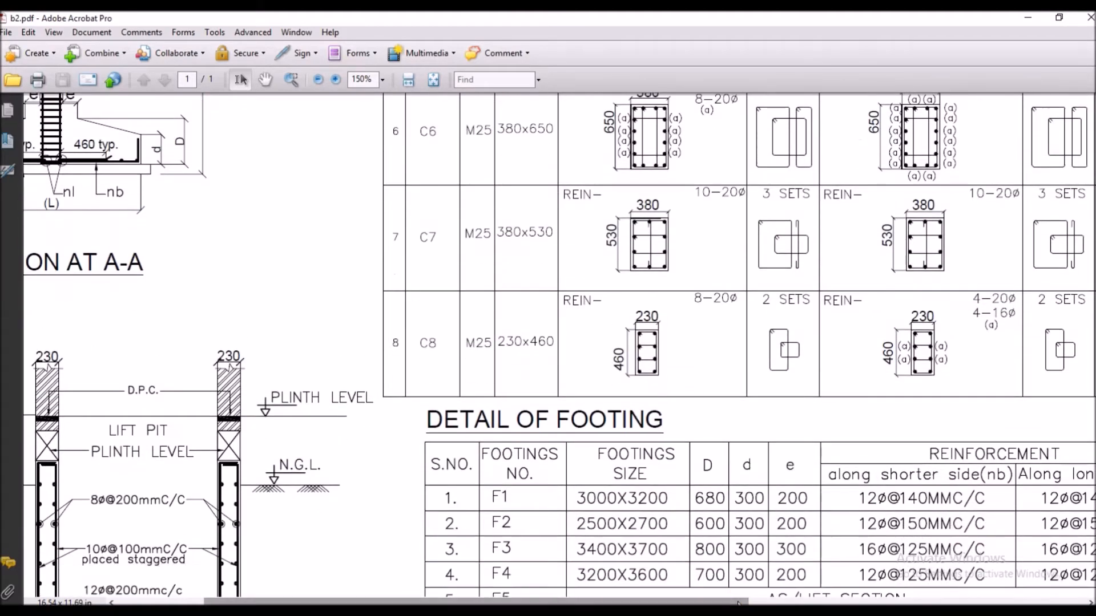
pyautogui.moveTo(725, 602); pyautogui.dragTo(923, 601)
pyautogui.scroll(-1, 588, 545)
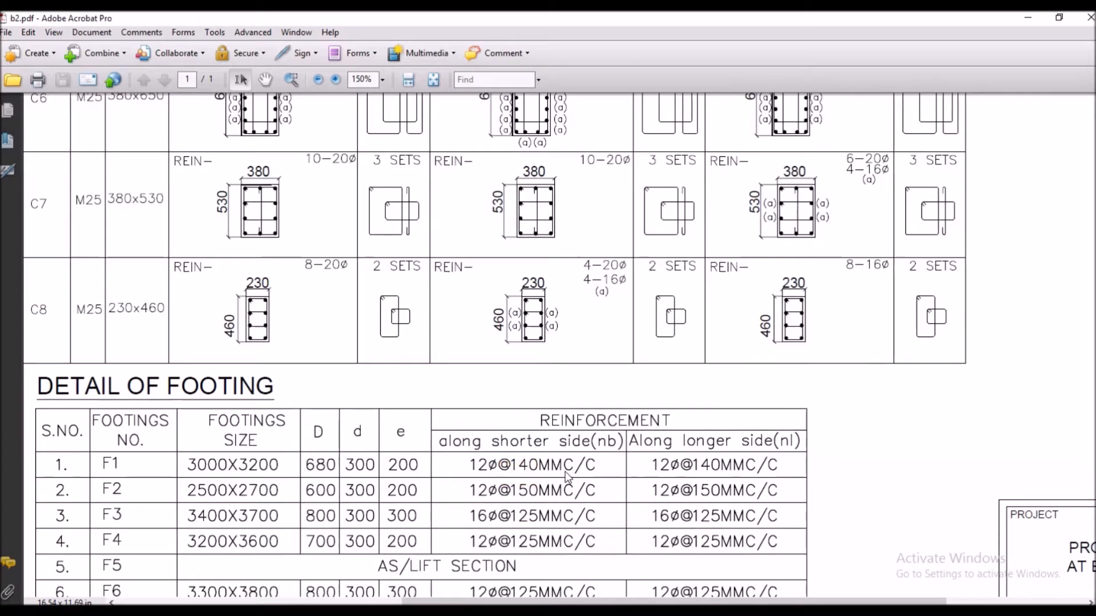
pyautogui.click(594, 478)
pyautogui.click(678, 477)
pyautogui.click(469, 469)
pyautogui.click(734, 463)
# Check the bar arrangement again in the footing's Section at A-A.
pyautogui.moveTo(574, 601); pyautogui.dragTo(289, 601)
pyautogui.scroll(7, 502, 367)
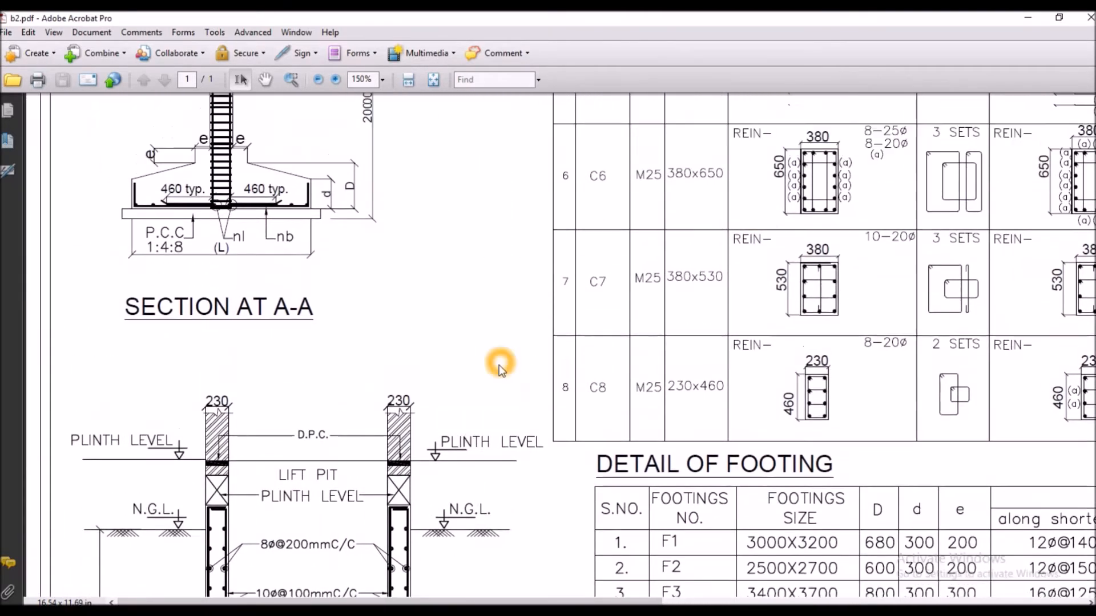
pyautogui.scroll(3, 506, 444)
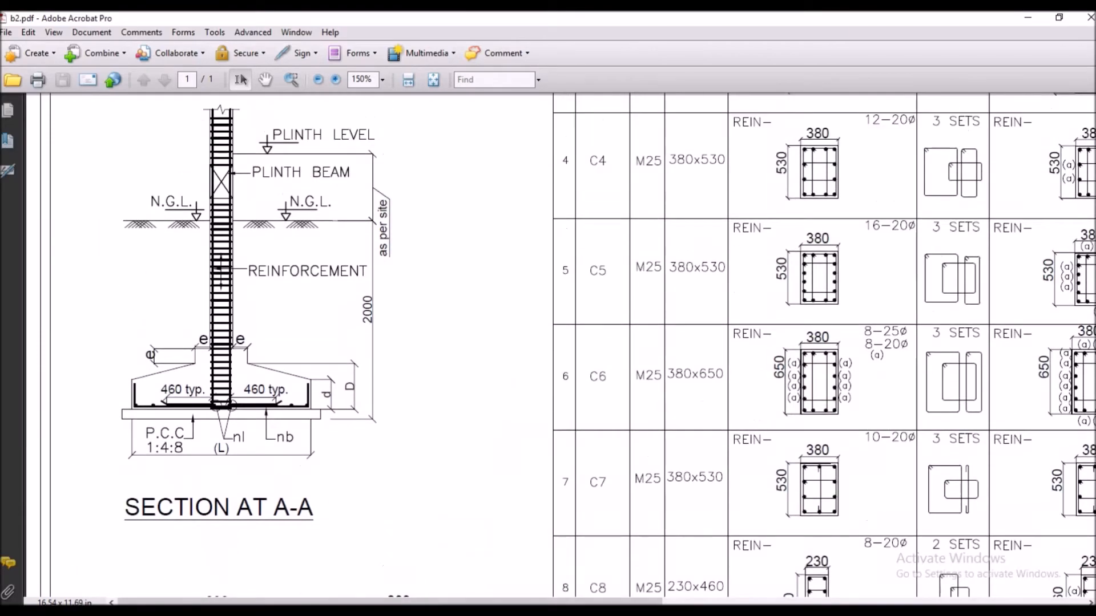
# Switch to the BBS-Final workbook in Excel and review the Footing schedule's columns, checking the Shape sheet for the U-Shape (US) code.
pyautogui.hotkey('alt', 'Tab')
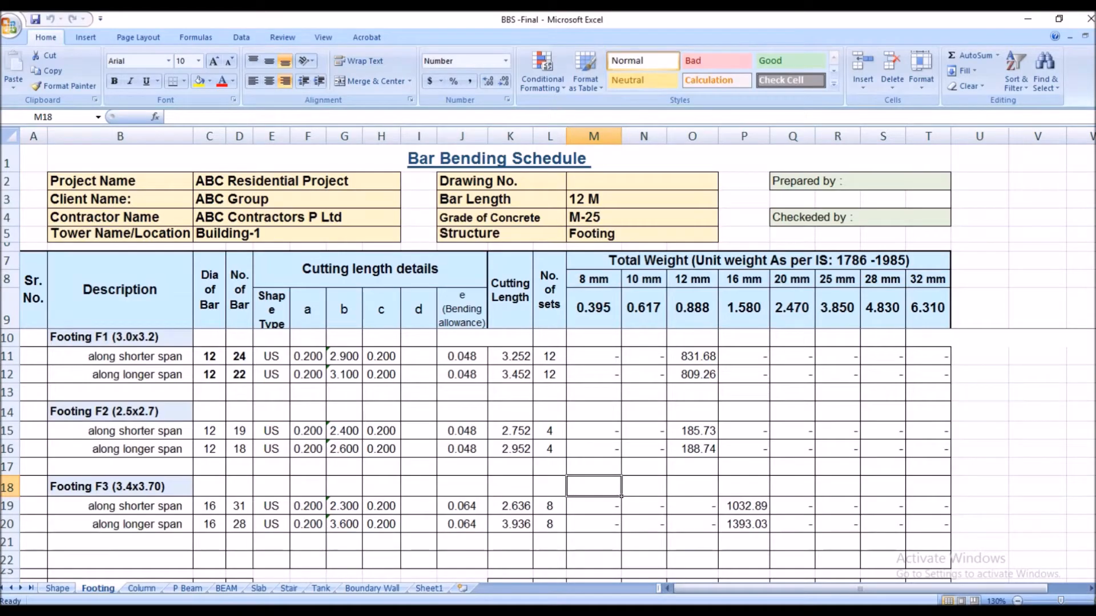
pyautogui.scroll(1, 546, 432)
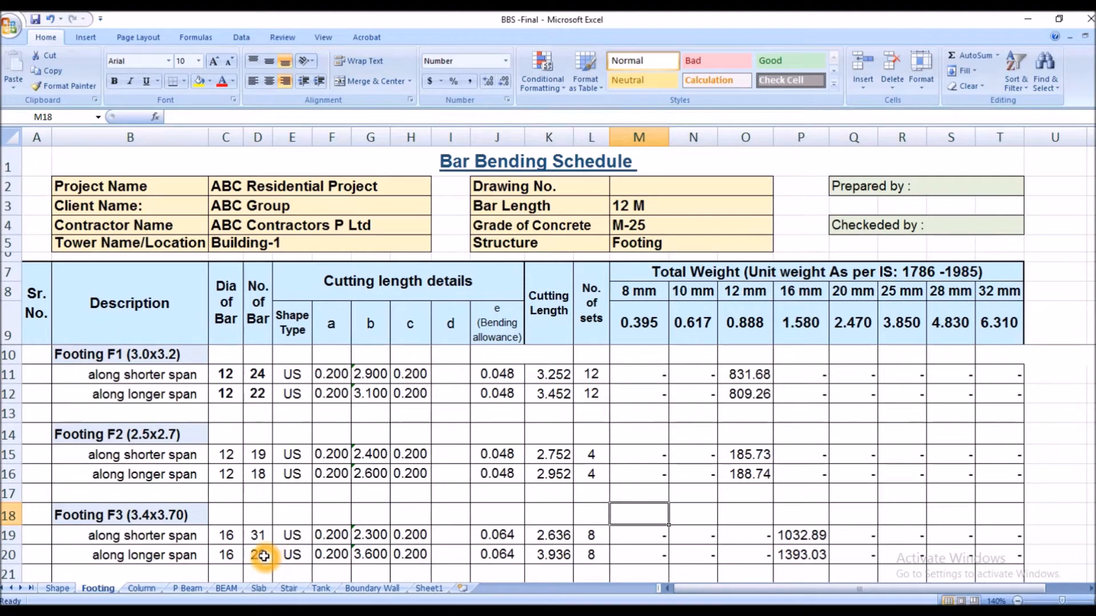
pyautogui.click(57, 589)
pyautogui.scroll(4, 159, 568)
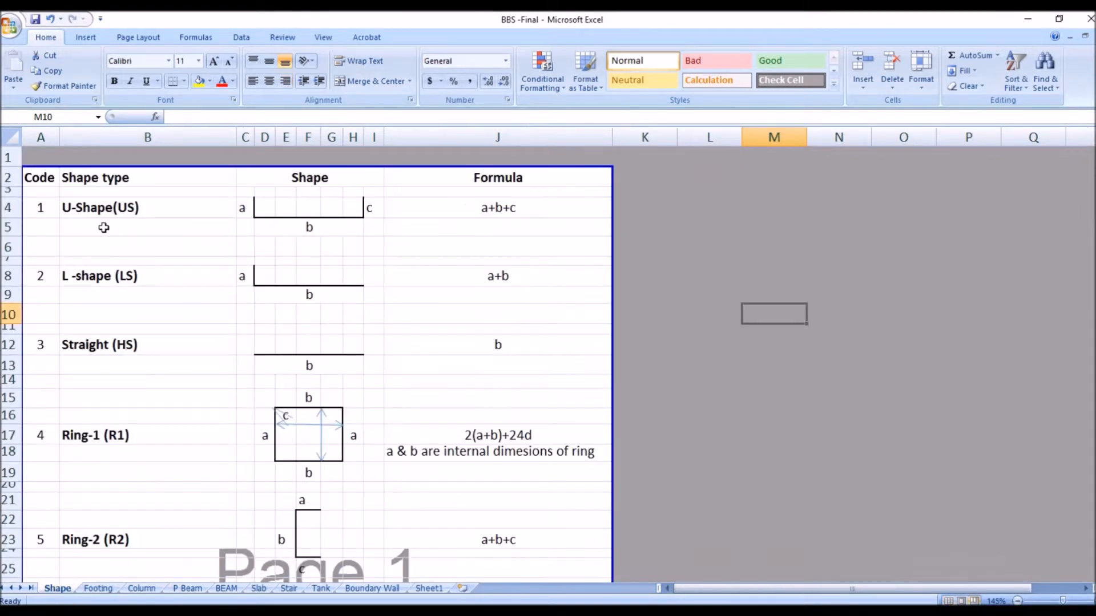
pyautogui.click(97, 589)
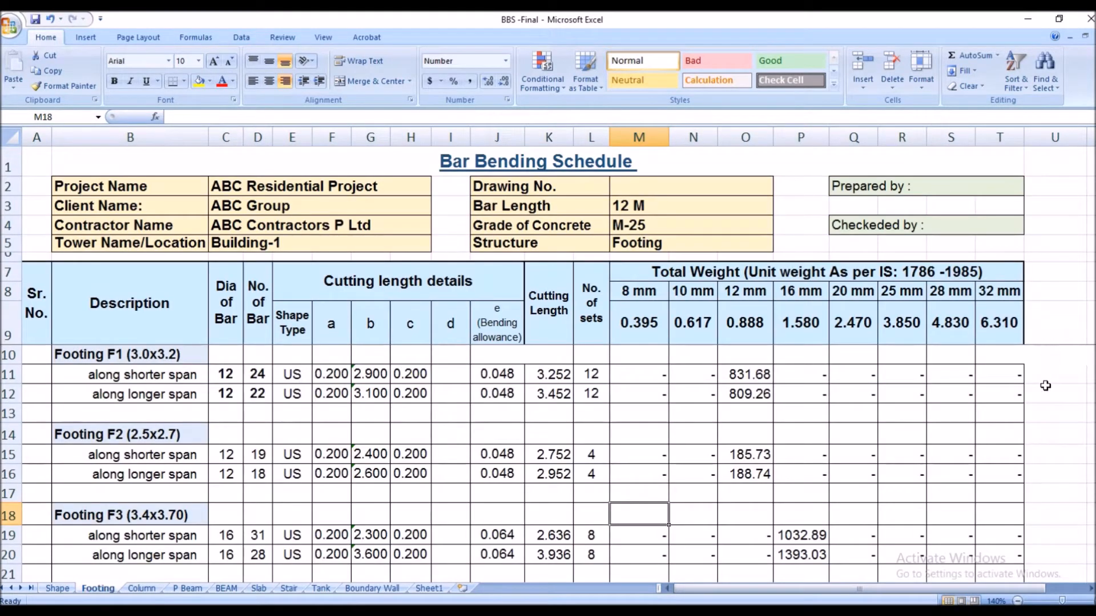
pyautogui.moveTo(1041, 591); pyautogui.dragTo(1083, 588)
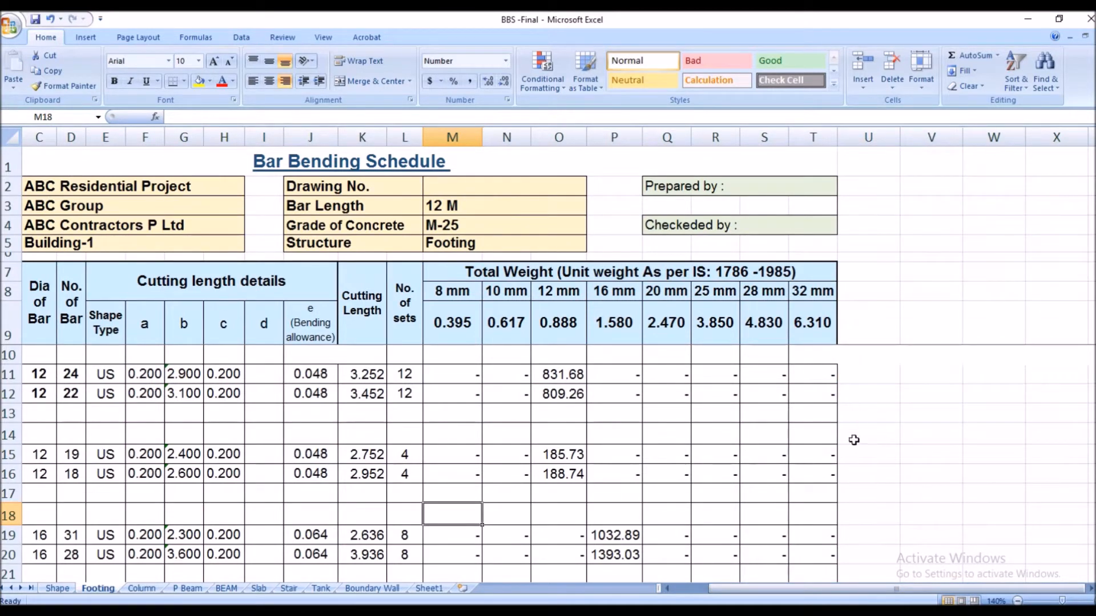
pyautogui.moveTo(930, 590); pyautogui.dragTo(876, 592)
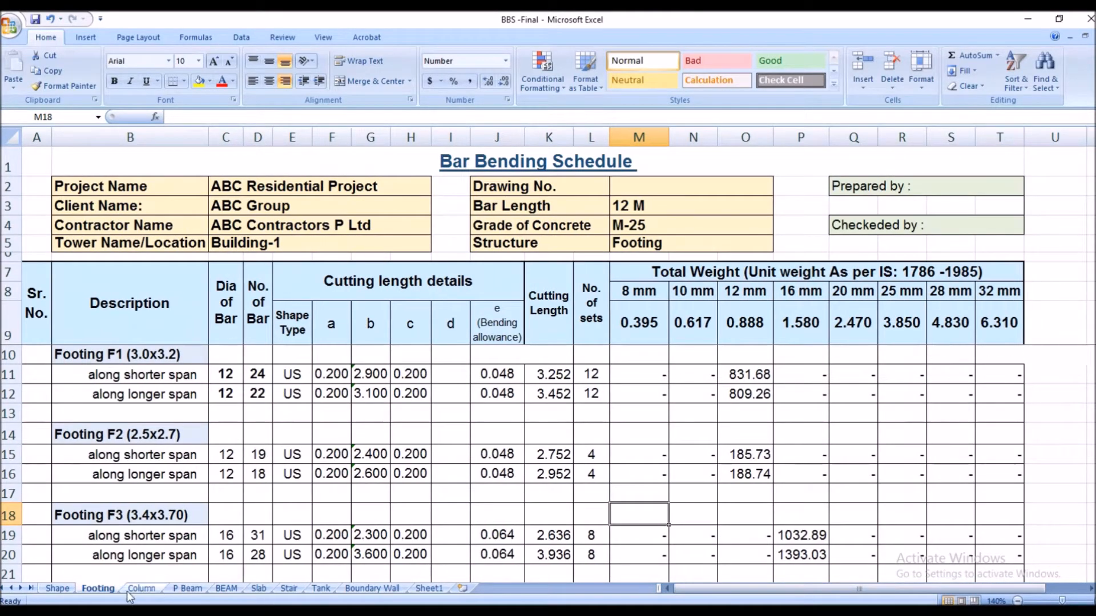
# Review the bar shape types and their cutting-length formulas on the Shape sheet, from U-Shape (US) through the ring shapes.
pyautogui.click(63, 590)
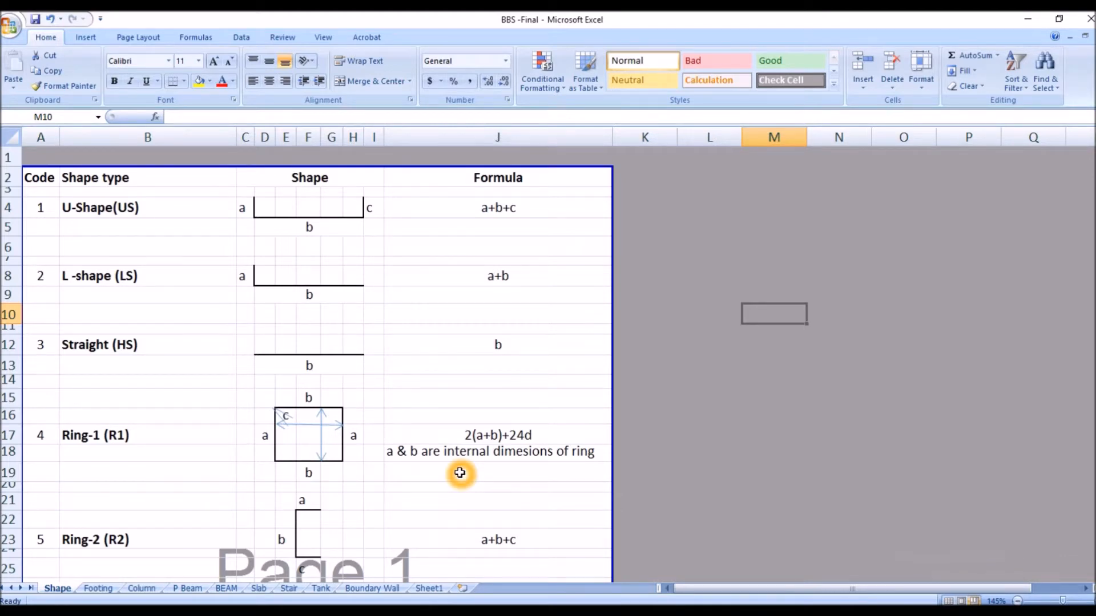
pyautogui.click(119, 217)
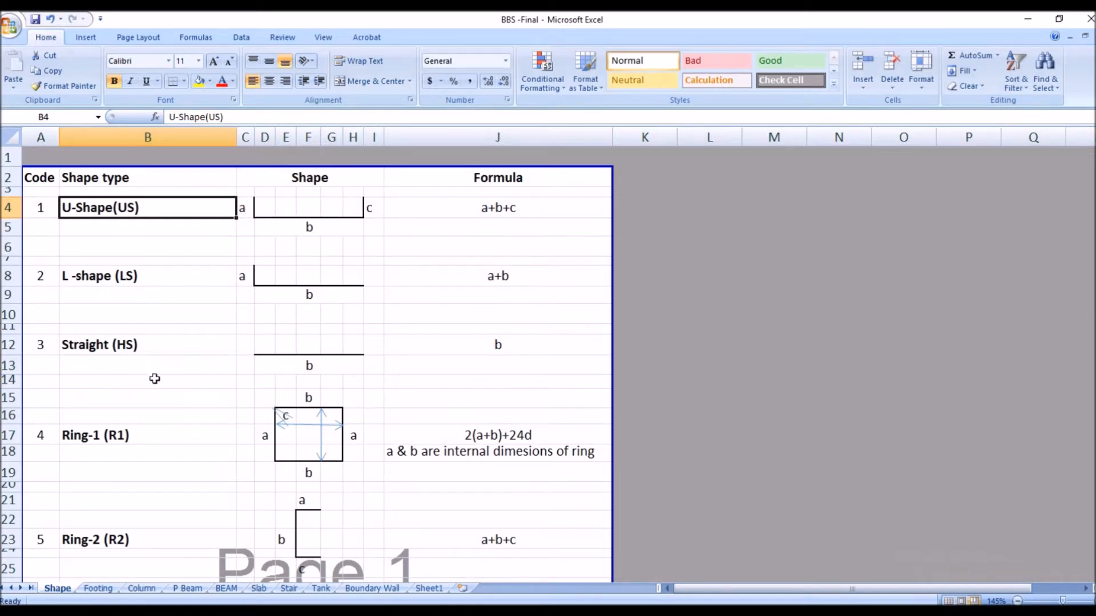
pyautogui.scroll(-17, 275, 315)
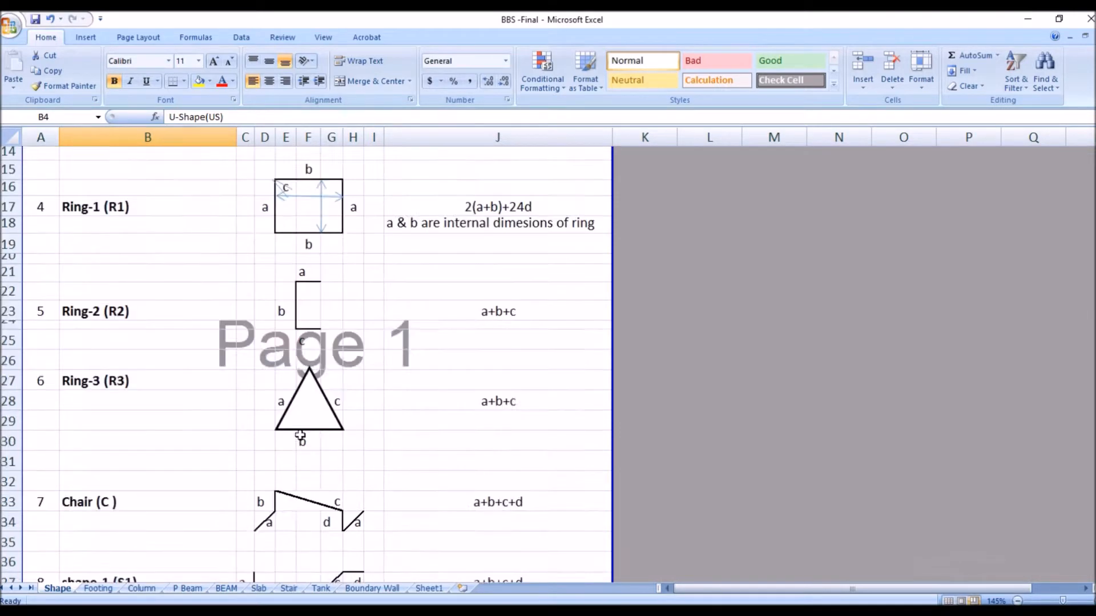
pyautogui.scroll(17, 303, 435)
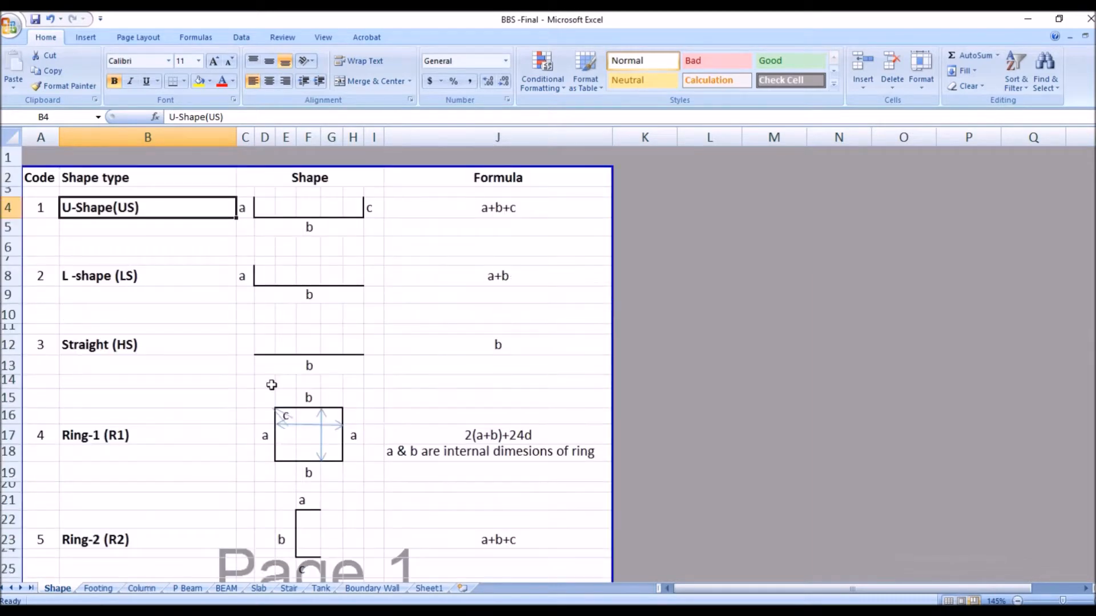
pyautogui.click(396, 557)
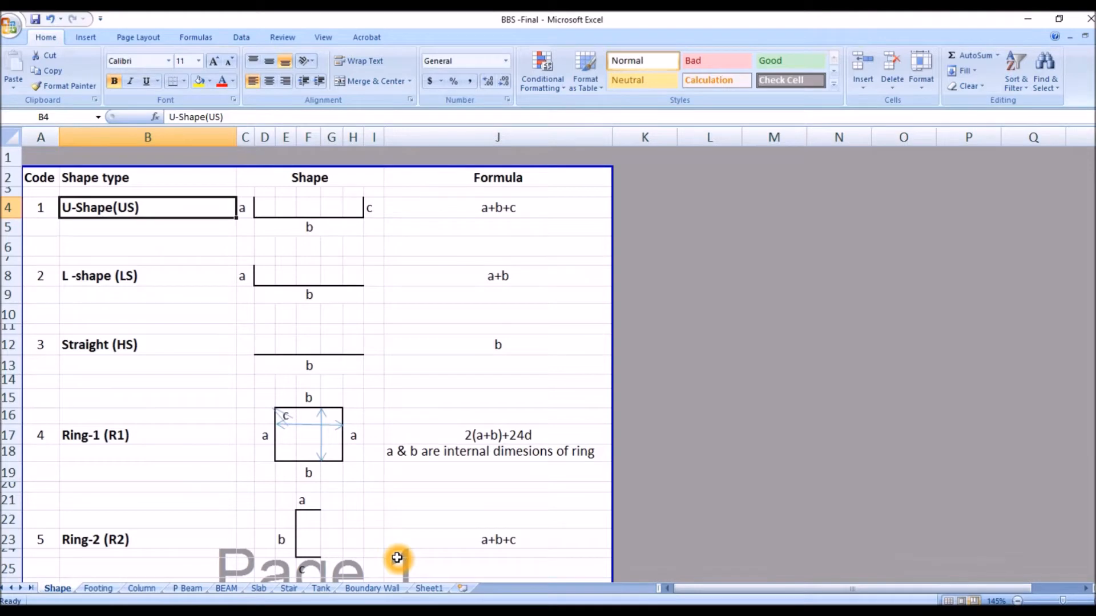
pyautogui.click(412, 456)
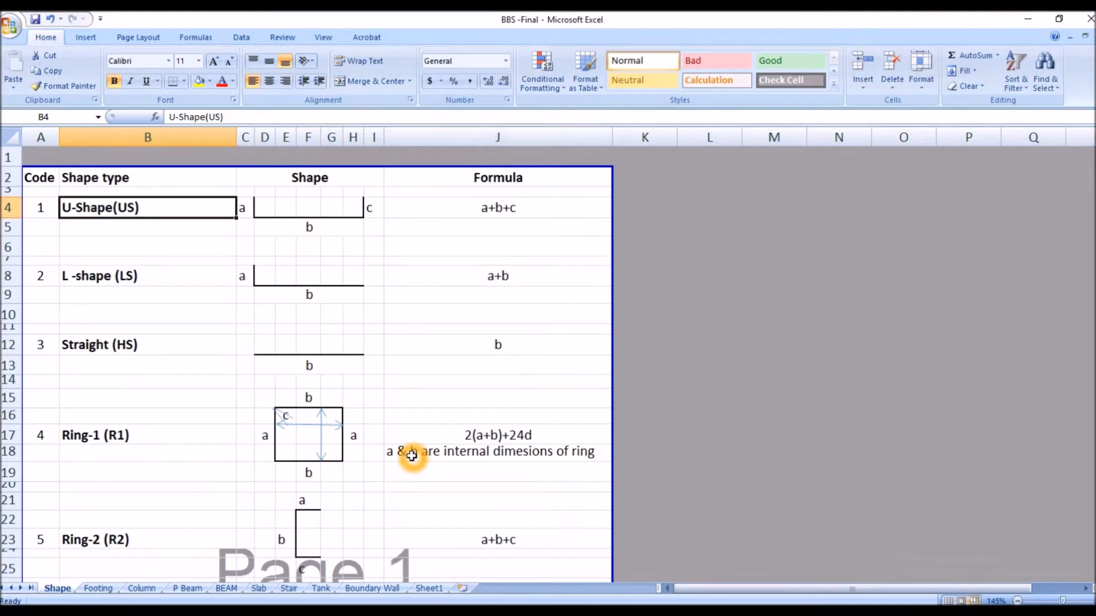
pyautogui.click(315, 503)
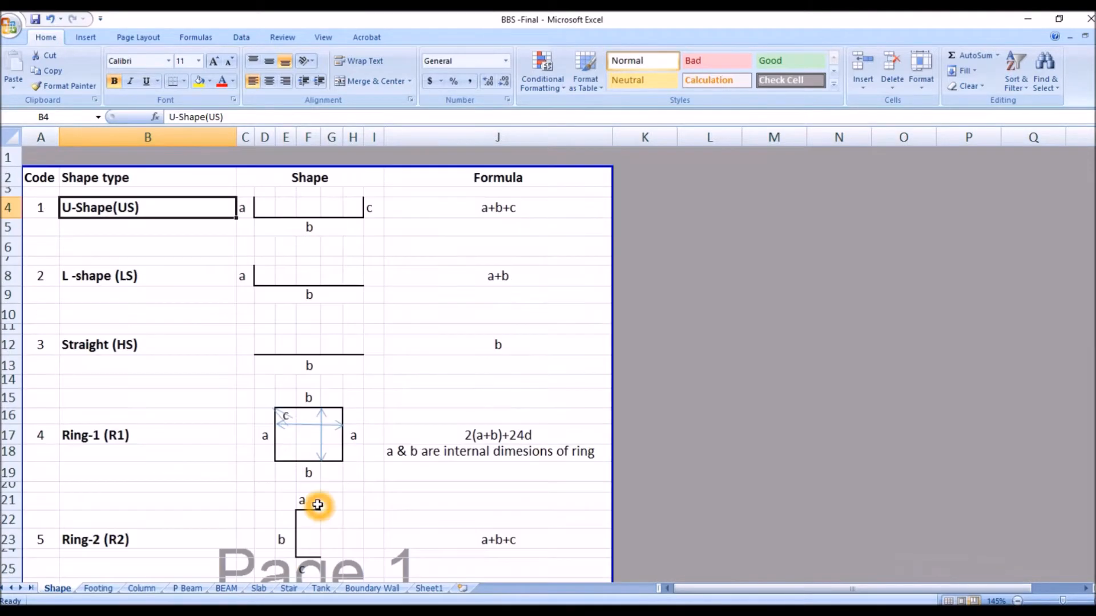
# Return to the Footing sheet and examine the bar diameter and number-of-bars formula in footing F1's shorter-span row.
pyautogui.click(98, 588)
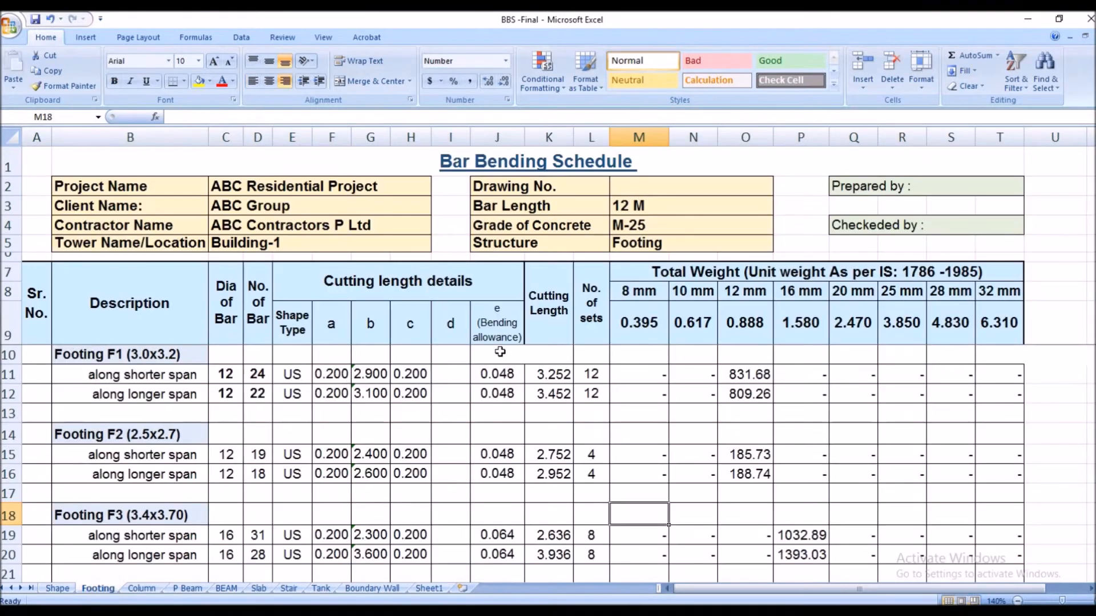
pyautogui.click(113, 358)
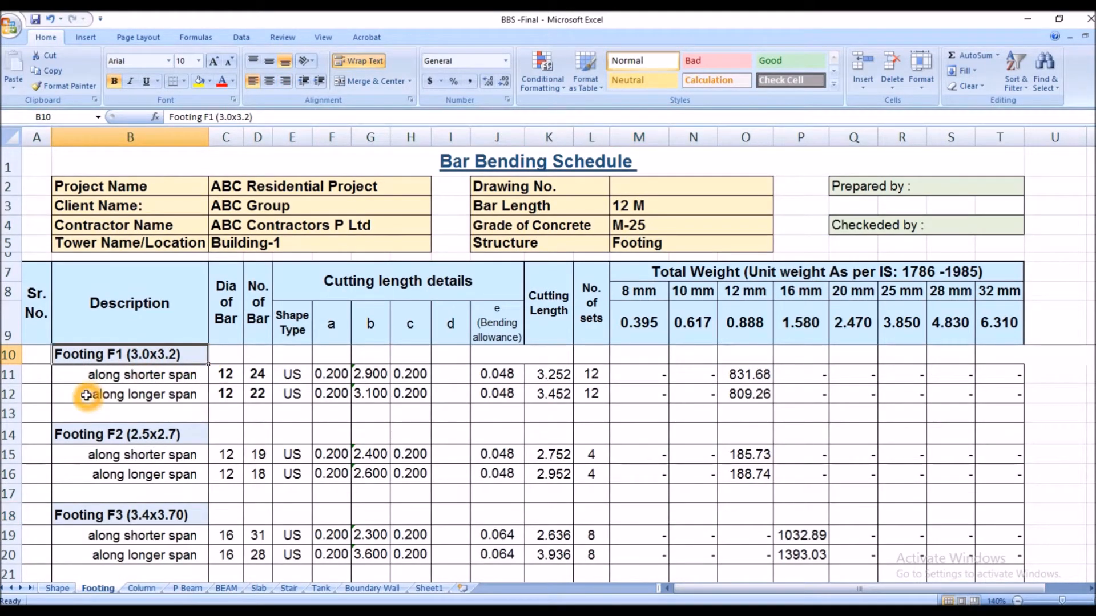
pyautogui.click(230, 376)
pyautogui.click(260, 376)
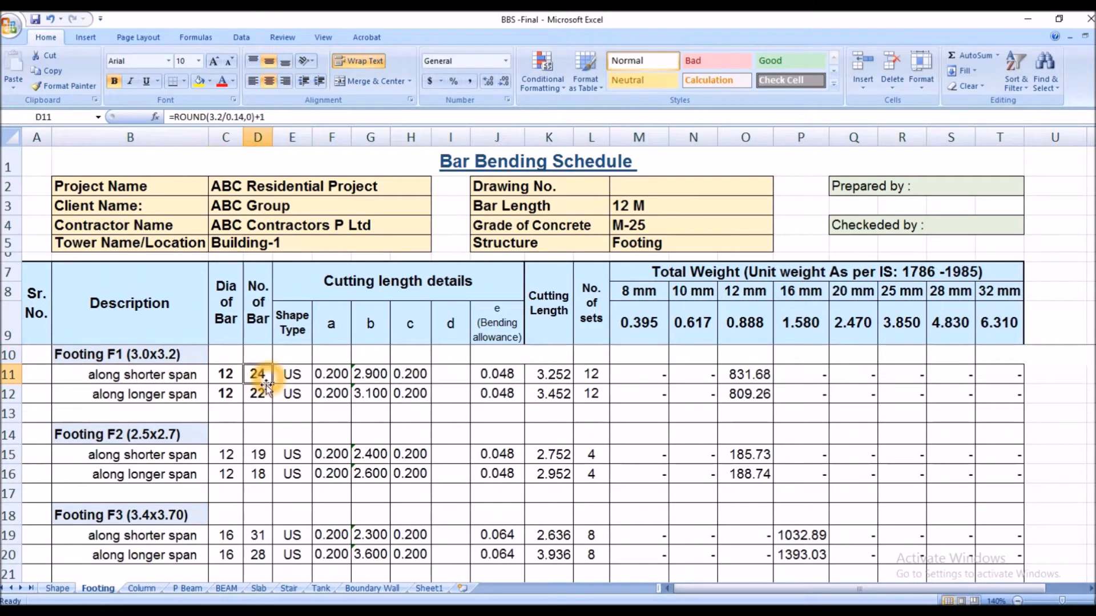
pyautogui.click(263, 378)
pyautogui.click(261, 378)
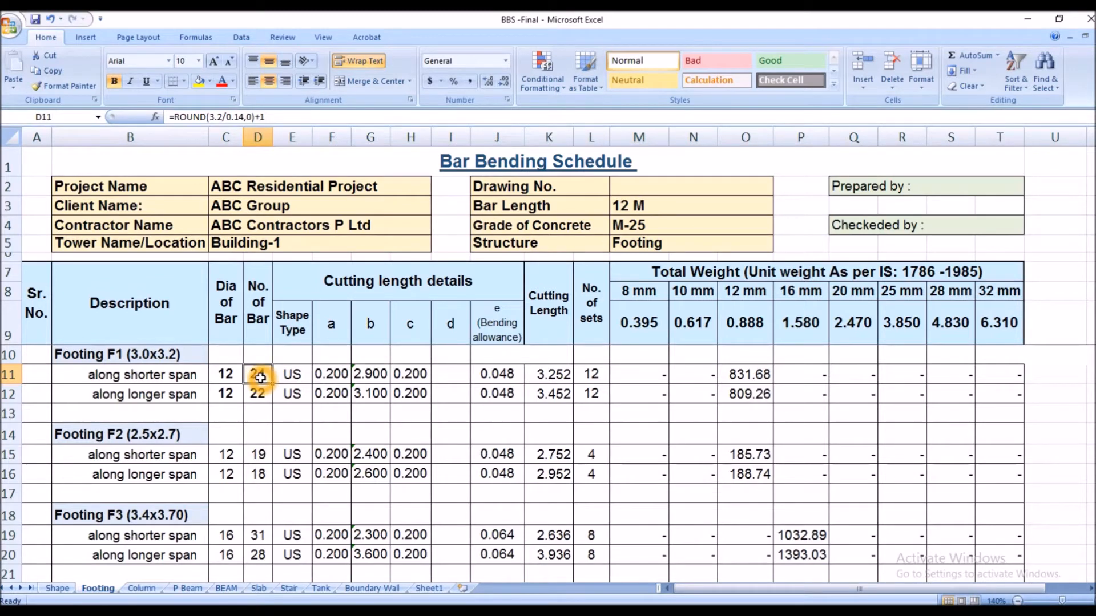
pyautogui.doubleClick(260, 378)
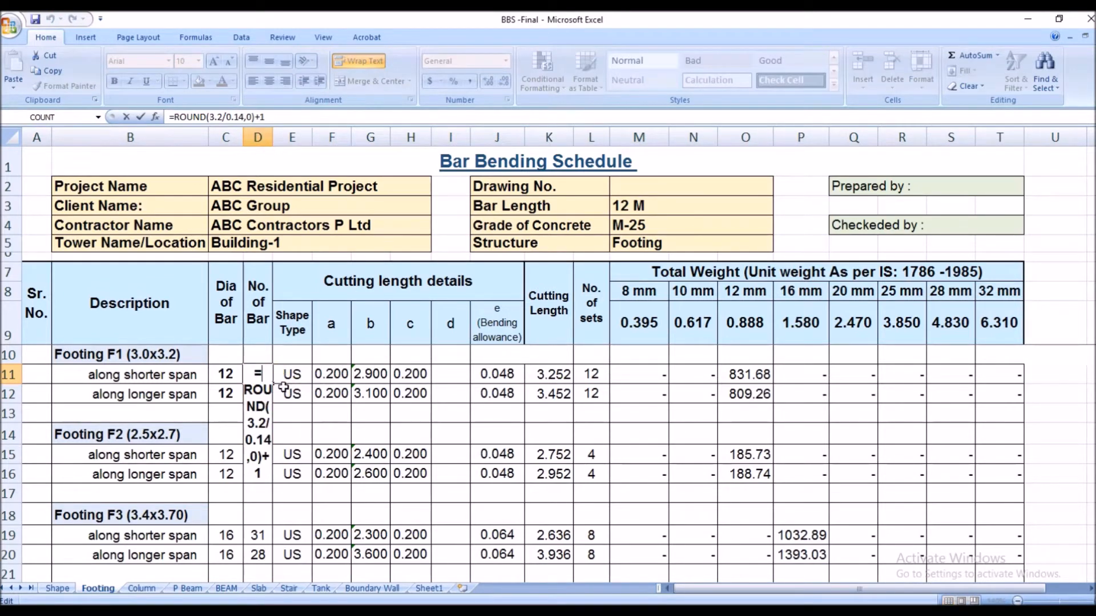
pyautogui.press('Escape')
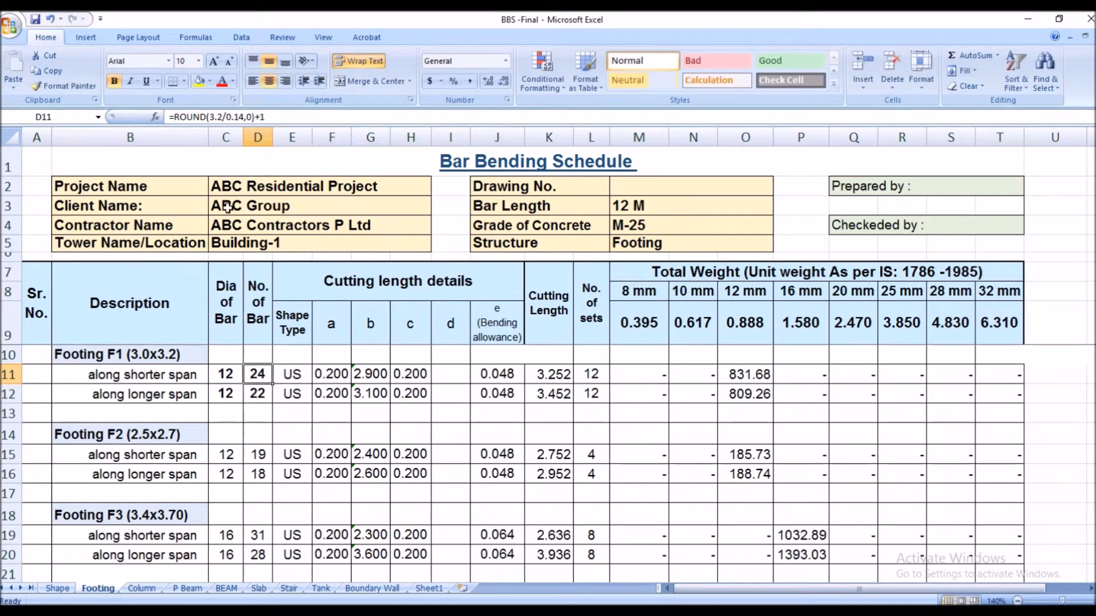
pyautogui.click(239, 127)
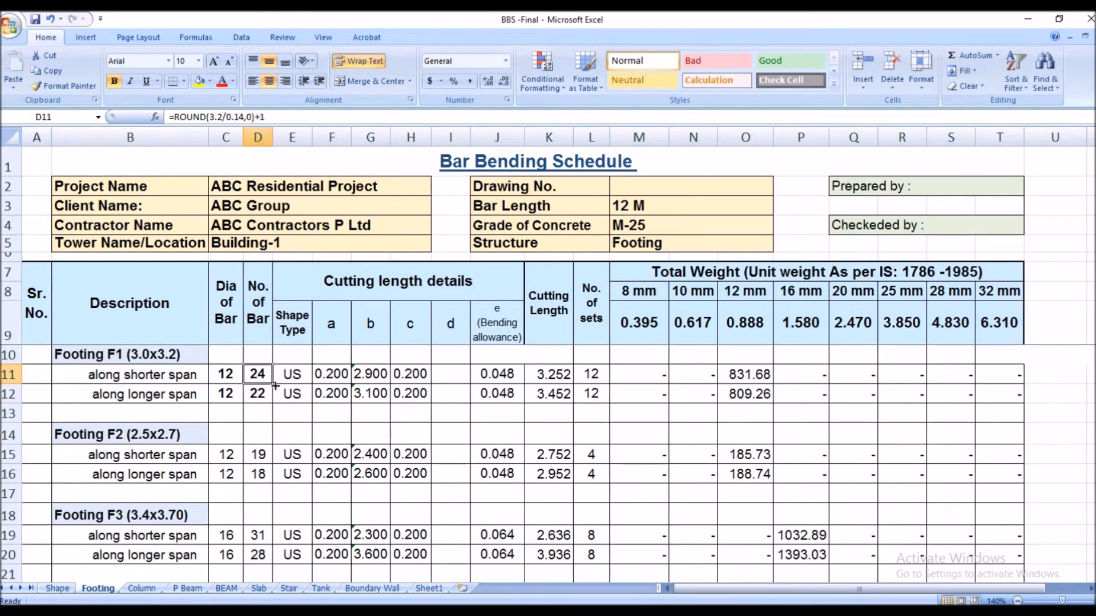
# Check the US shape type of footing F1's shorter-span bar against the Shape sheet.
pyautogui.click(295, 375)
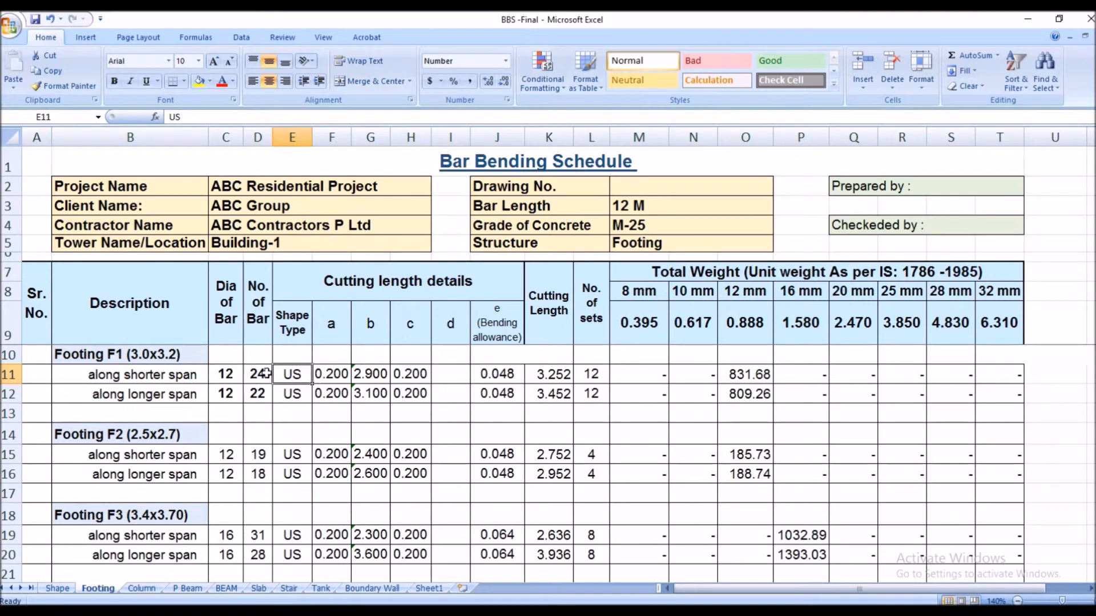
pyautogui.click(57, 589)
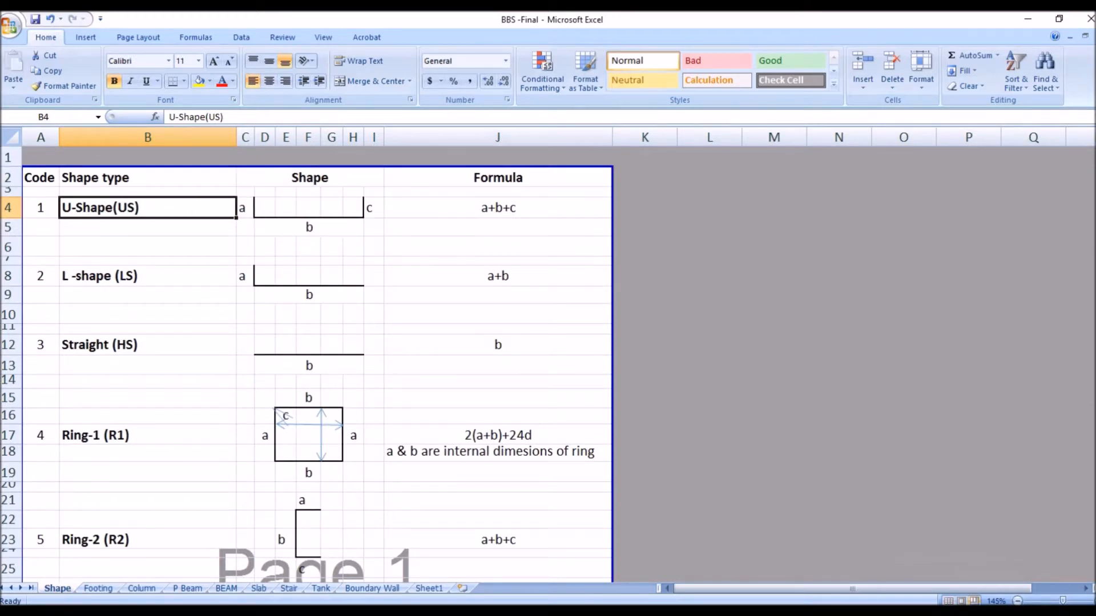
pyautogui.click(98, 588)
# Examine the formula for length a of F1's shorter-span bar, comparing it with Section at A-A in b2.pdf in Adobe Acrobat.
pyautogui.click(331, 374)
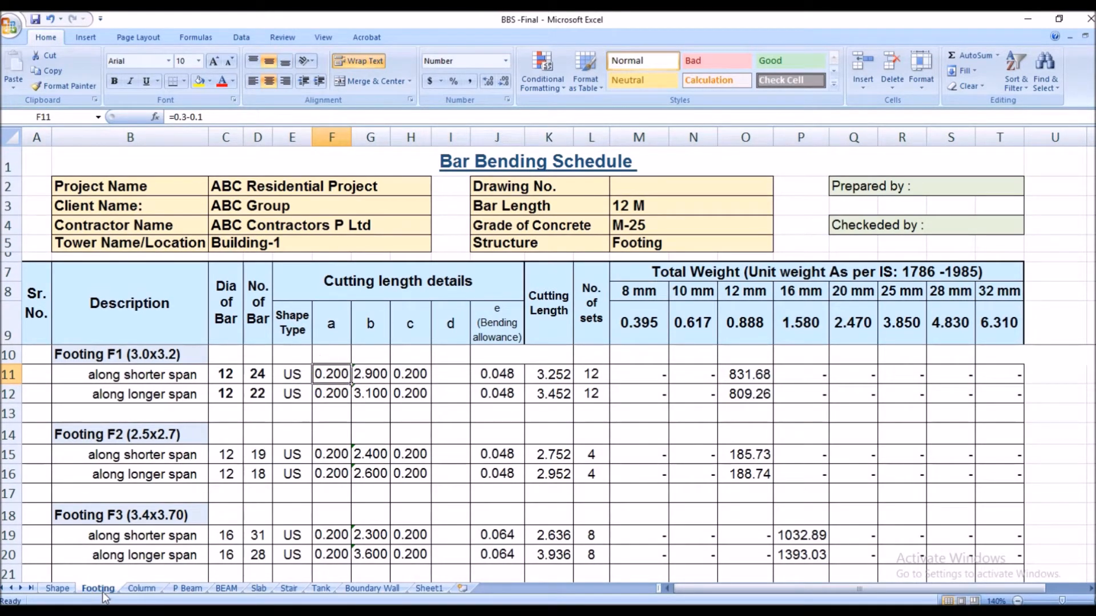
pyautogui.click(455, 611)
pyautogui.click(509, 590)
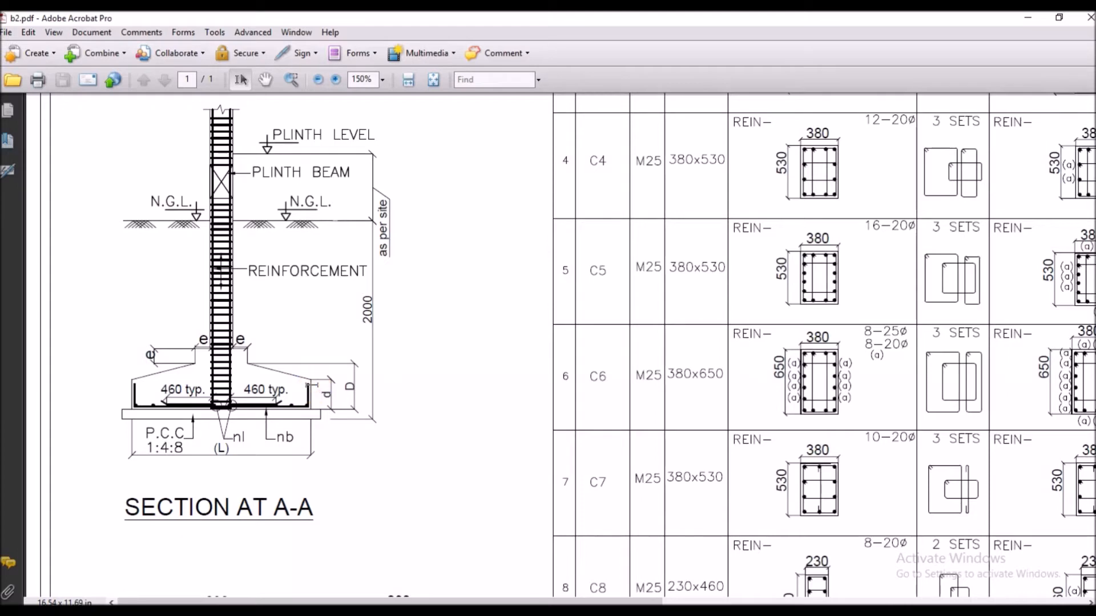
pyautogui.click(313, 411)
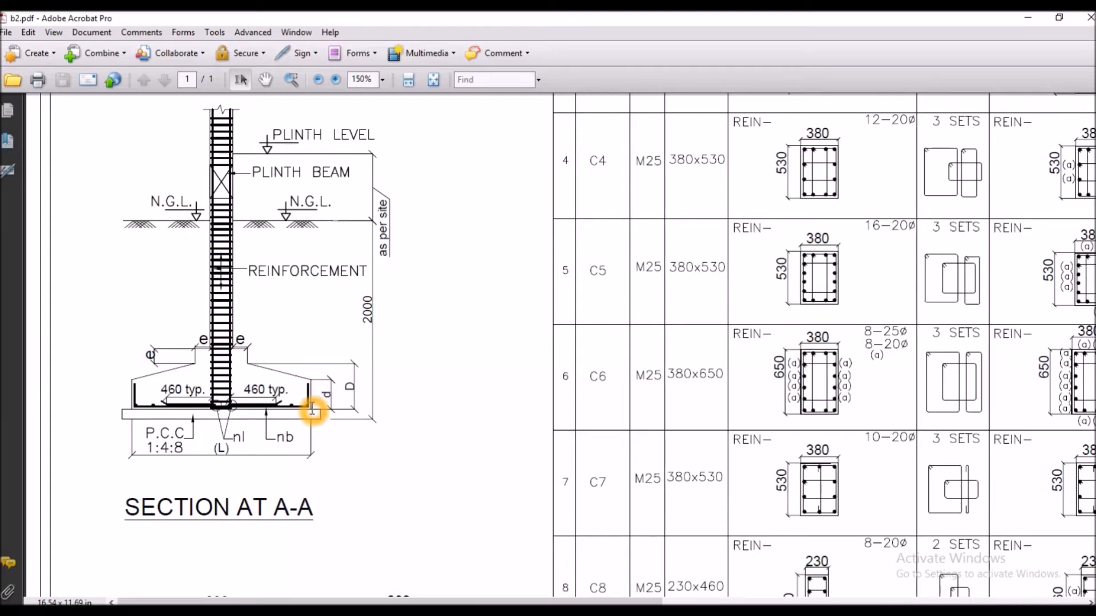
pyautogui.click(408, 611)
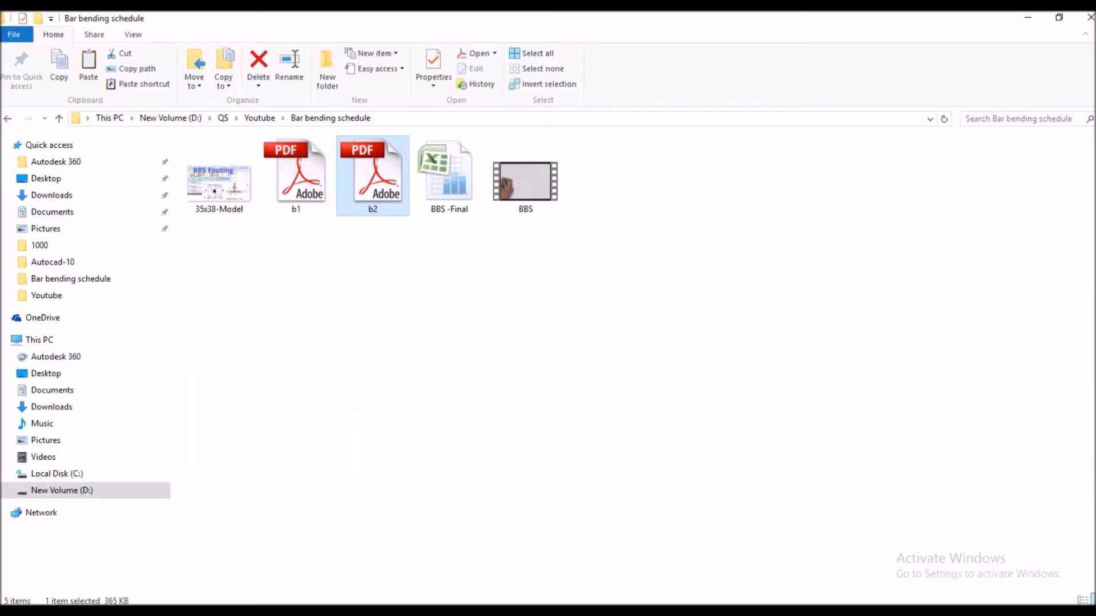
pyautogui.click(388, 610)
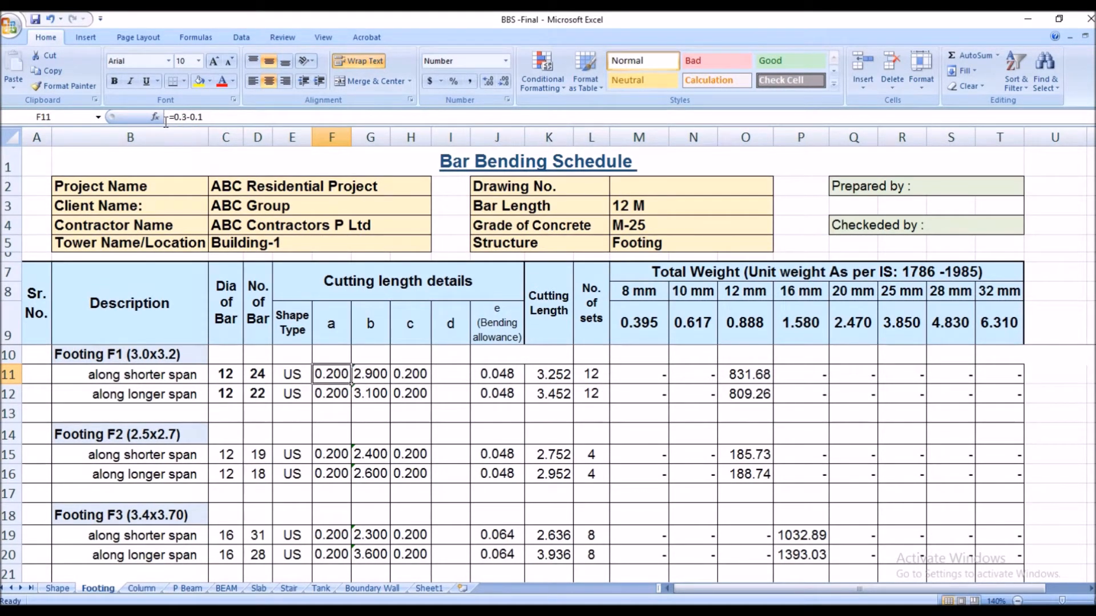
# Examine the formulas for lengths b and c of F1's shorter-span bar, checking them against the U-Shape sketch on the Shape sheet.
pyautogui.click(371, 373)
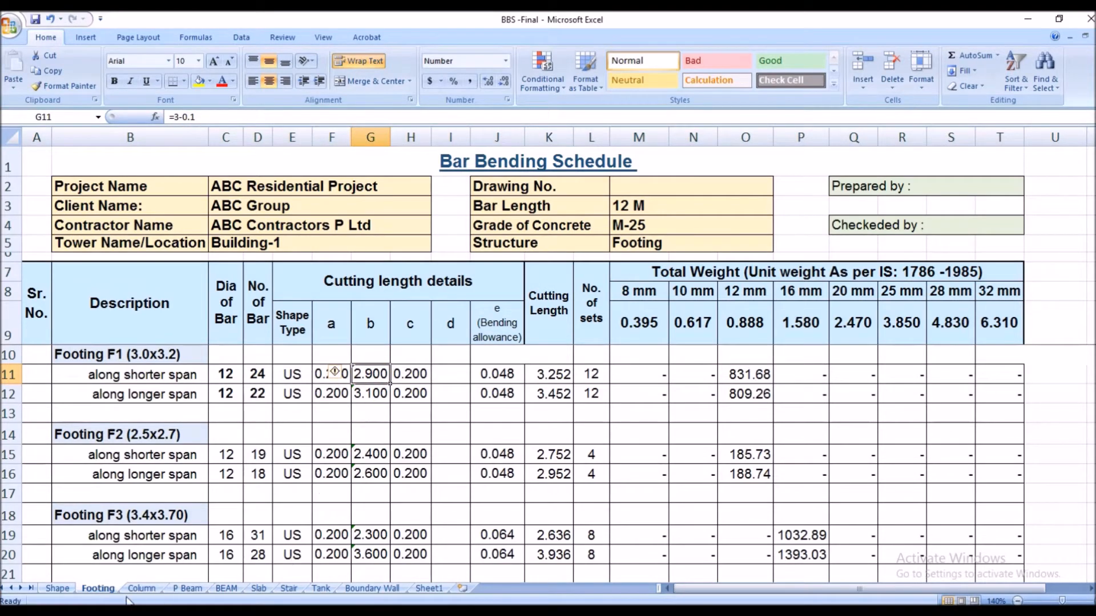
pyautogui.click(57, 588)
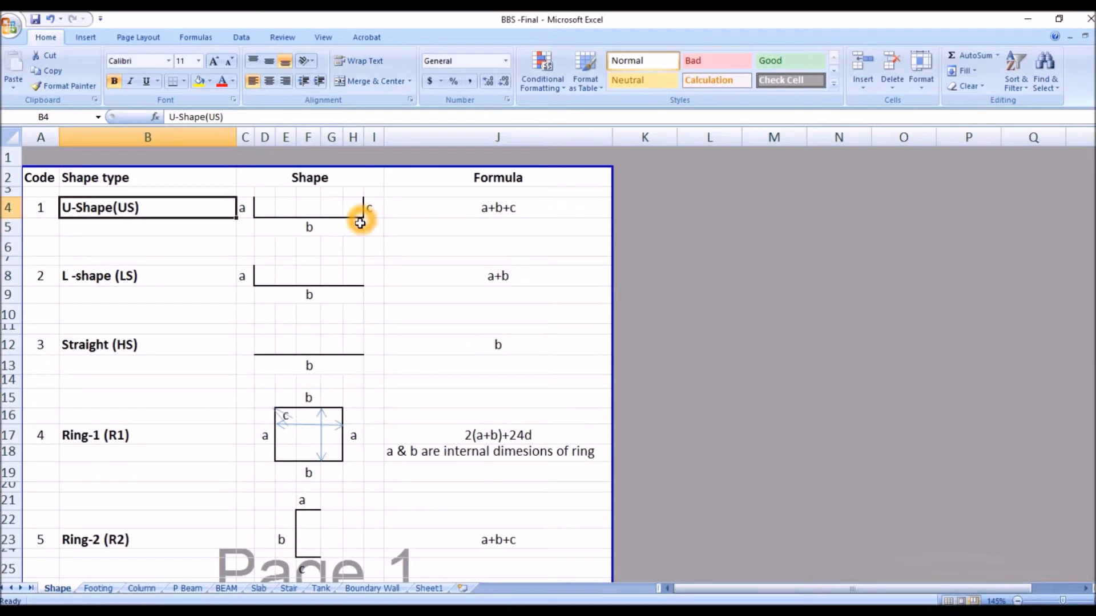
pyautogui.click(99, 589)
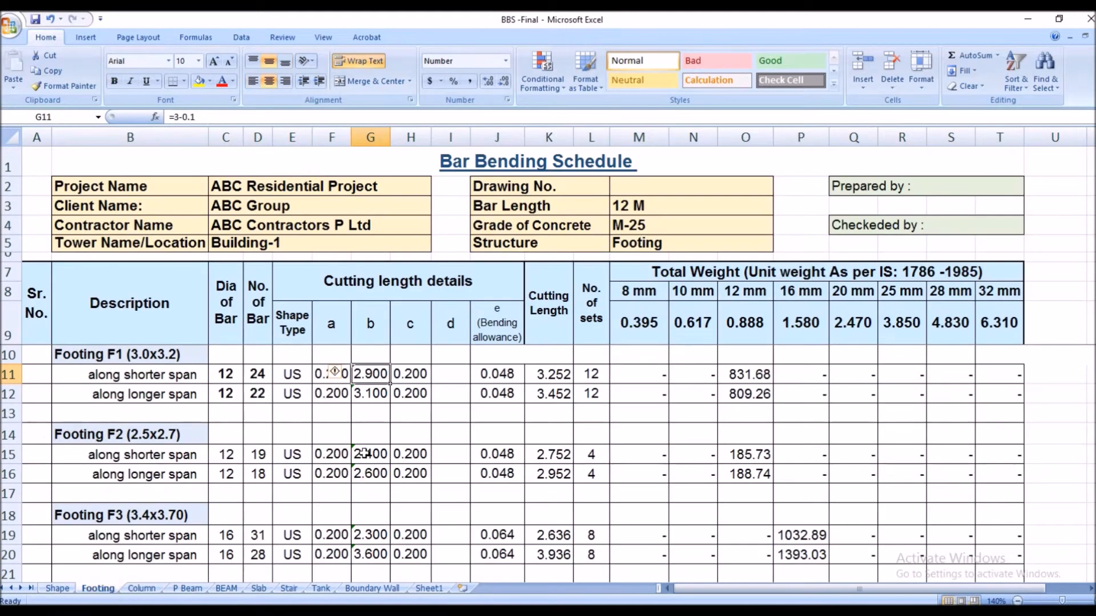
pyautogui.click(377, 374)
pyautogui.click(454, 611)
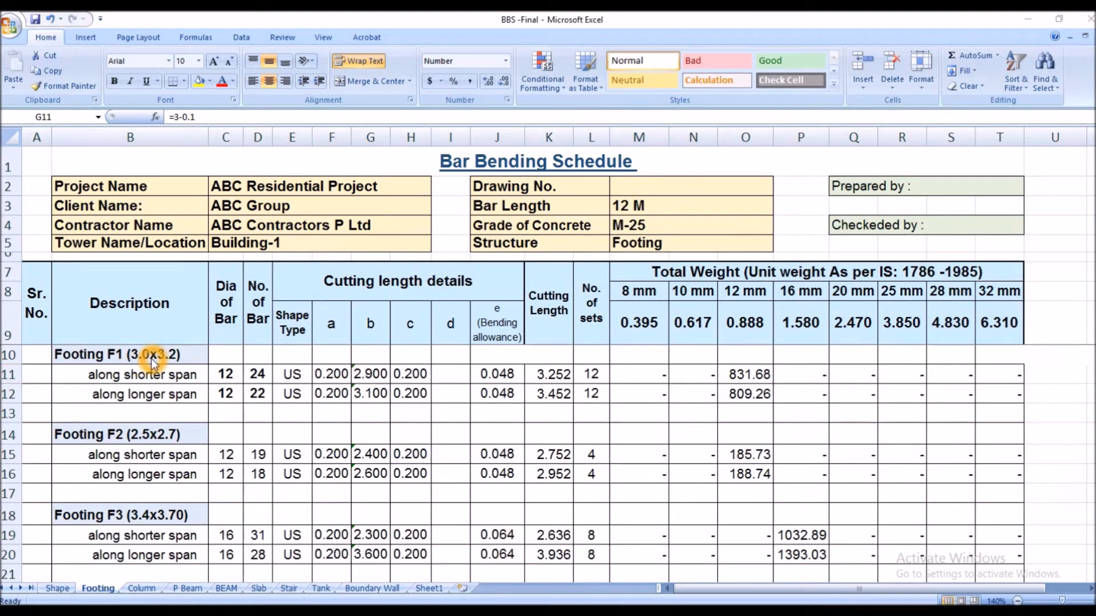
pyautogui.click(371, 380)
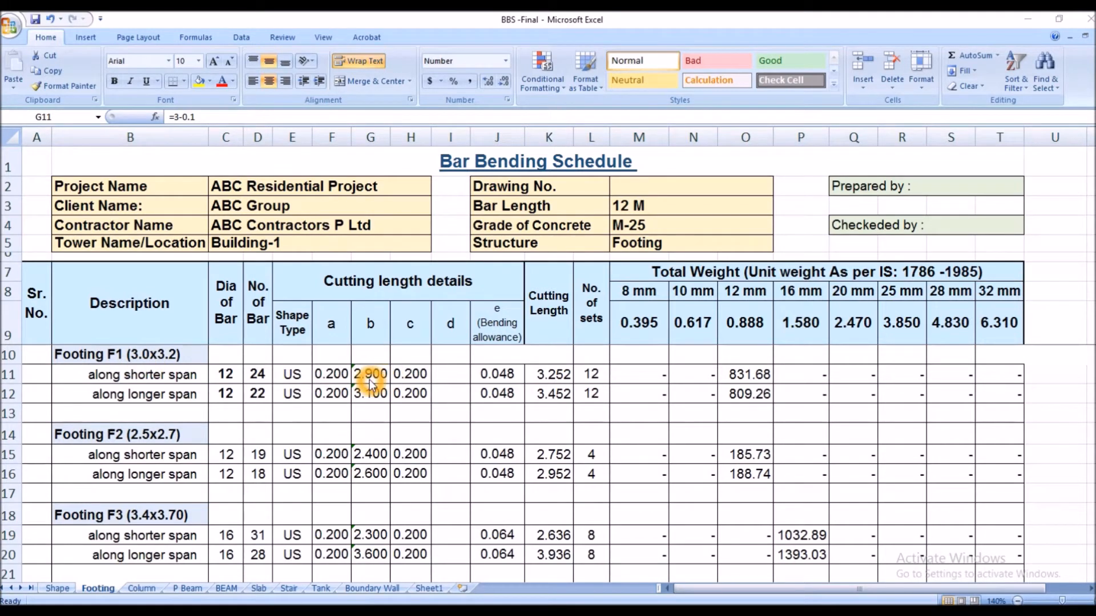
pyautogui.click(420, 381)
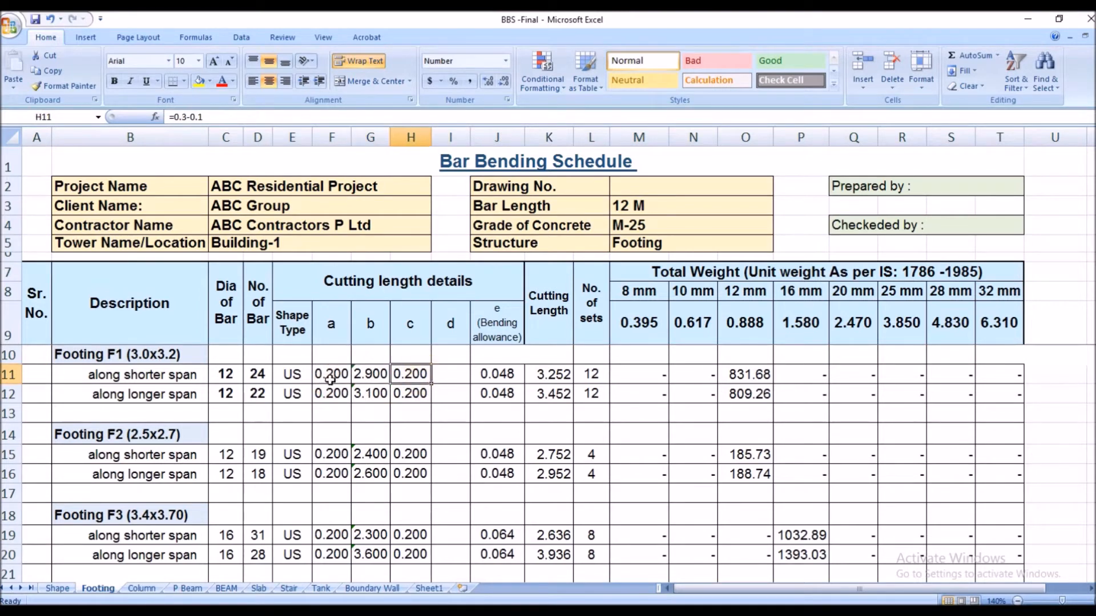
pyautogui.click(414, 380)
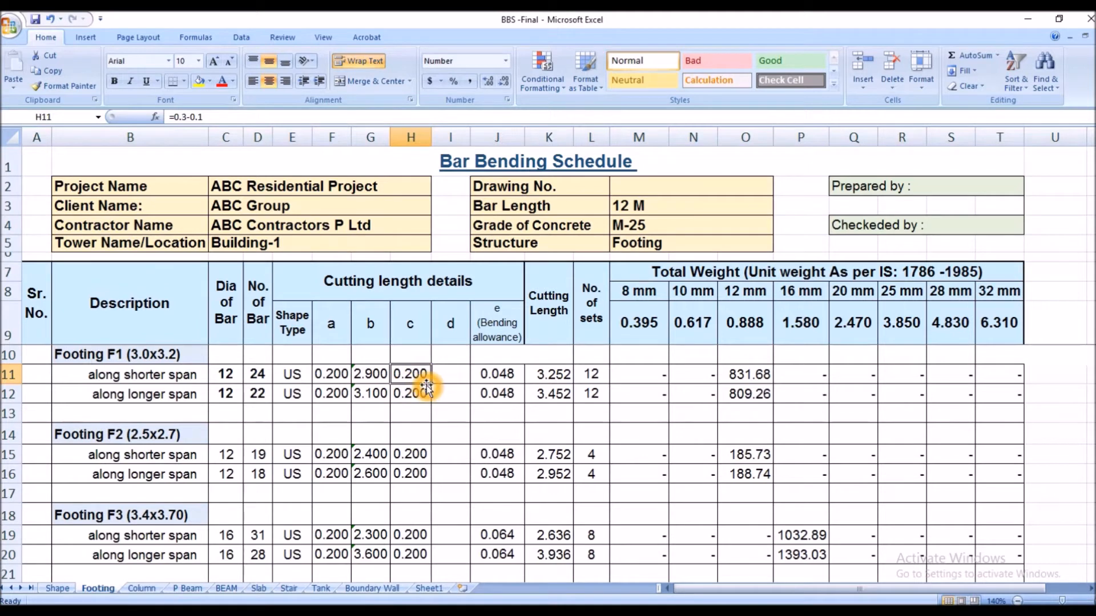
# Examine the bending allowance formula of F1's shorter-span bar, checking the bends of the U-Shape between a, b and c on the Shape sheet.
pyautogui.click(500, 375)
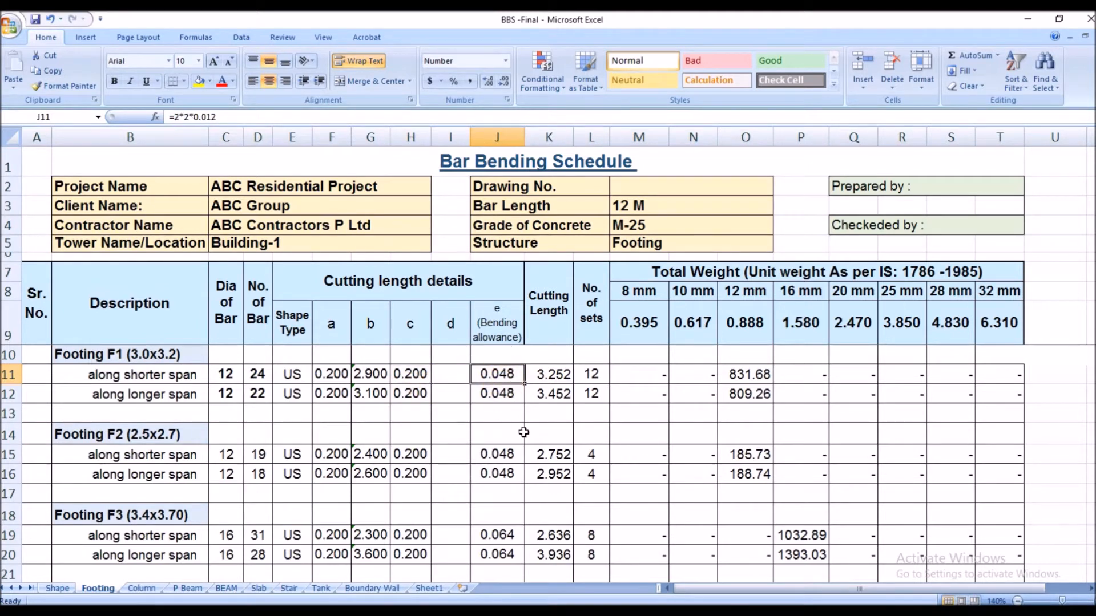
pyautogui.click(501, 382)
pyautogui.click(519, 371)
pyautogui.click(57, 589)
pyautogui.click(252, 216)
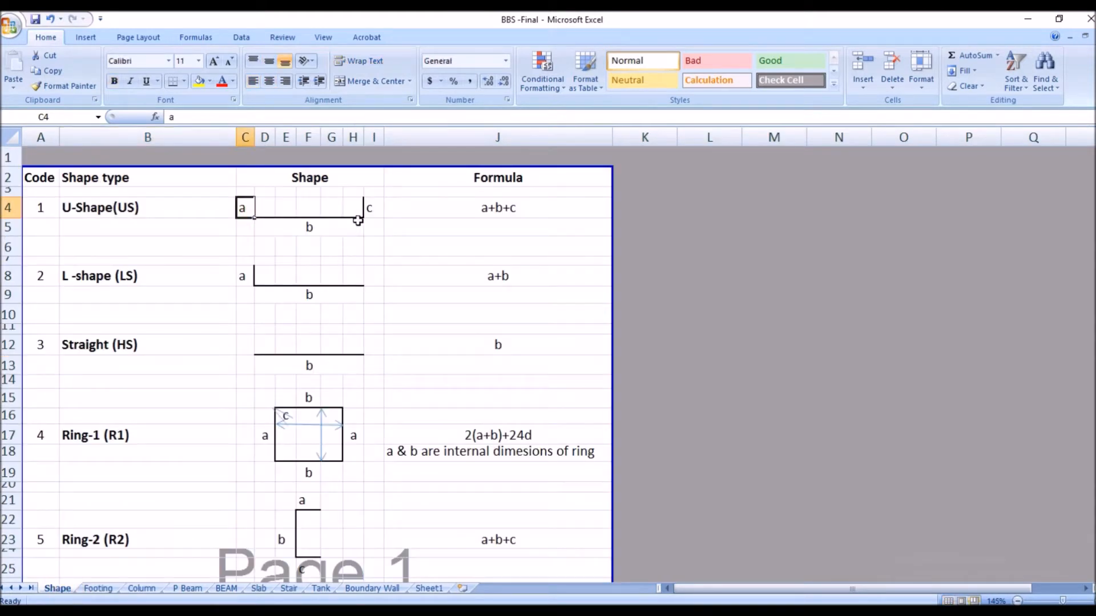
pyautogui.click(368, 214)
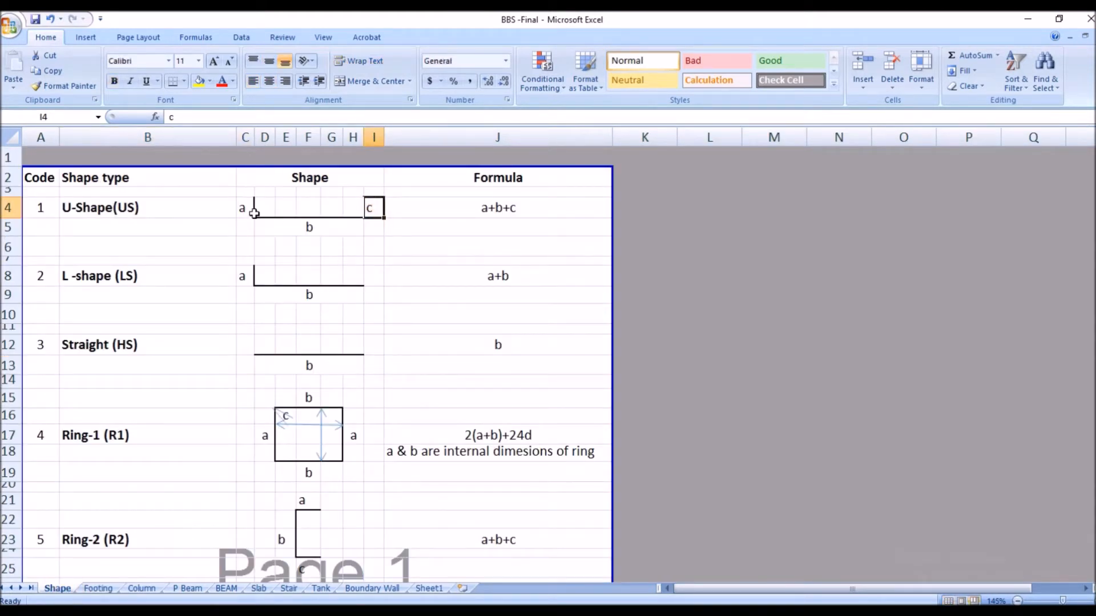
pyautogui.hotkey('ctrl', 'pagedown')
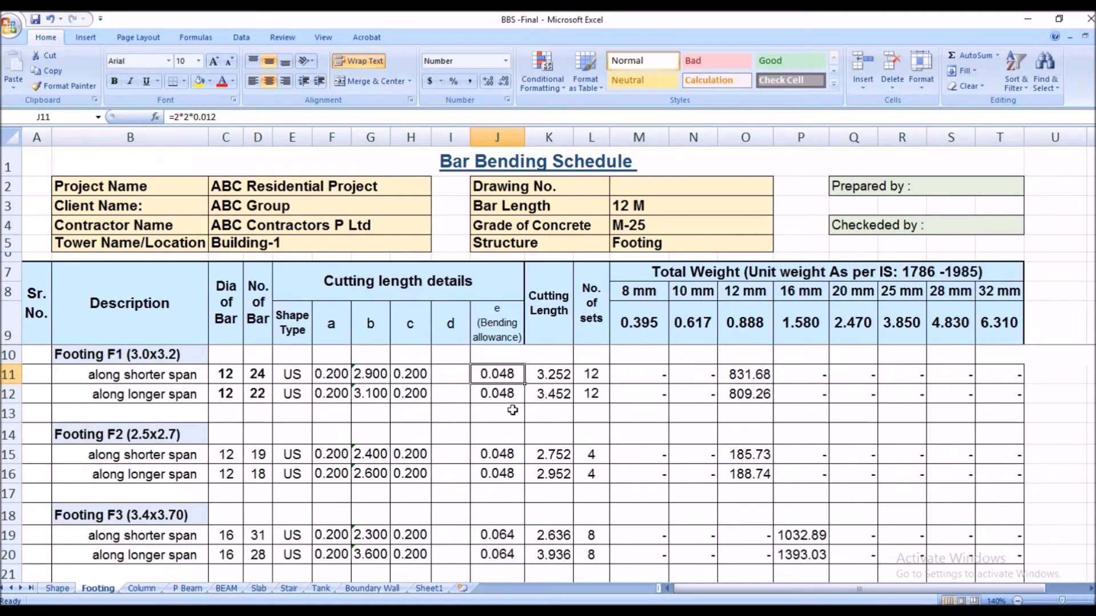
# Inspect the cutting-length formula of F1's shorter-span bar and check its number of sets against the F1 footings on the b1.pdf plan.
pyautogui.doubleClick(565, 377)
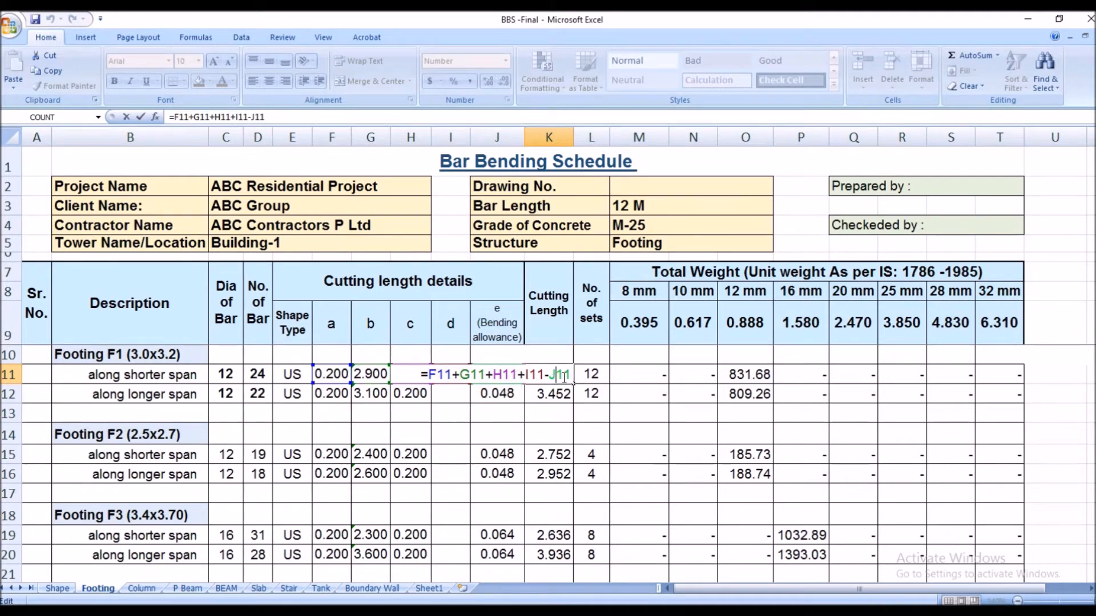
pyautogui.press('Tab')
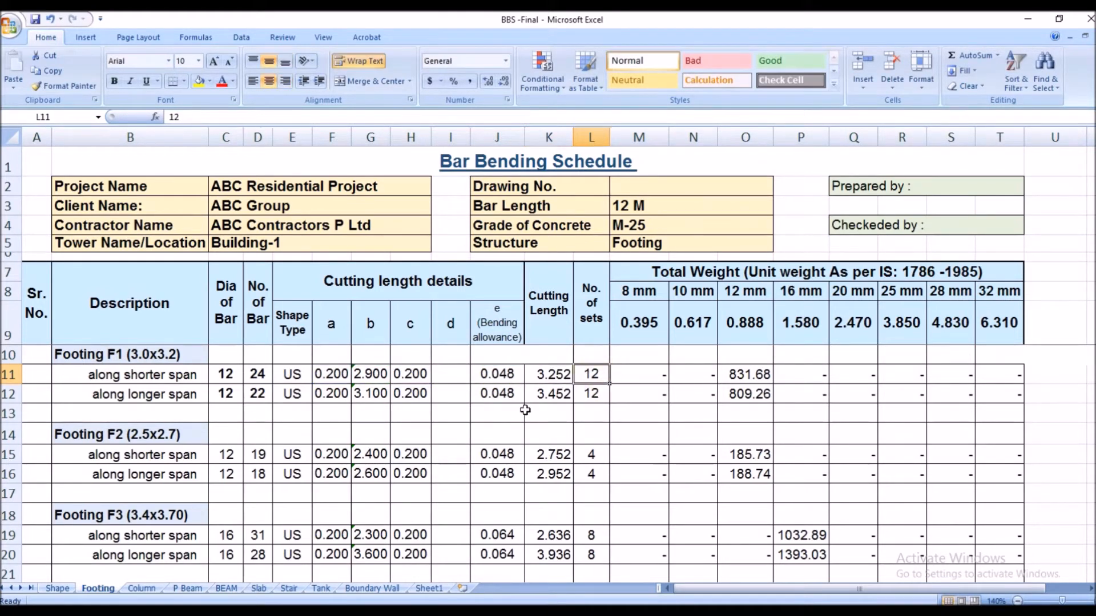
pyautogui.click(455, 611)
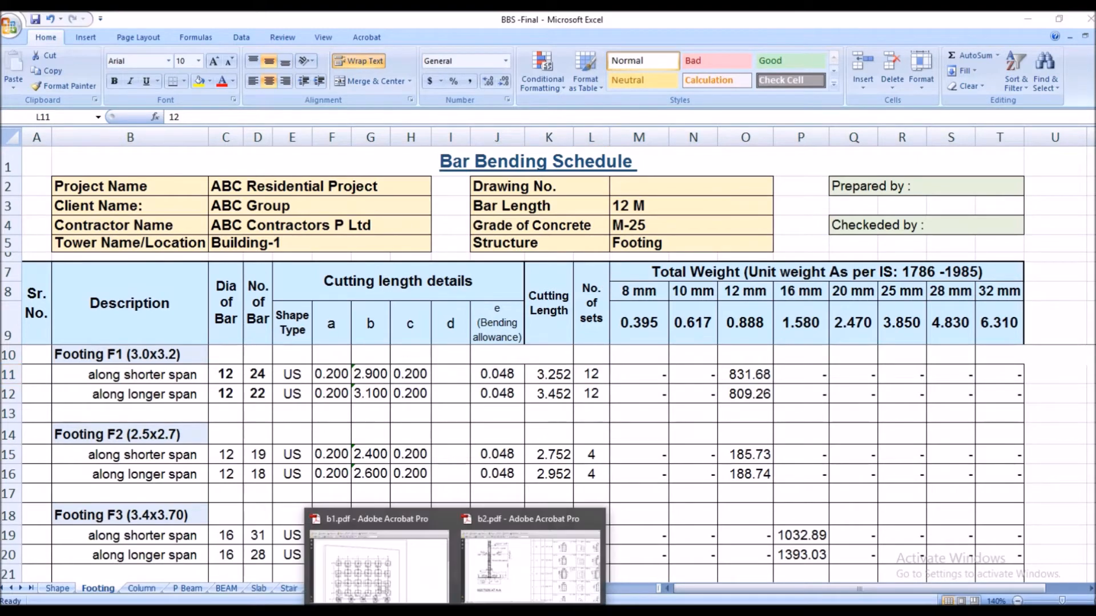
pyautogui.click(402, 576)
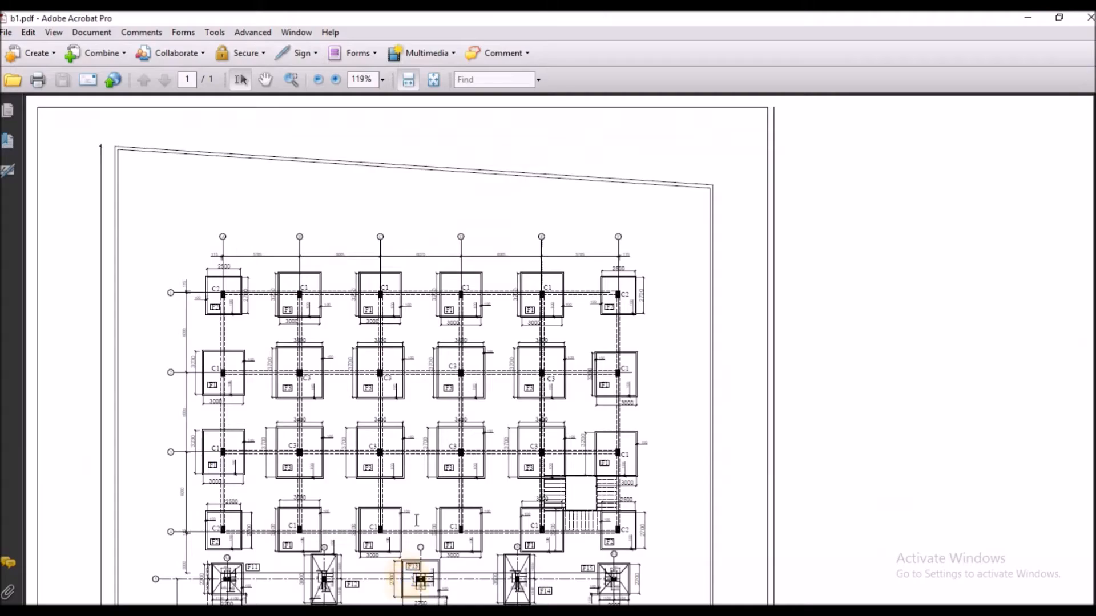
pyautogui.scroll(5, 211, 292)
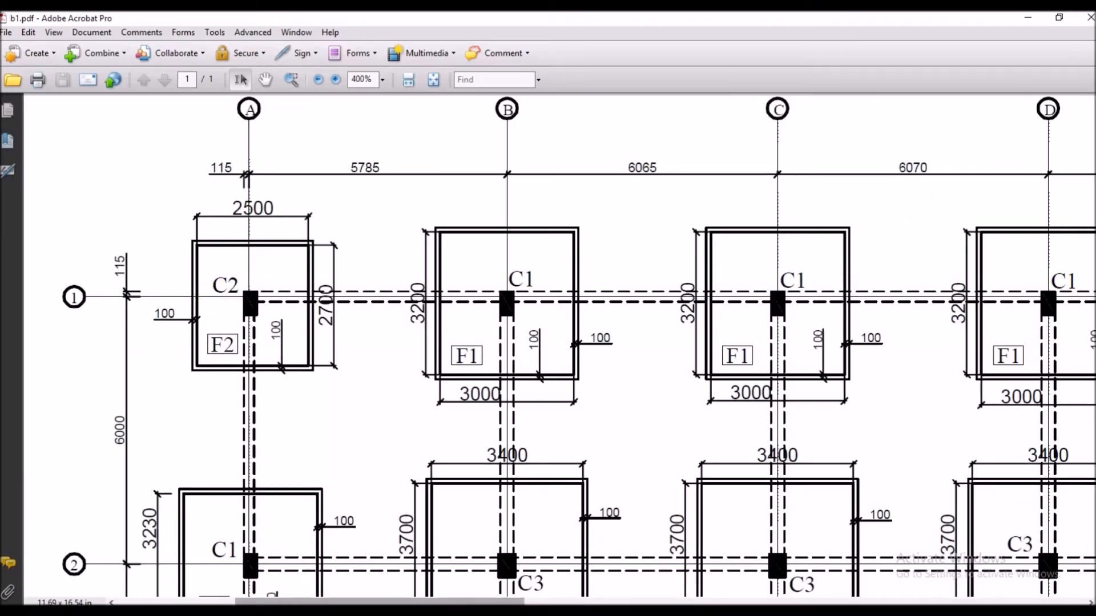
pyautogui.moveTo(455, 612)
pyautogui.click(416, 612)
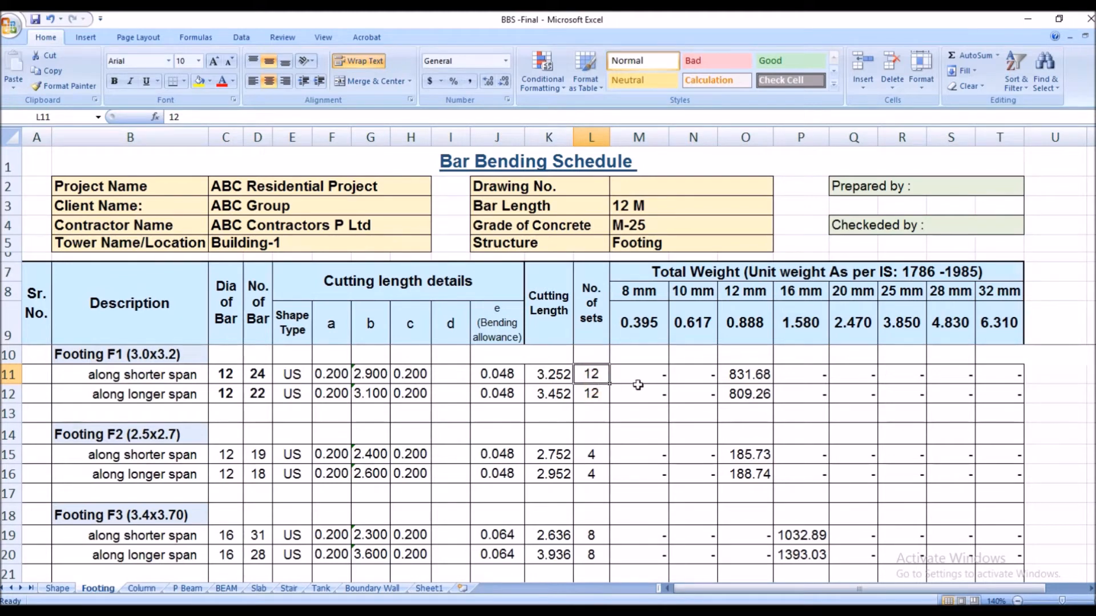
# Review the Total Weight columns and the unit weights as per IS: 1786 -1985 for bar diameters from 8 mm to 32 mm.
pyautogui.click(699, 277)
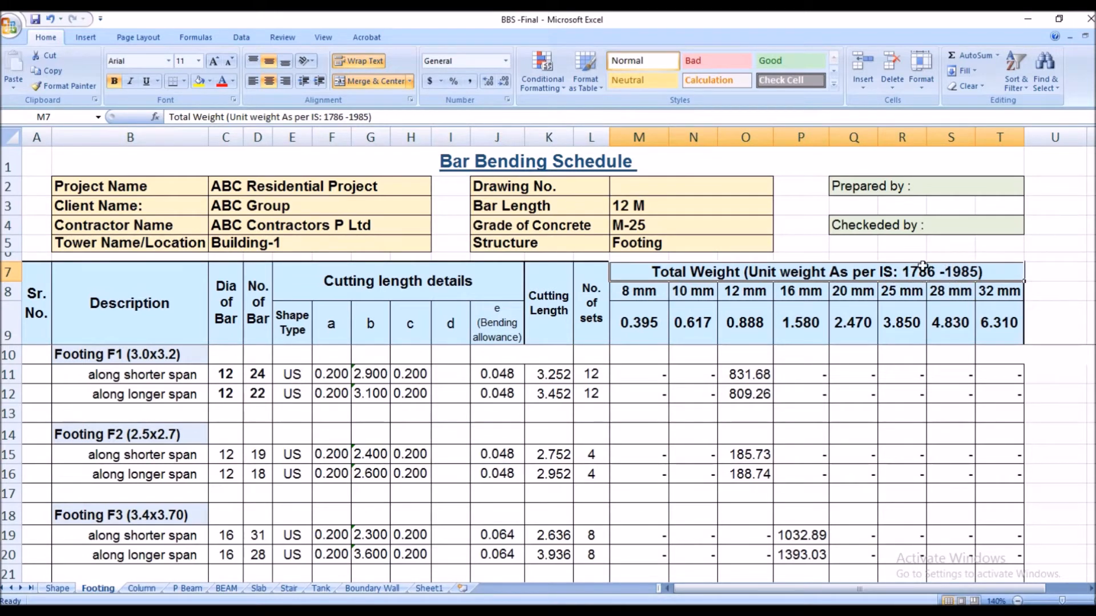
pyautogui.click(665, 334)
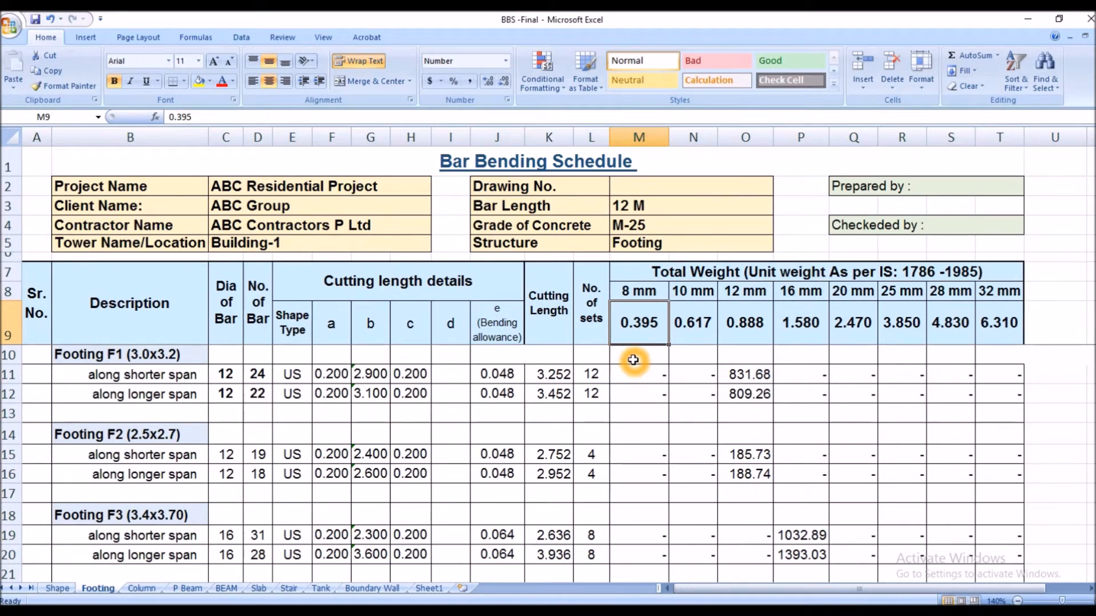
pyautogui.moveTo(638, 375); pyautogui.dragTo(978, 374)
pyautogui.moveTo(657, 336); pyautogui.dragTo(996, 325)
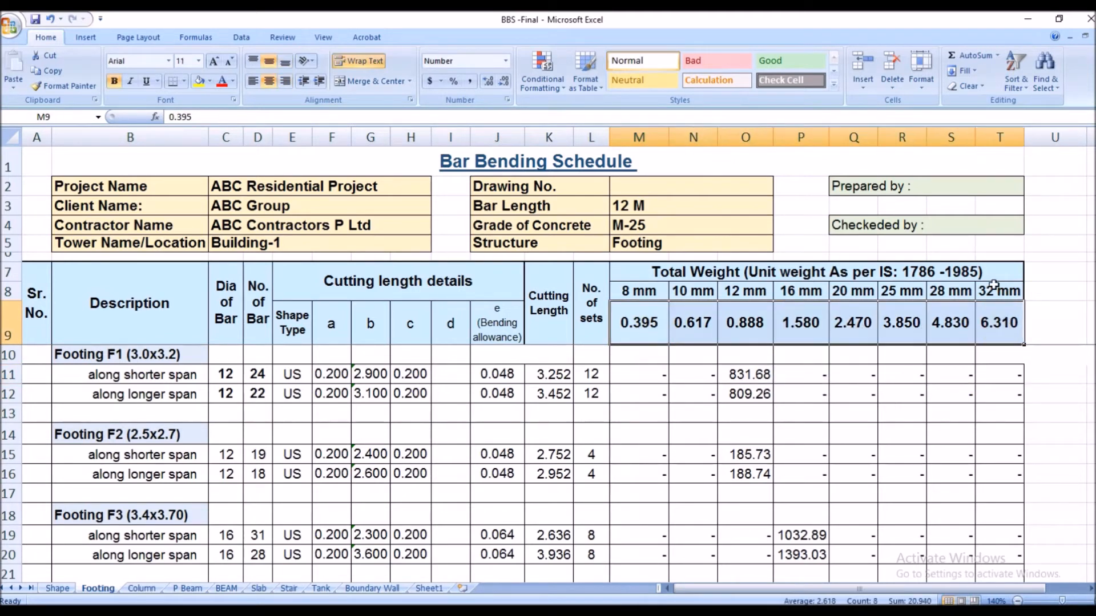
pyautogui.click(638, 329)
pyautogui.click(670, 366)
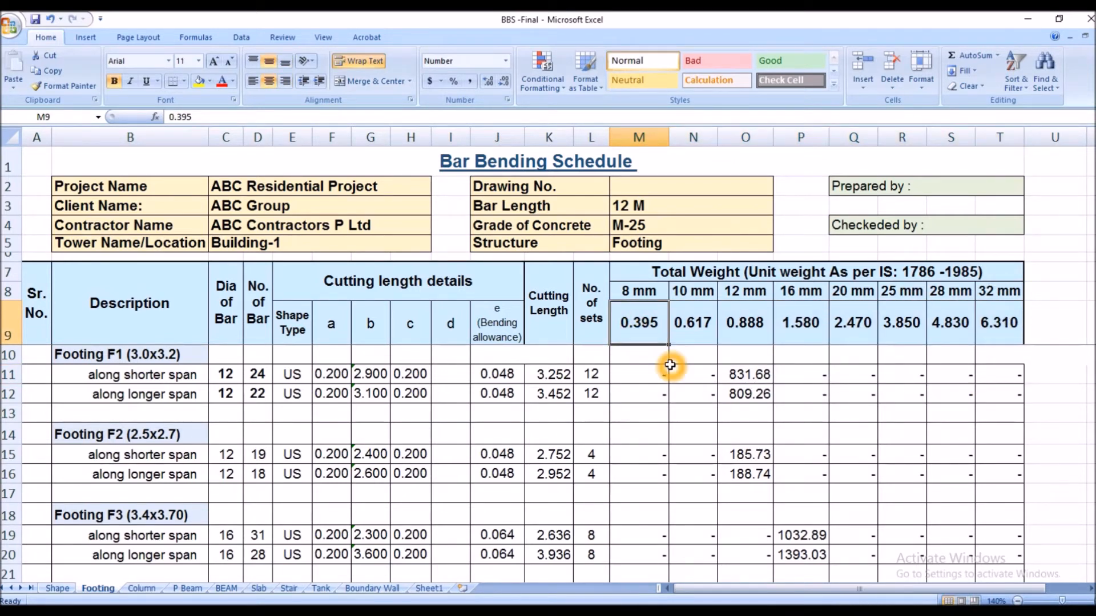
# Examine the IF formula for the 8 mm weight of F1's shorter-span bar, tracing its diameter test, multiplied terms and "-" fallback.
pyautogui.doubleClick(655, 374)
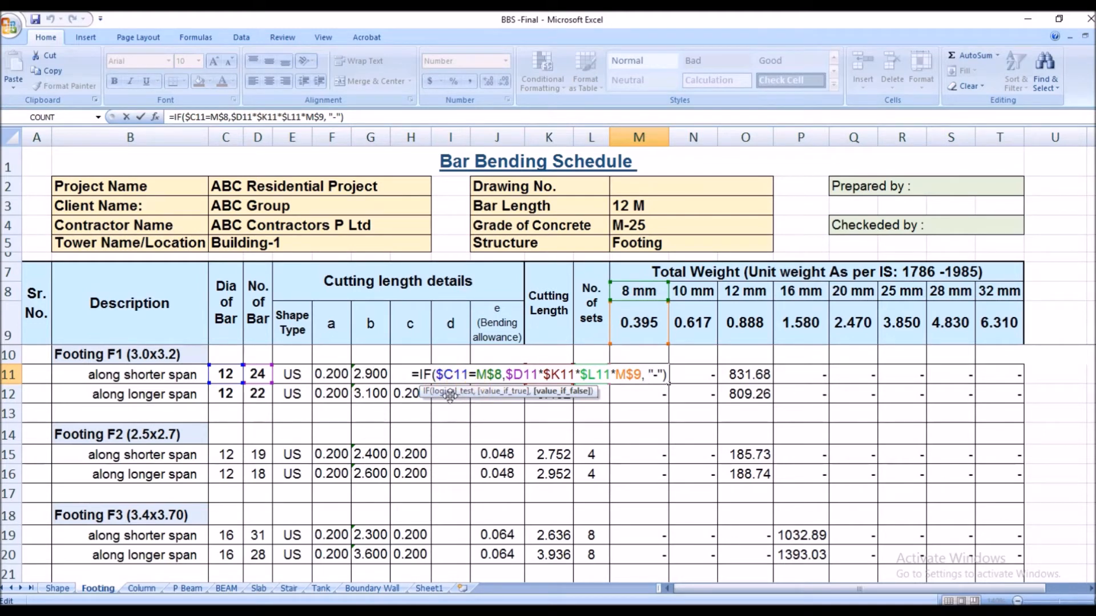
pyautogui.click(456, 399)
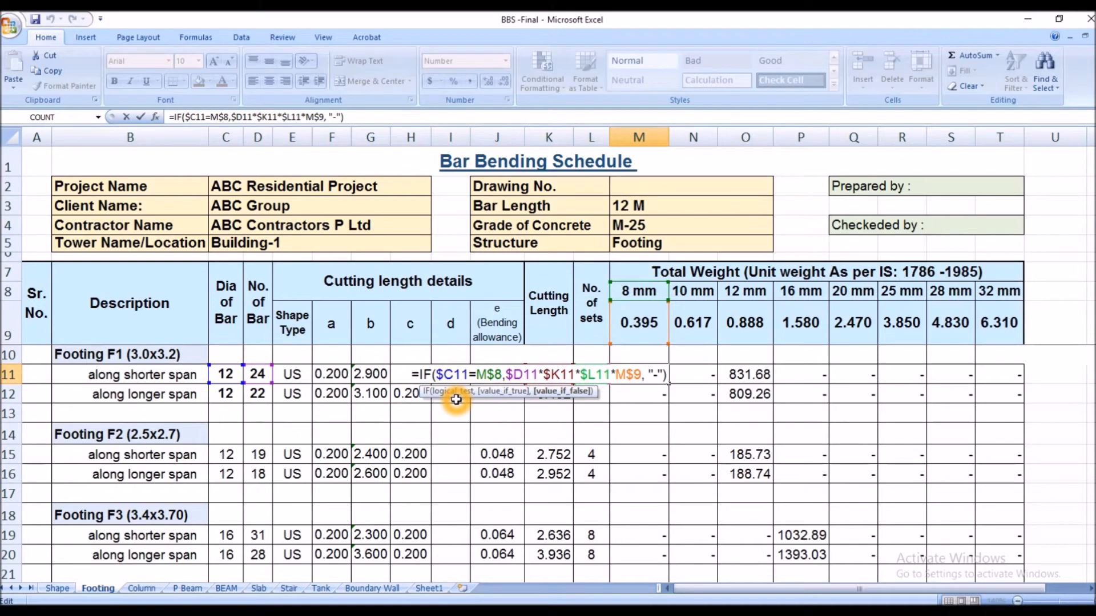
pyautogui.click(505, 398)
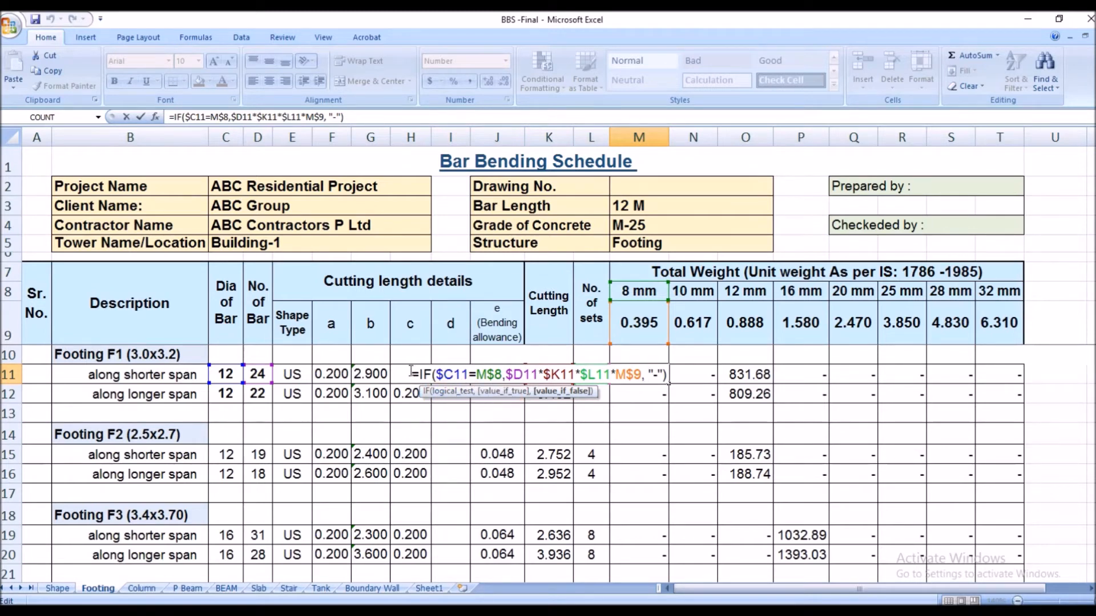
pyautogui.click(439, 383)
pyautogui.click(228, 379)
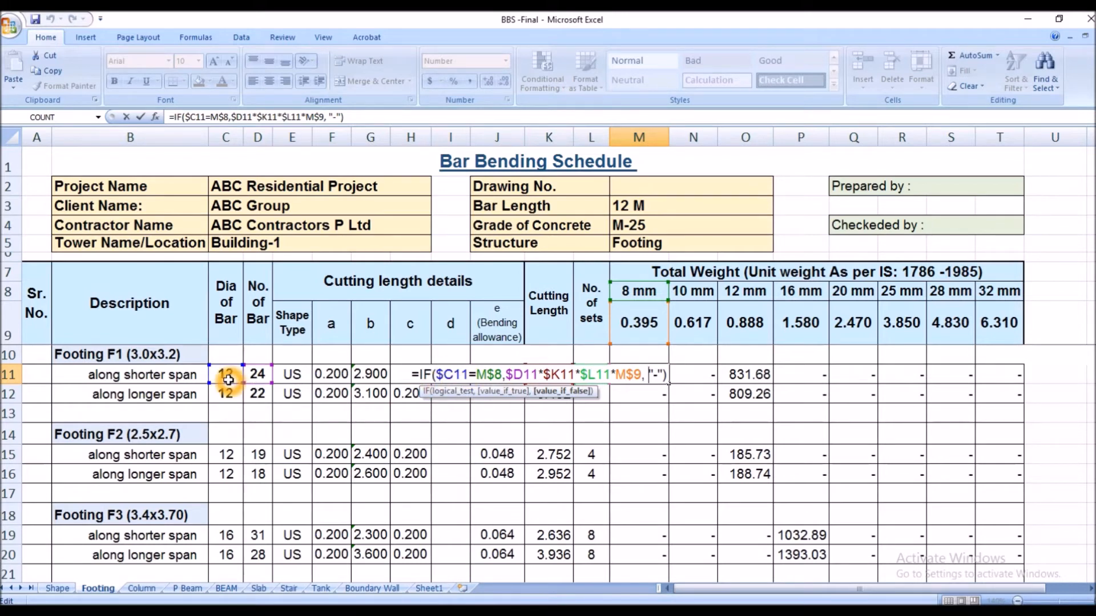
pyautogui.click(466, 392)
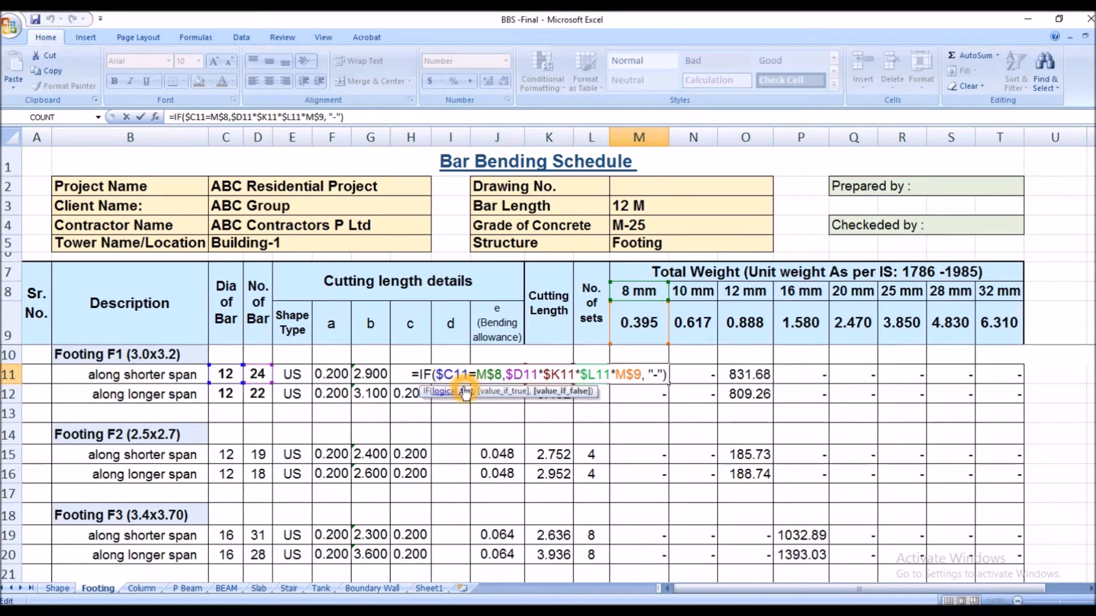
pyautogui.click(648, 294)
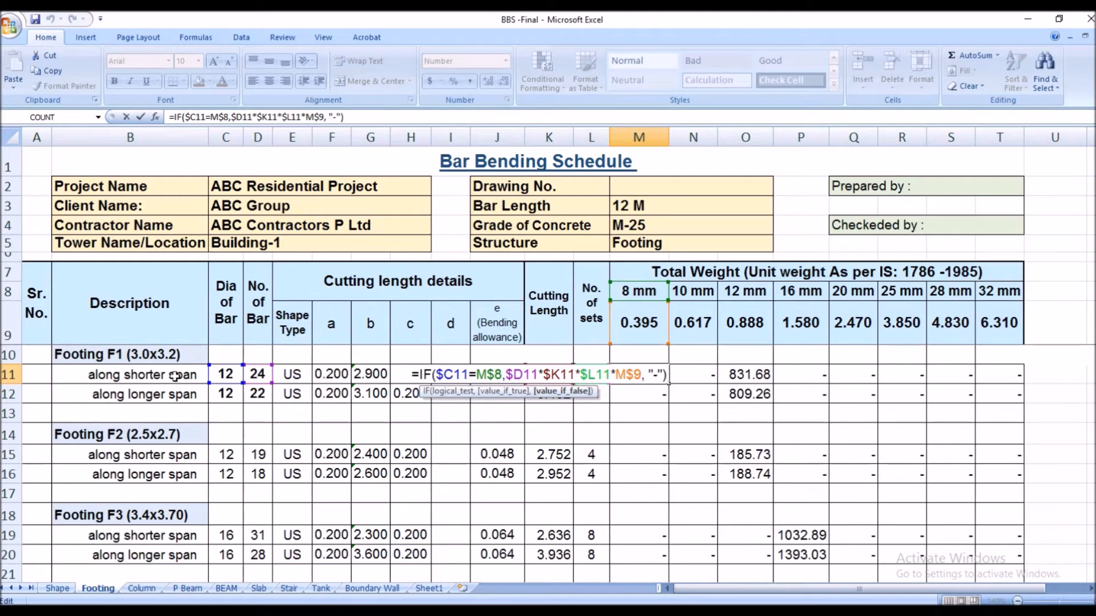
pyautogui.click(637, 289)
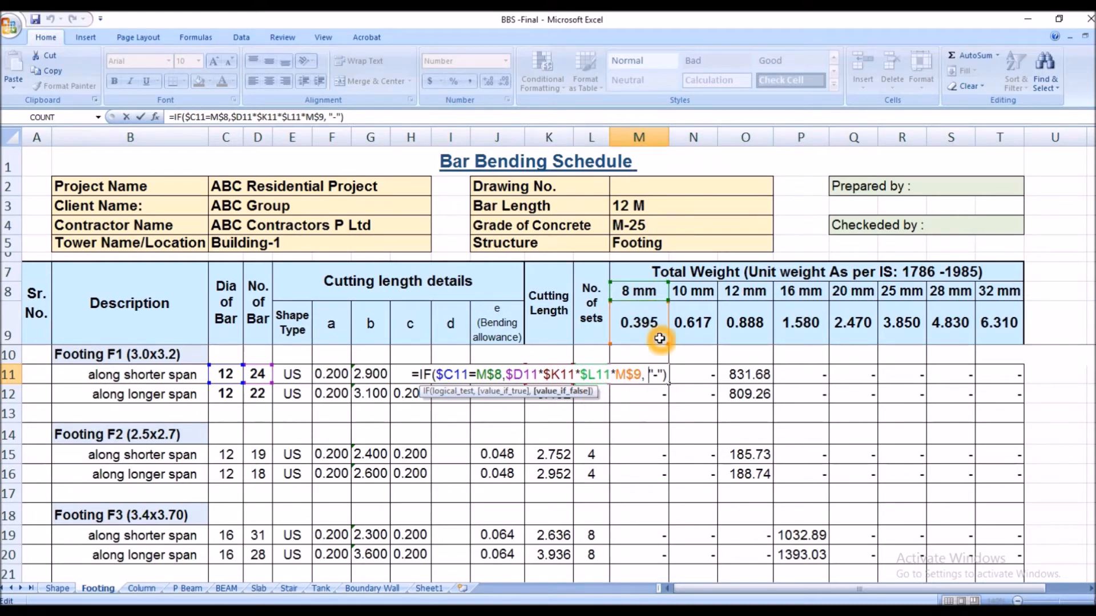
pyautogui.press('Return')
# Copy the 8 mm weight formula of F1's shorter-span row across to the 32 mm column and down to the longer-span row.
pyautogui.click(655, 372)
pyautogui.doubleClick(654, 373)
pyautogui.press('Escape')
pyautogui.moveTo(670, 384); pyautogui.dragTo(1024, 400)
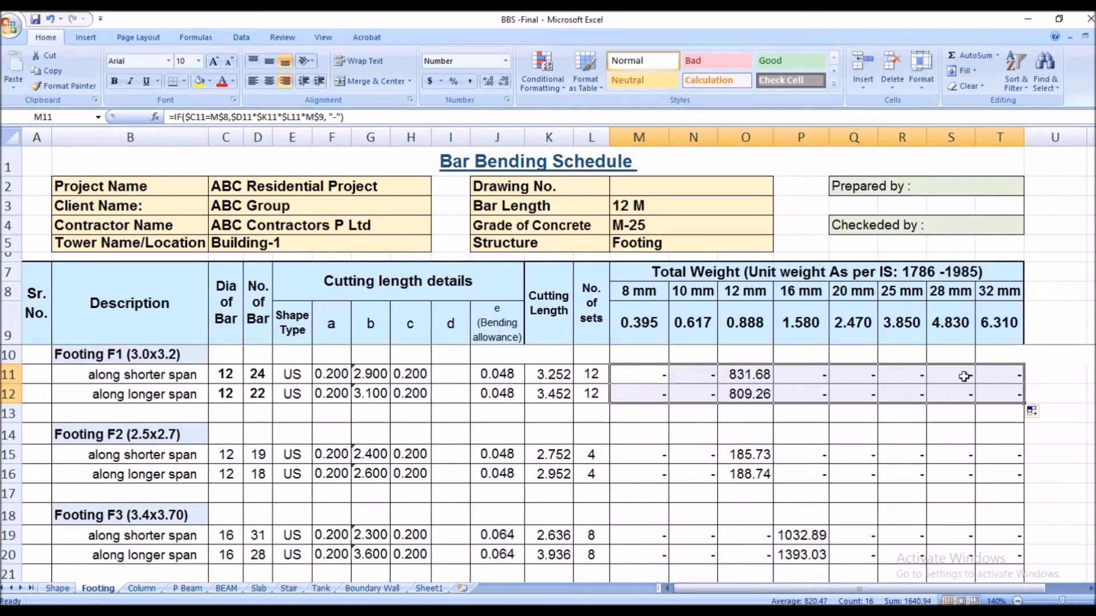
# Check the 12 mm weights of both F1 bars and recheck the IF formula behind the shorter-span 8 mm weight.
pyautogui.click(827, 426)
pyautogui.click(754, 369)
pyautogui.click(752, 398)
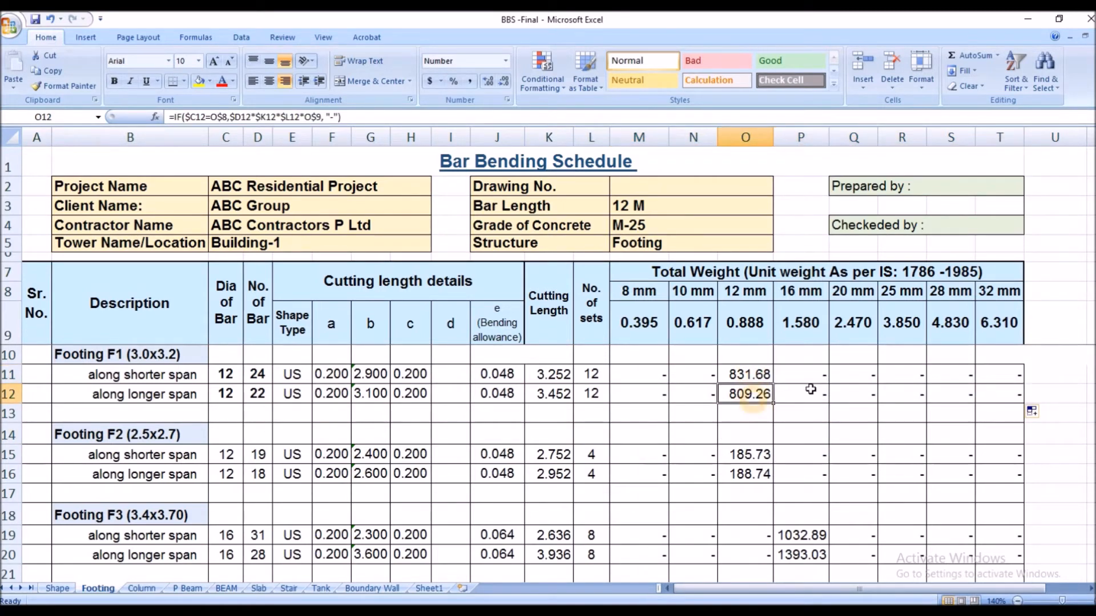
pyautogui.doubleClick(663, 374)
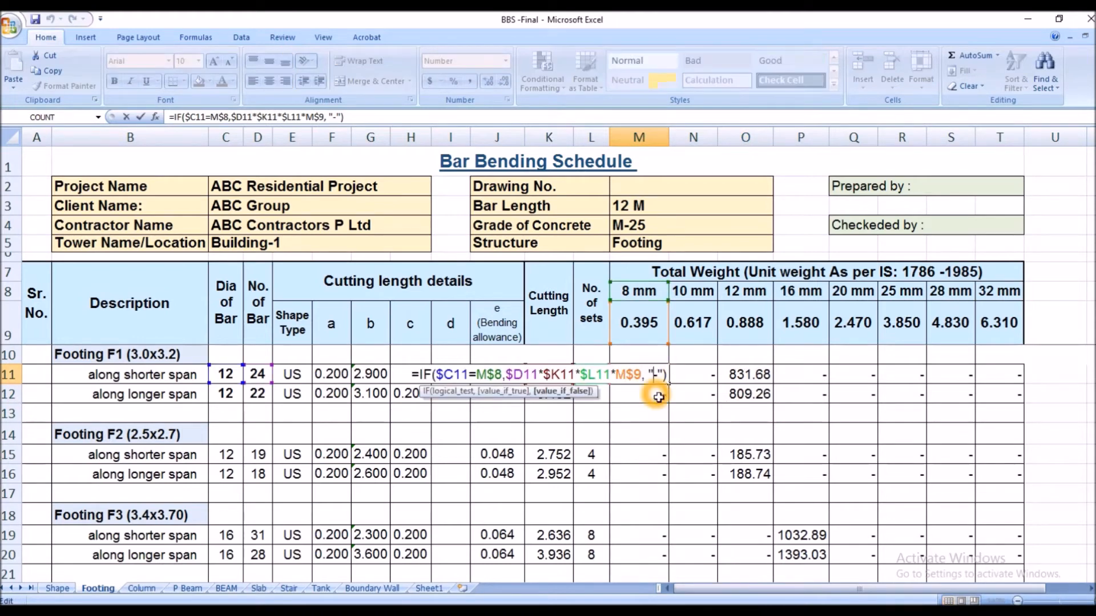
pyautogui.press('Escape')
pyautogui.click(695, 463)
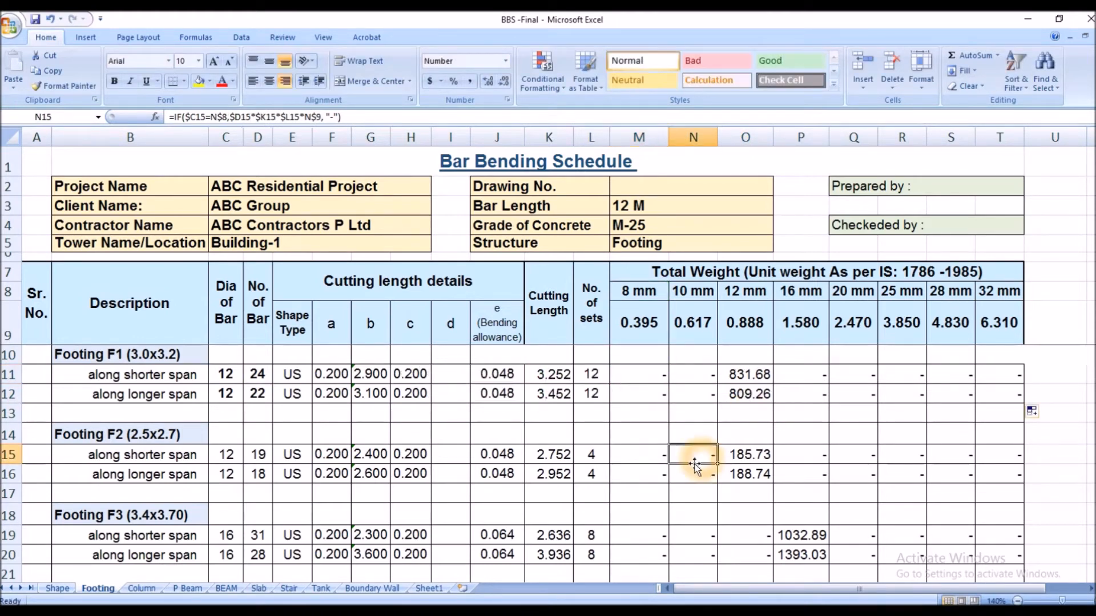
# Inspect the bar diameter and the number-of-bars formula for F1's longer-span bar.
pyautogui.click(176, 393)
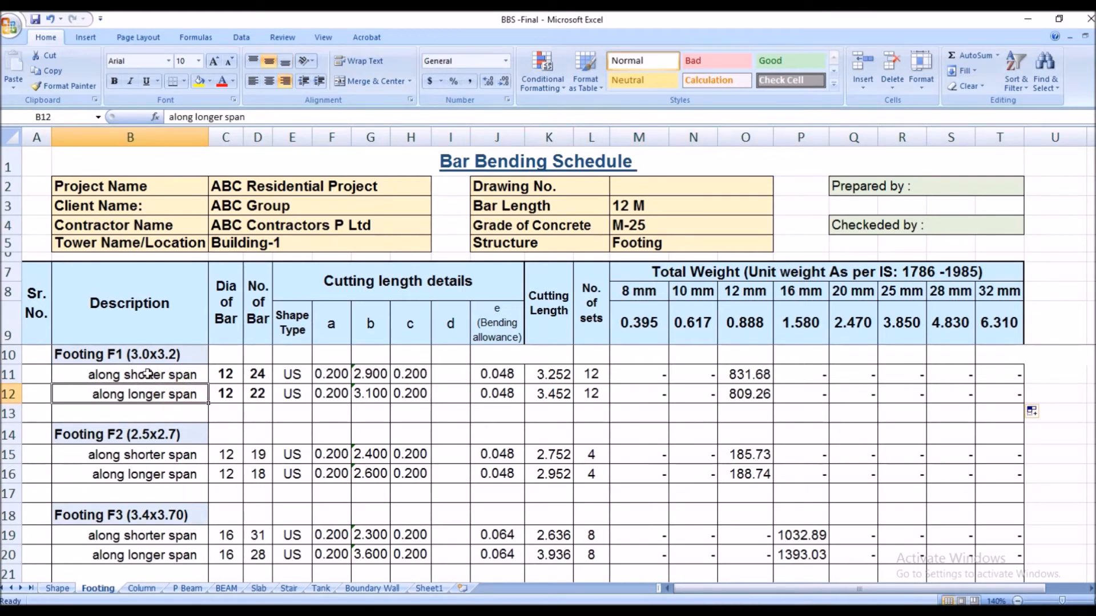
pyautogui.click(222, 393)
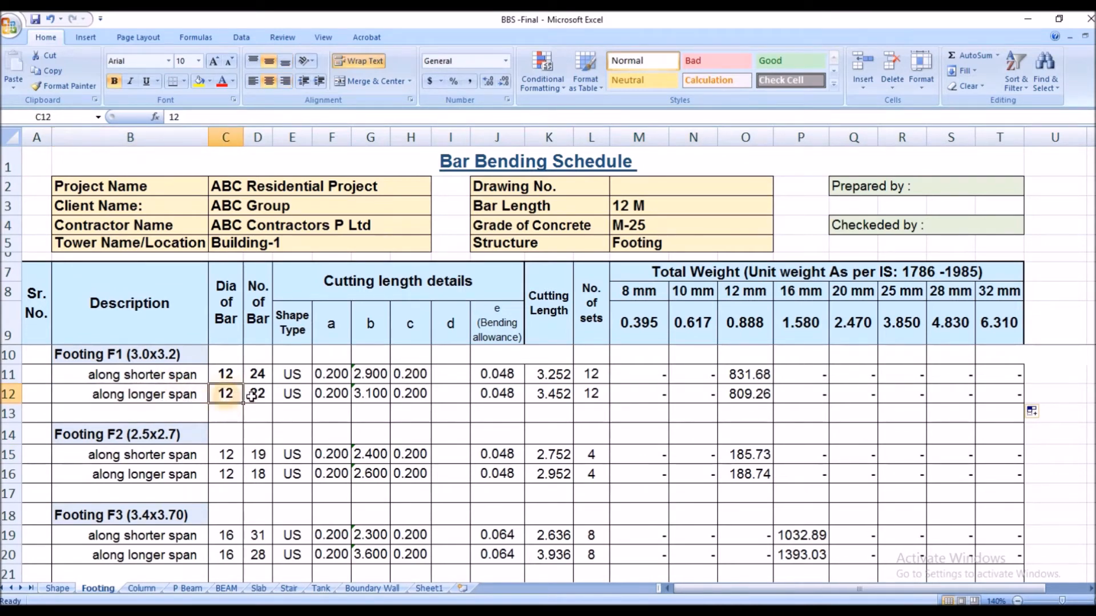
pyautogui.click(262, 395)
pyautogui.click(265, 397)
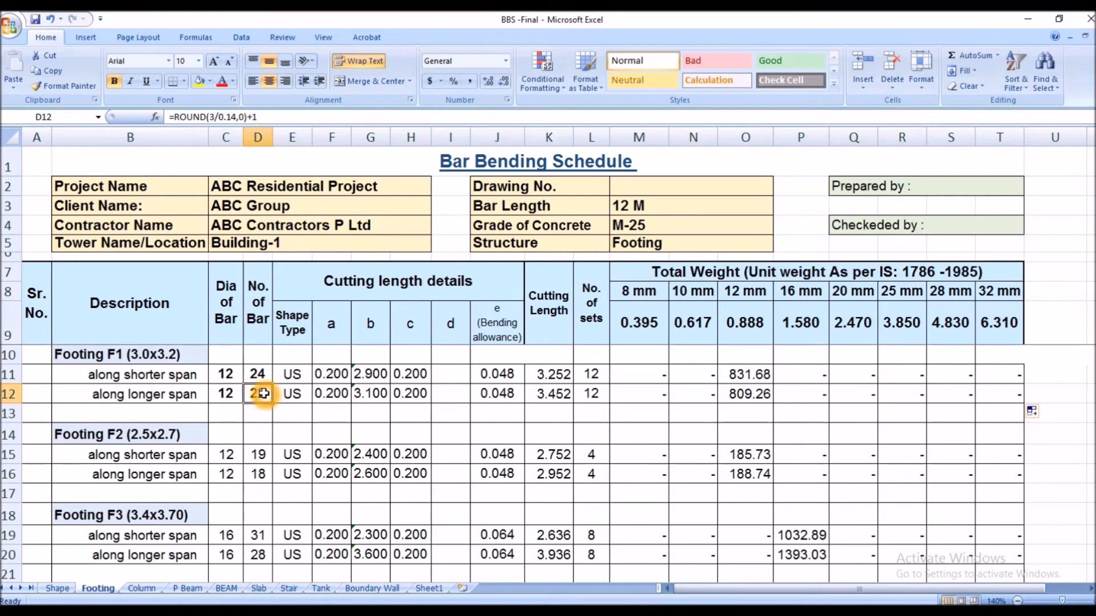
pyautogui.click(267, 398)
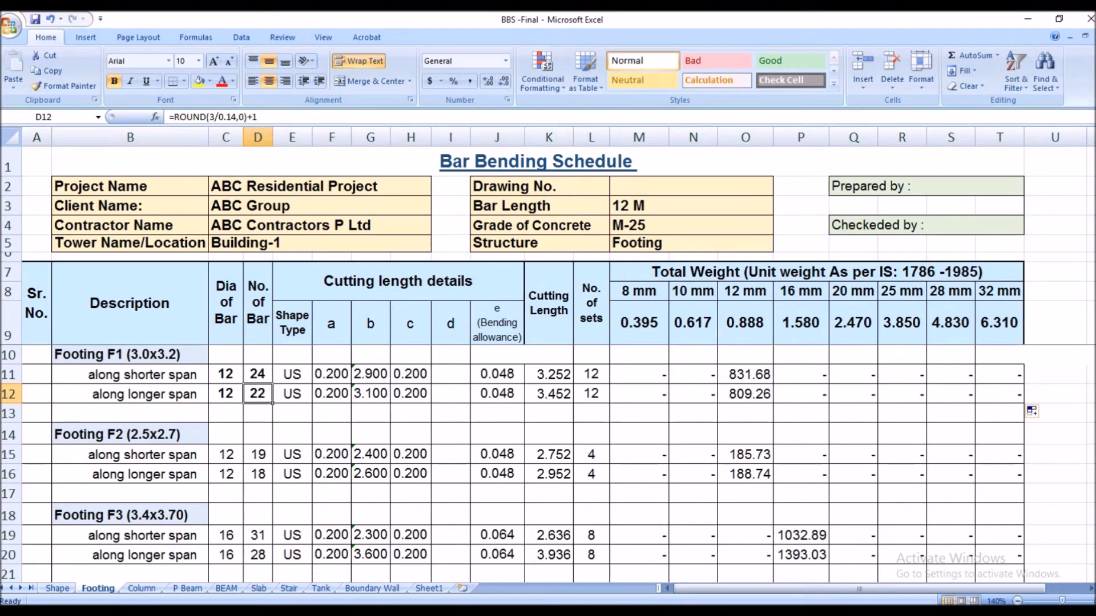
# Examine the typical plan of isolated footing in b2.pdf, tracing the footing sides that determine the longer-span bar count.
pyautogui.moveTo(456, 611)
pyautogui.click(499, 571)
pyautogui.scroll(2, 211, 255)
pyautogui.click(211, 255)
pyautogui.scroll(5, 213, 258)
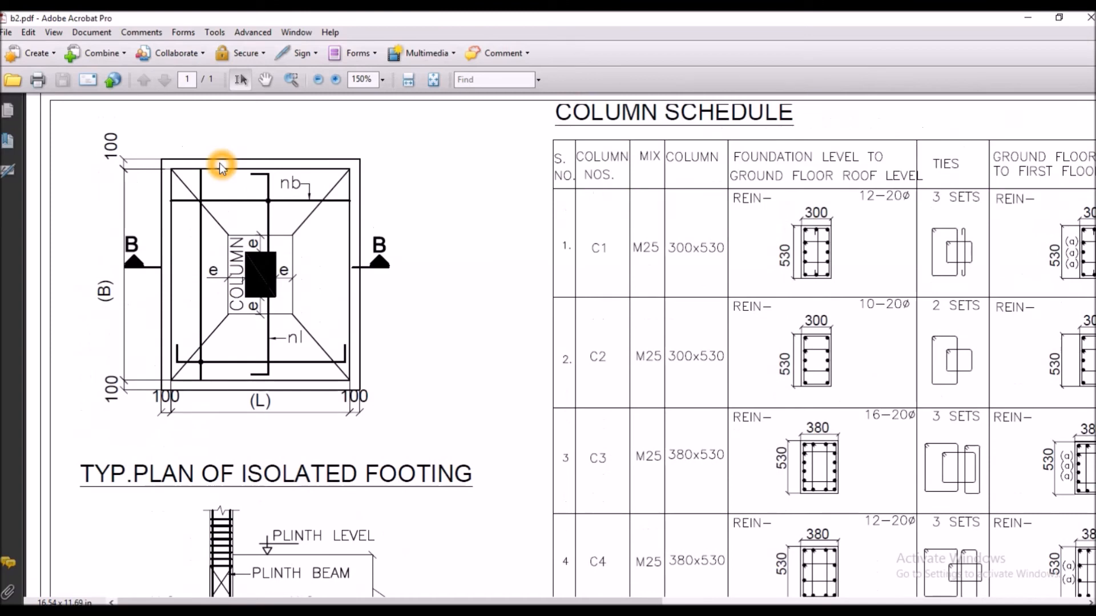
pyautogui.click(141, 374)
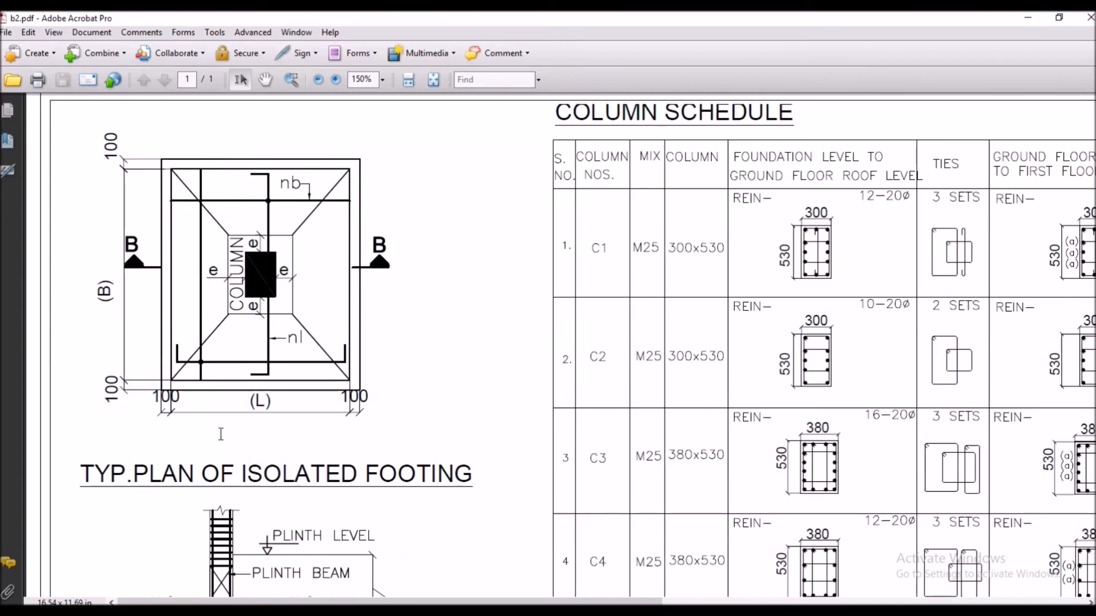
pyautogui.click(192, 399)
pyautogui.click(156, 194)
# Check the F1 footing dimensions on the b1.pdf plan and return to the Footing sheet of the BBS -Final workbook.
pyautogui.click(455, 612)
pyautogui.click(512, 591)
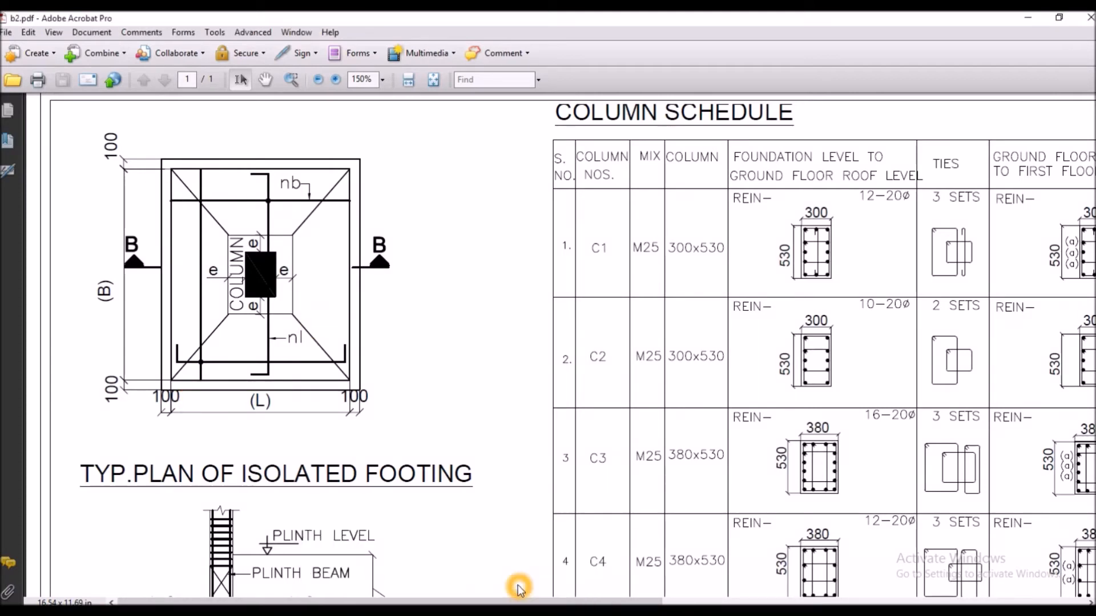
pyautogui.click(455, 612)
pyautogui.click(429, 588)
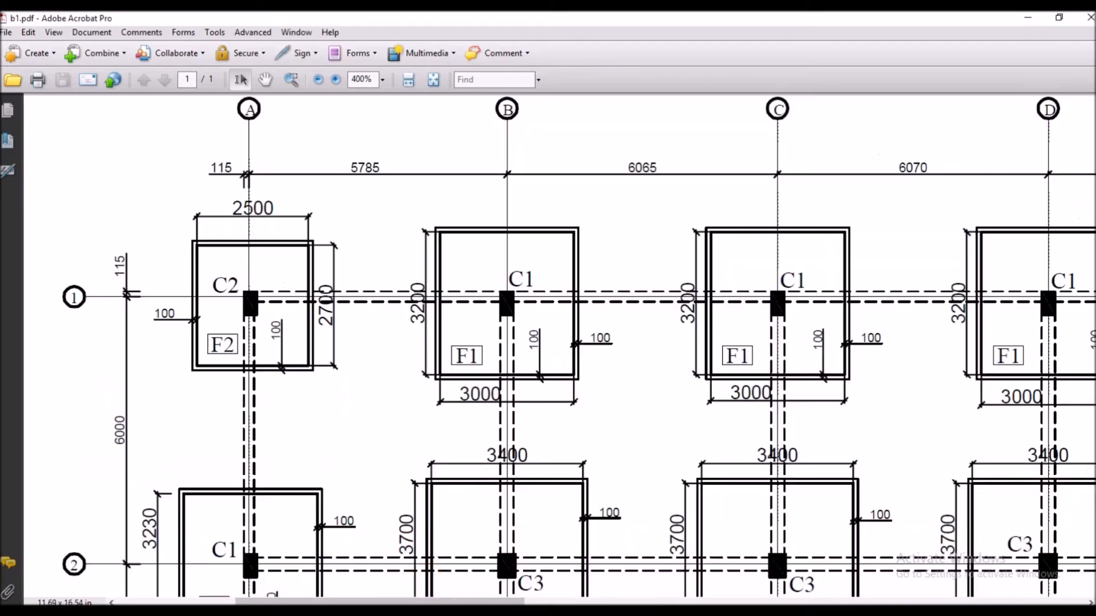
pyautogui.click(455, 611)
pyautogui.click(488, 611)
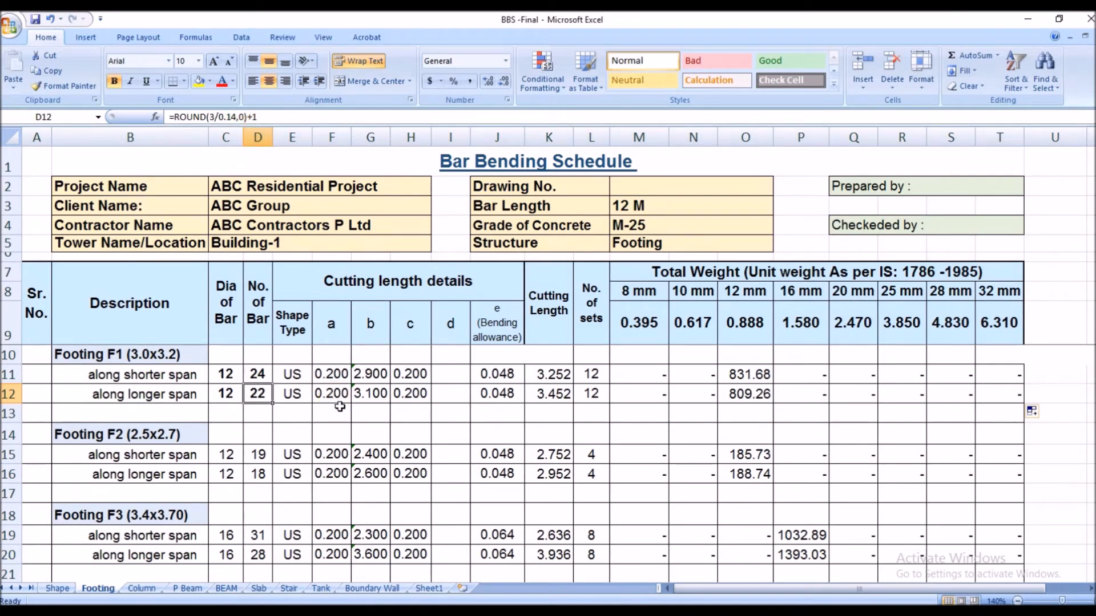
# Review the shape type and the formulas for lengths a, b and c of F1's longer-span bar.
pyautogui.click(297, 391)
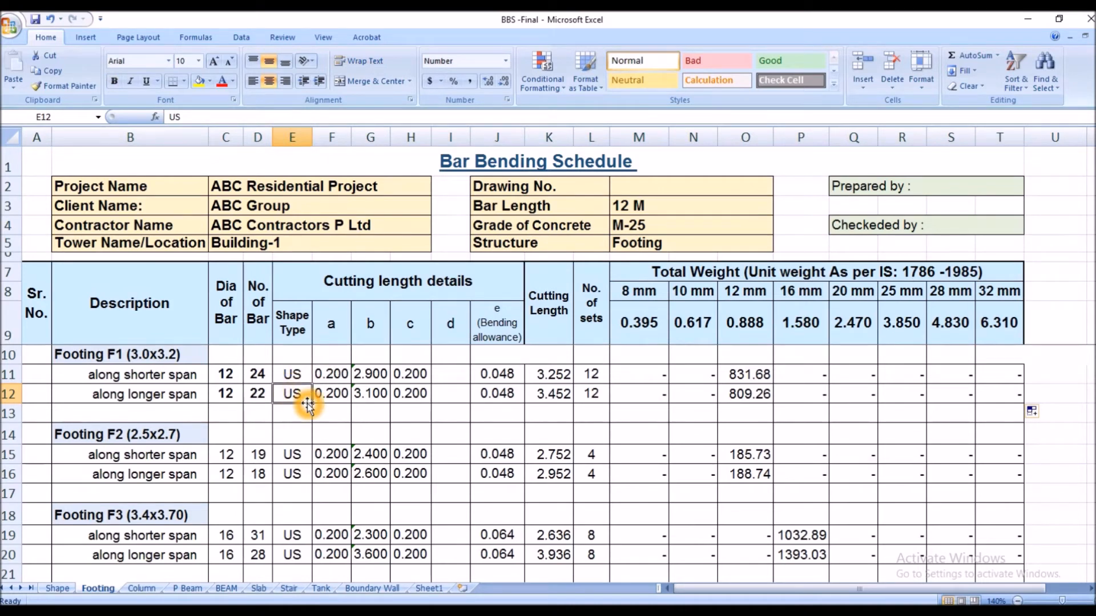
pyautogui.click(339, 392)
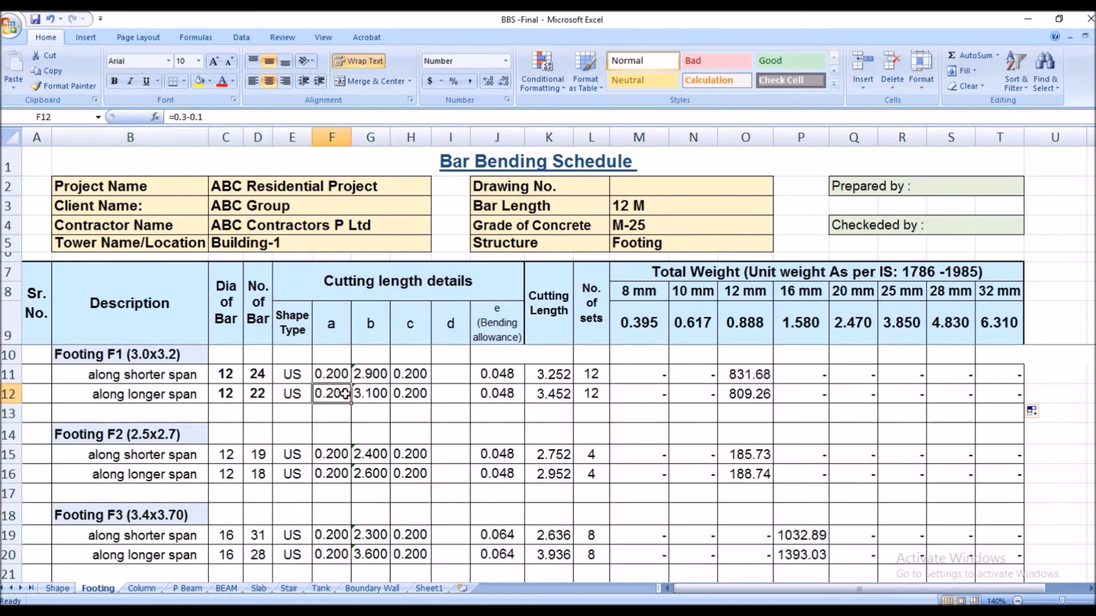
pyautogui.click(374, 394)
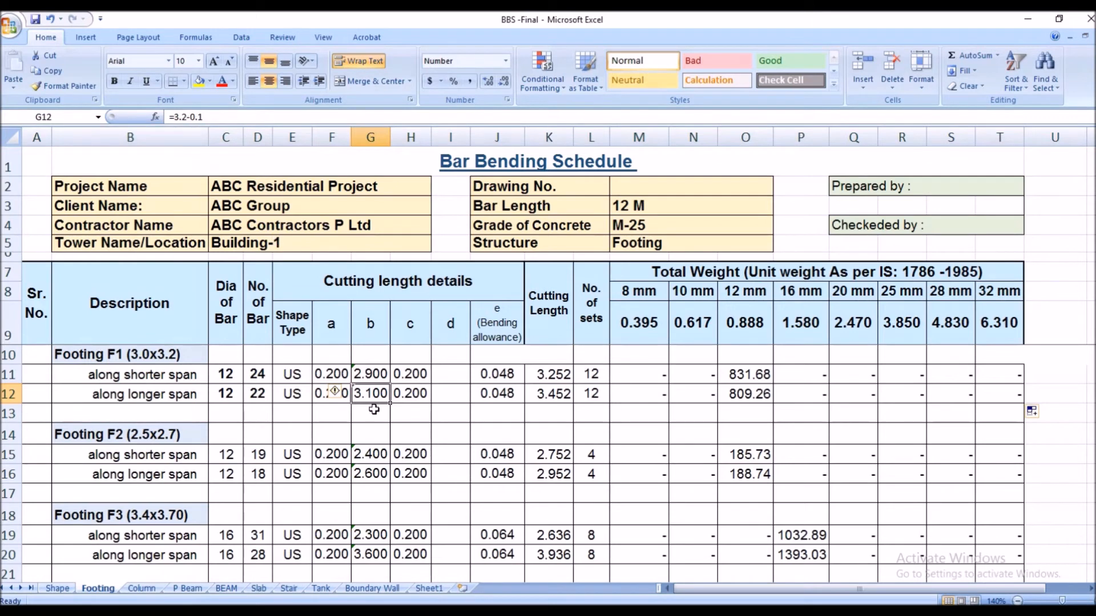
pyautogui.click(408, 401)
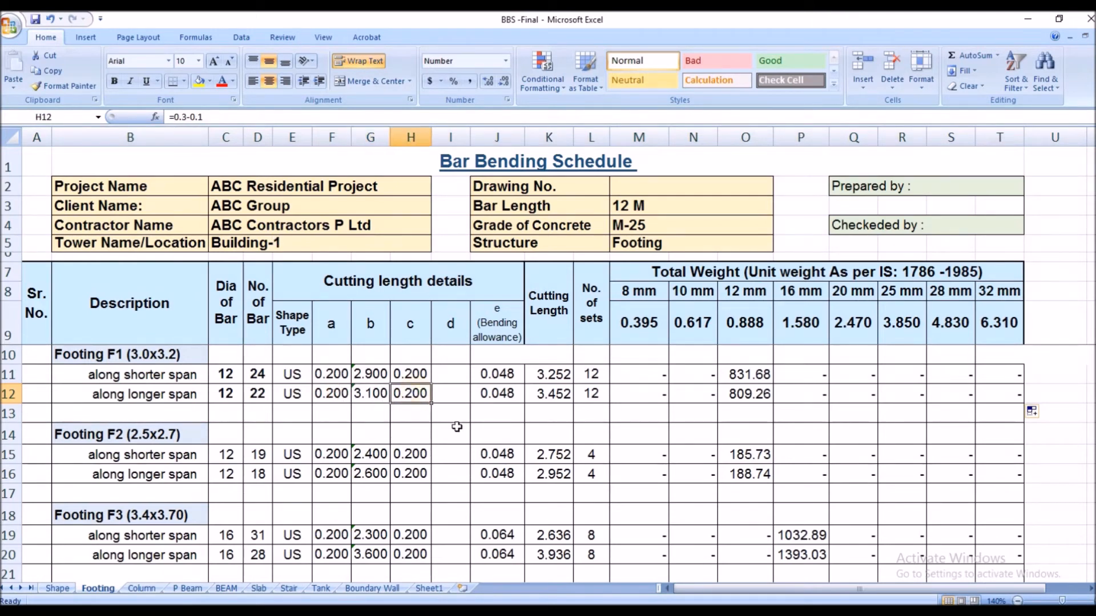
pyautogui.click(418, 398)
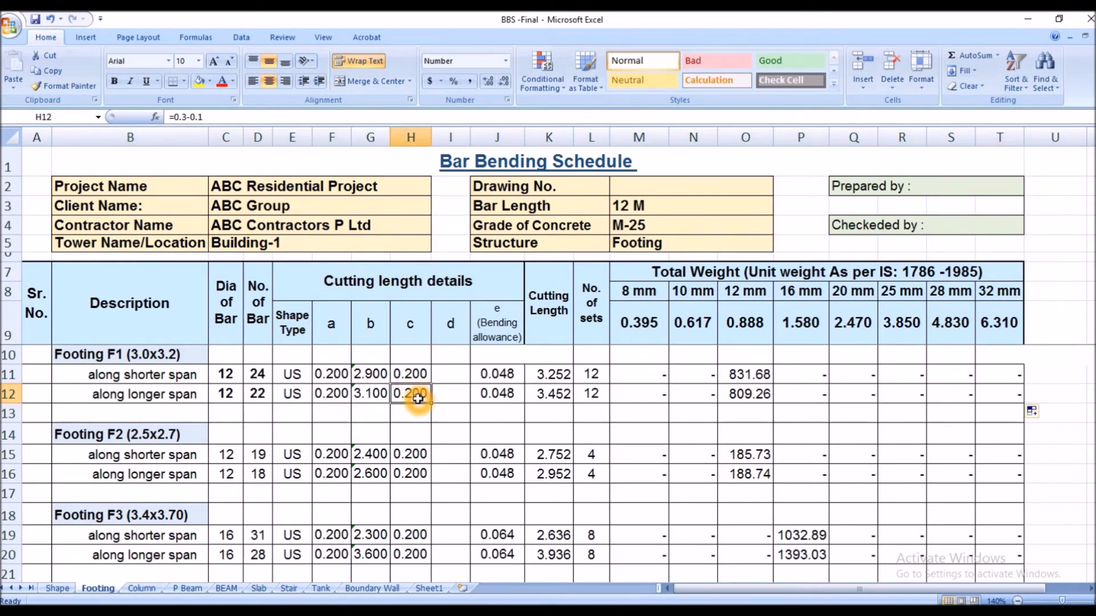
# Examine the bending allowance and cutting-length formulas of F1's longer-span bar.
pyautogui.doubleClick(513, 395)
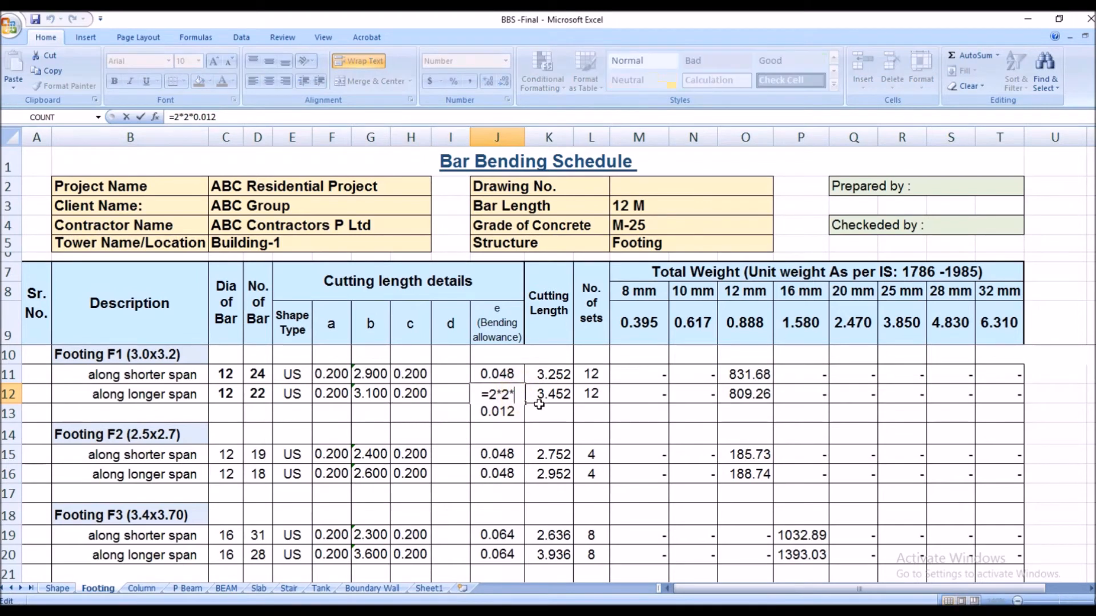
pyautogui.click(500, 426)
pyautogui.click(557, 380)
pyautogui.click(586, 396)
pyautogui.press('Escape')
pyautogui.doubleClick(566, 397)
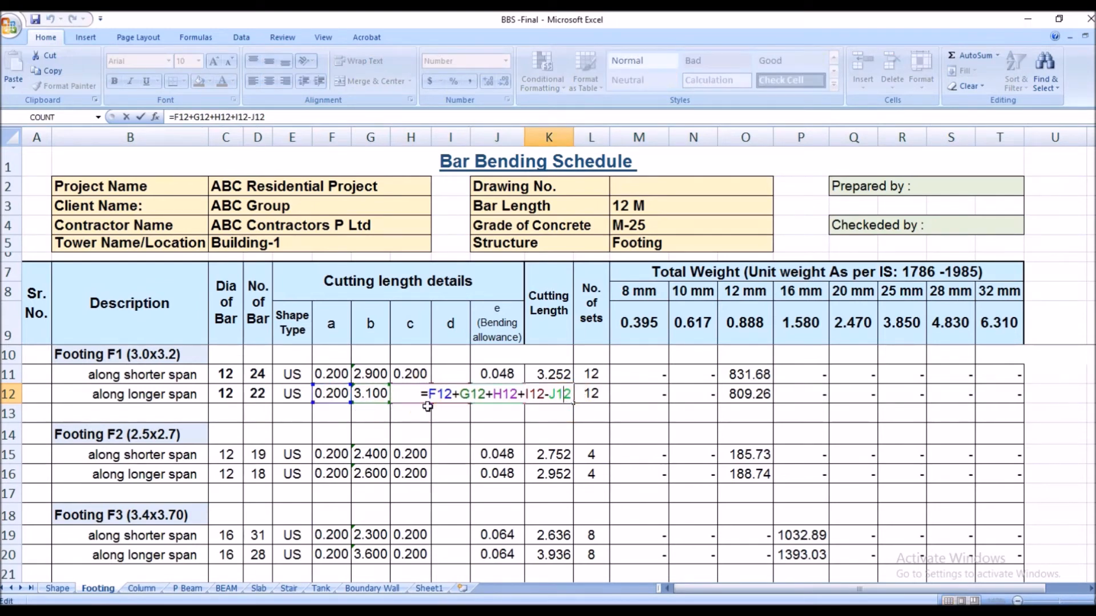
# Check the number of sets and the 12 mm weight formula of F1's longer-span bar.
pyautogui.doubleClick(593, 399)
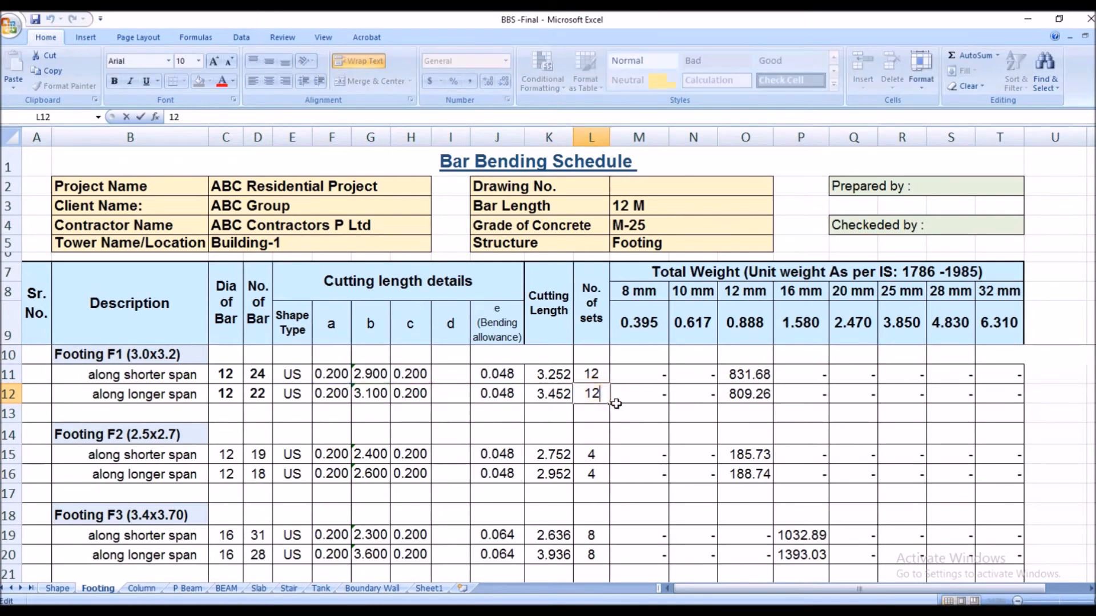
pyautogui.press('Escape')
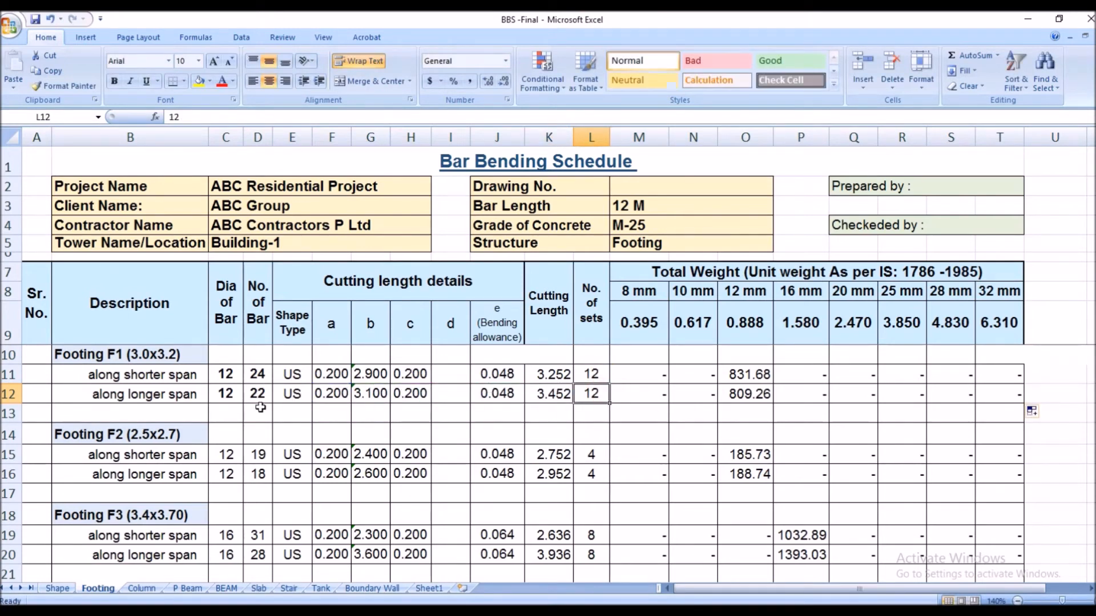
pyautogui.click(741, 398)
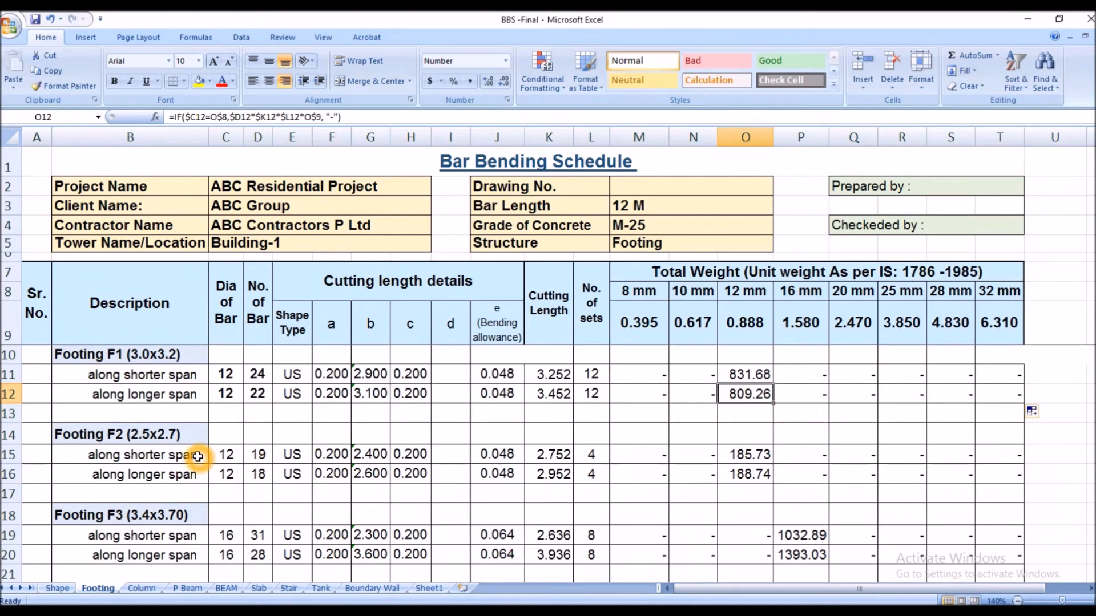
# Switch to b2.pdf and find the Detail of Footing table for footing F2.
pyautogui.click(113, 441)
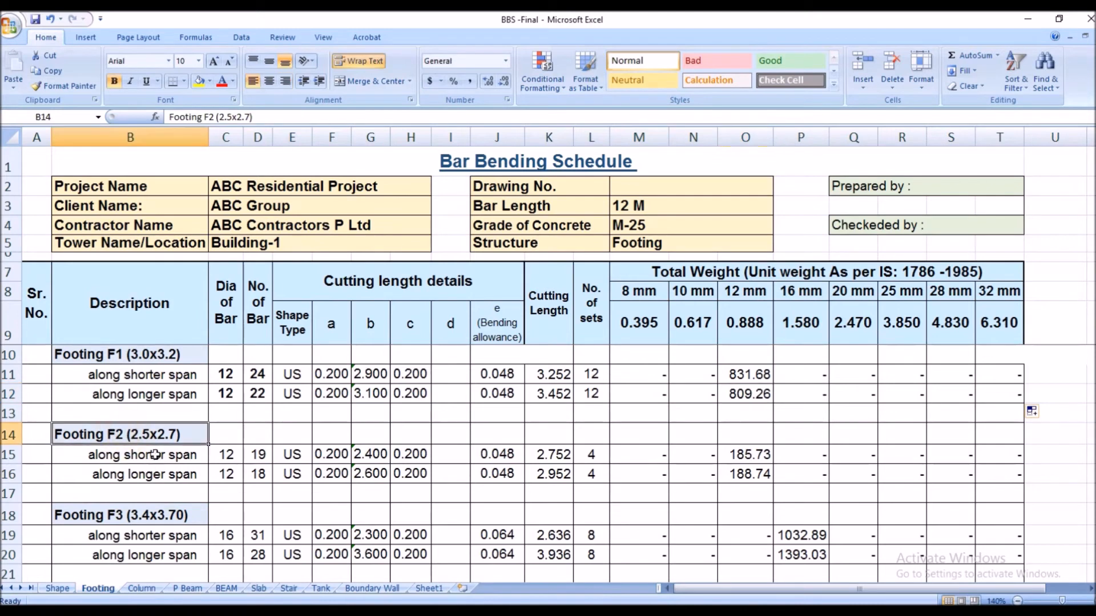
pyautogui.click(186, 441)
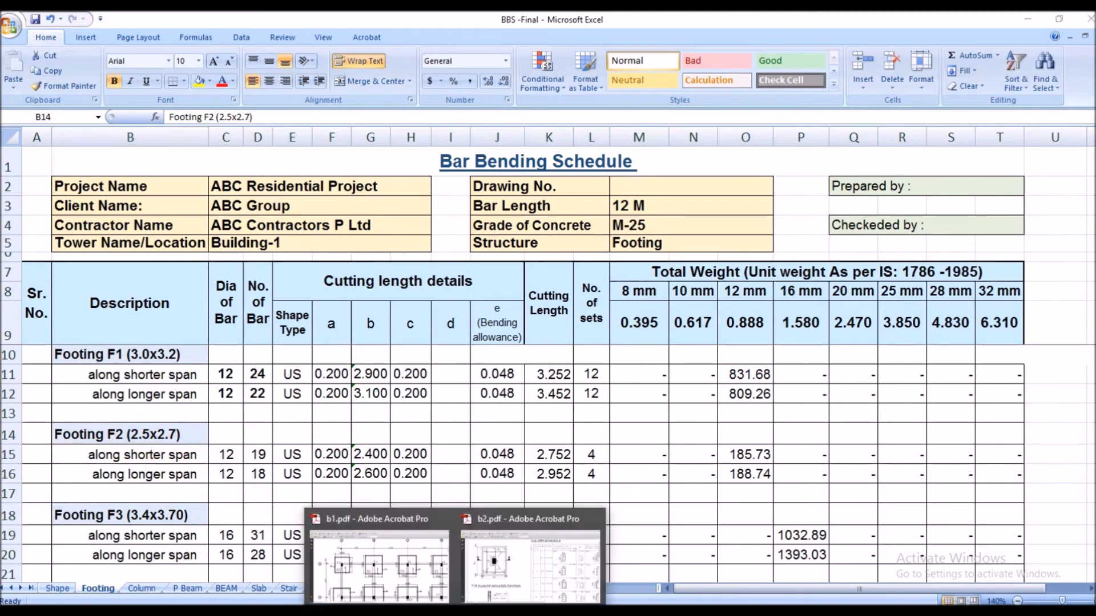
pyautogui.click(529, 576)
pyautogui.click(611, 410)
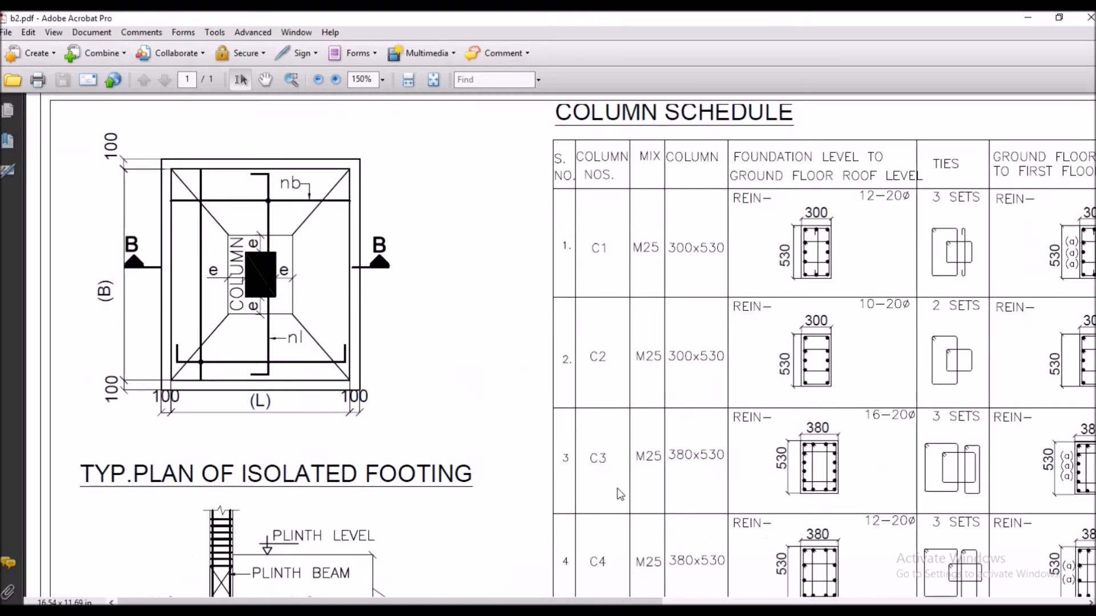
pyautogui.scroll(-5, 593, 482)
pyautogui.scroll(-5, 573, 479)
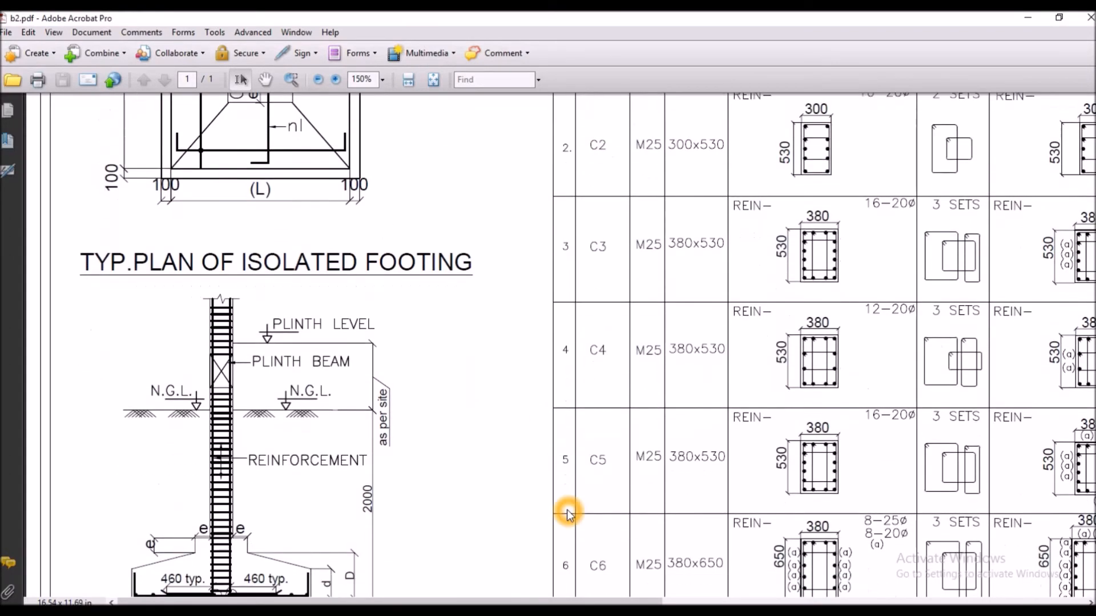
pyautogui.moveTo(499, 600); pyautogui.dragTo(625, 601)
pyautogui.scroll(-6, 636, 526)
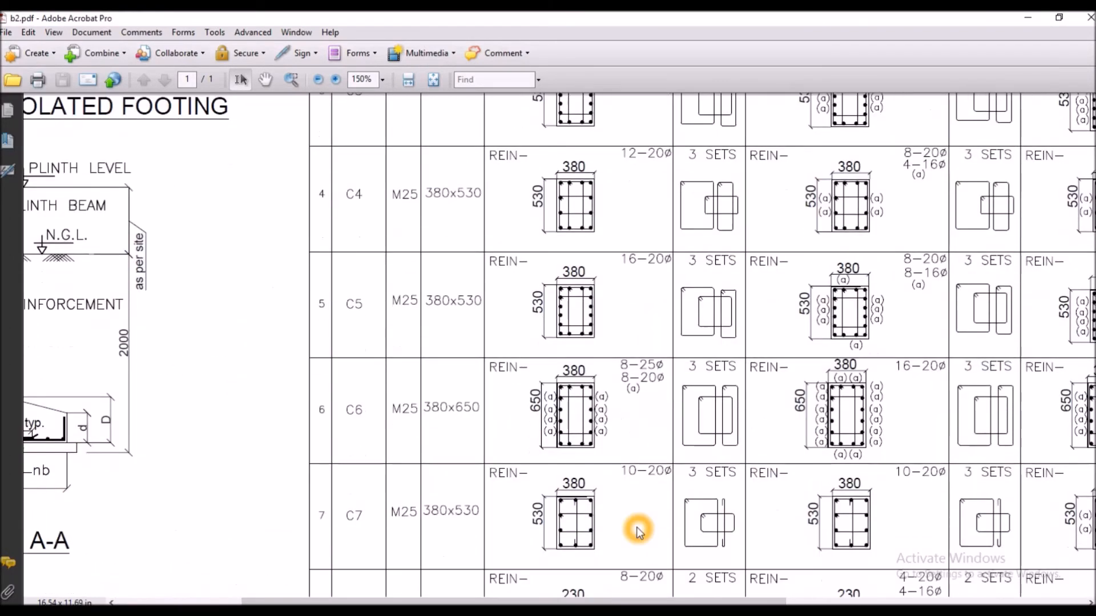
pyautogui.scroll(-10, 559, 345)
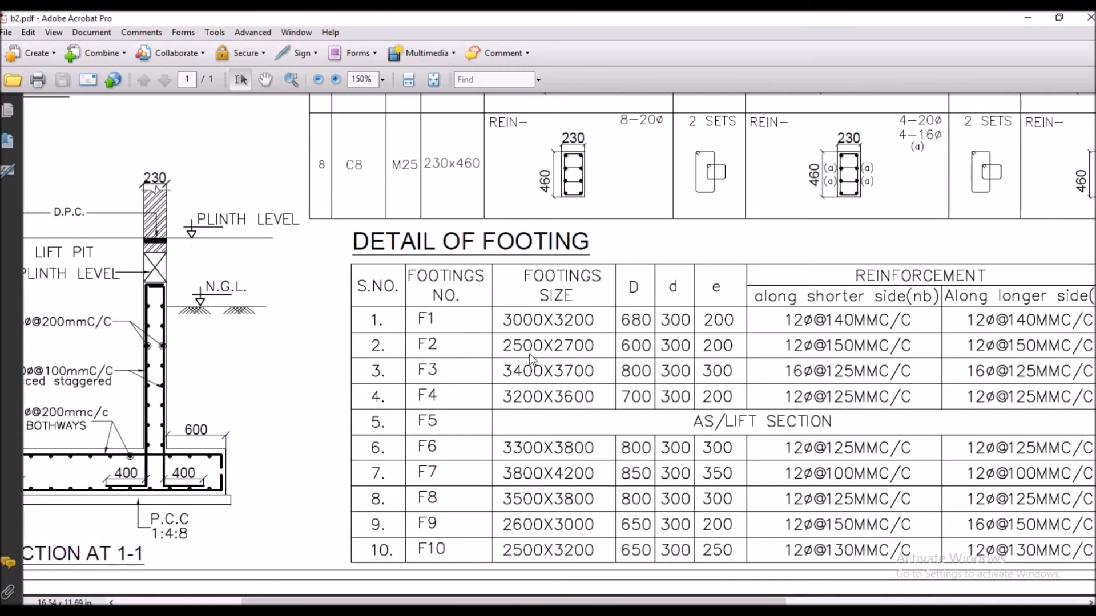
# Check F2's size and its reinforcement along the shorter and longer sides in the Detail of Footing table.
pyautogui.click(603, 368)
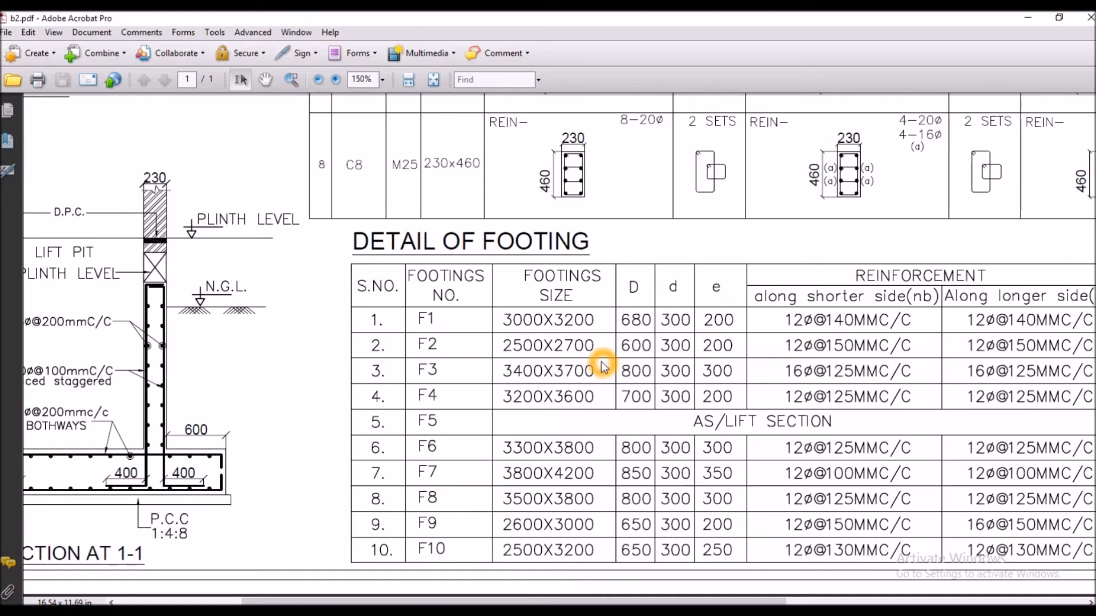
pyautogui.click(683, 356)
pyautogui.click(817, 354)
pyautogui.click(818, 361)
pyautogui.click(810, 354)
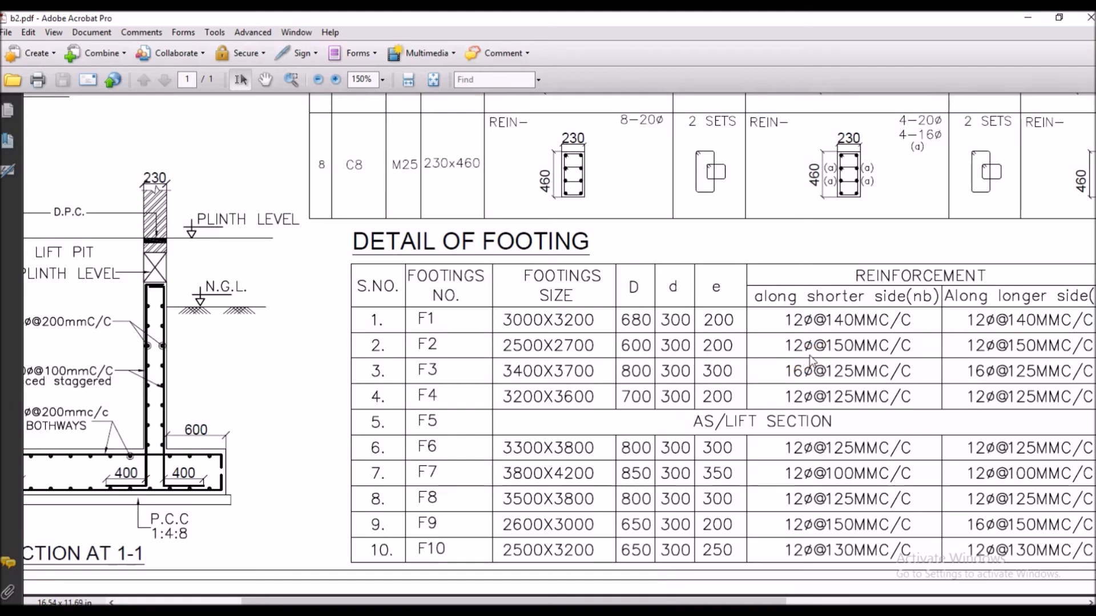
pyautogui.click(877, 356)
pyautogui.click(915, 355)
pyautogui.click(457, 377)
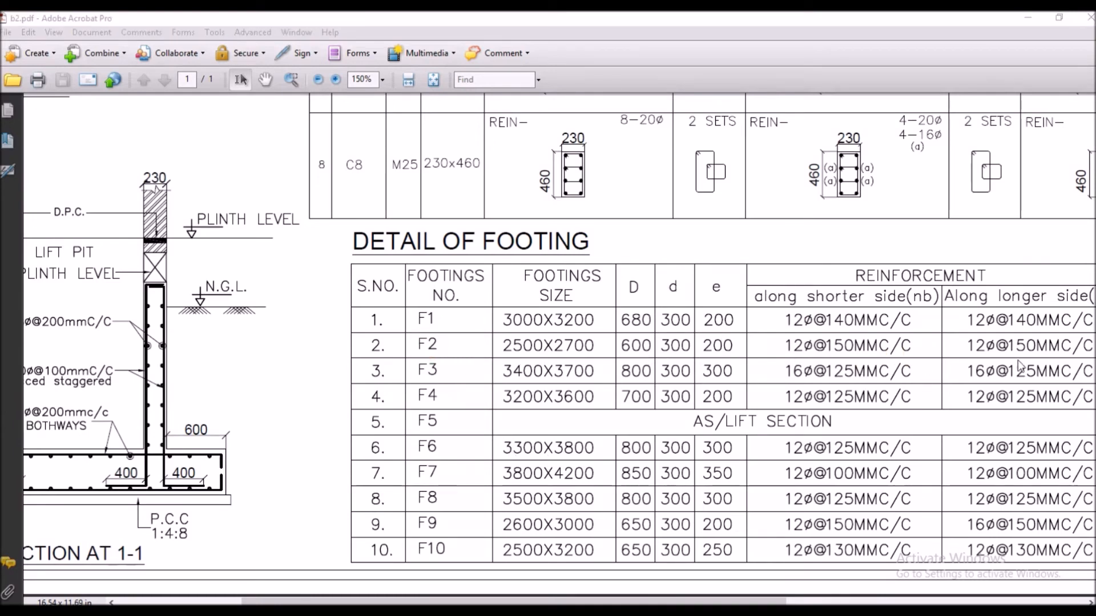
# Return to the BBS -Final workbook and review the bar diameter and number-of-bars formulas of footing F2.
pyautogui.click(463, 611)
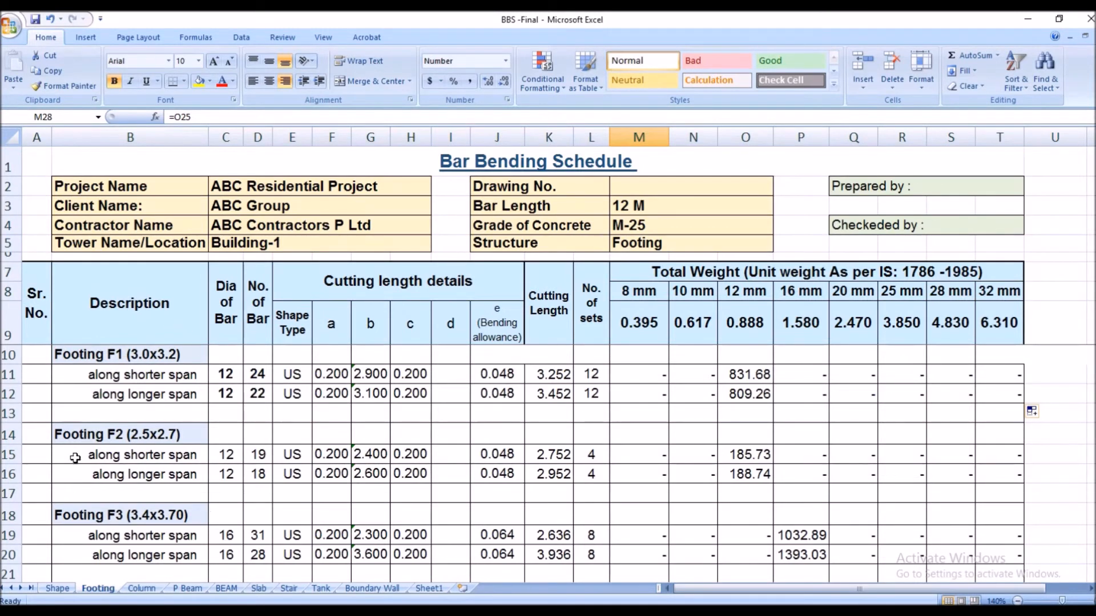
pyautogui.click(85, 436)
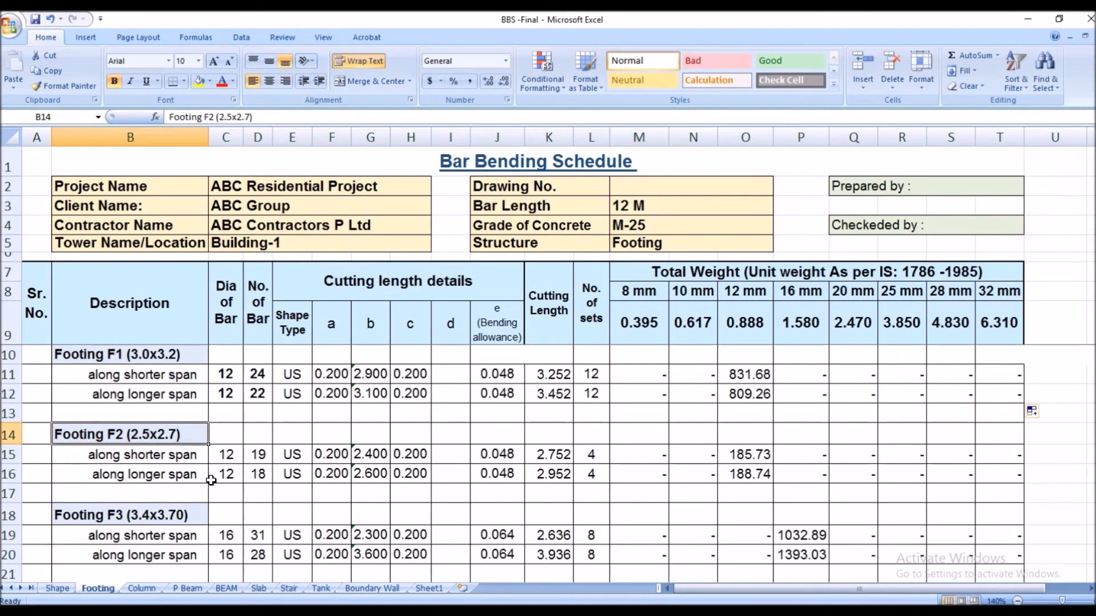
pyautogui.click(228, 454)
pyautogui.click(251, 473)
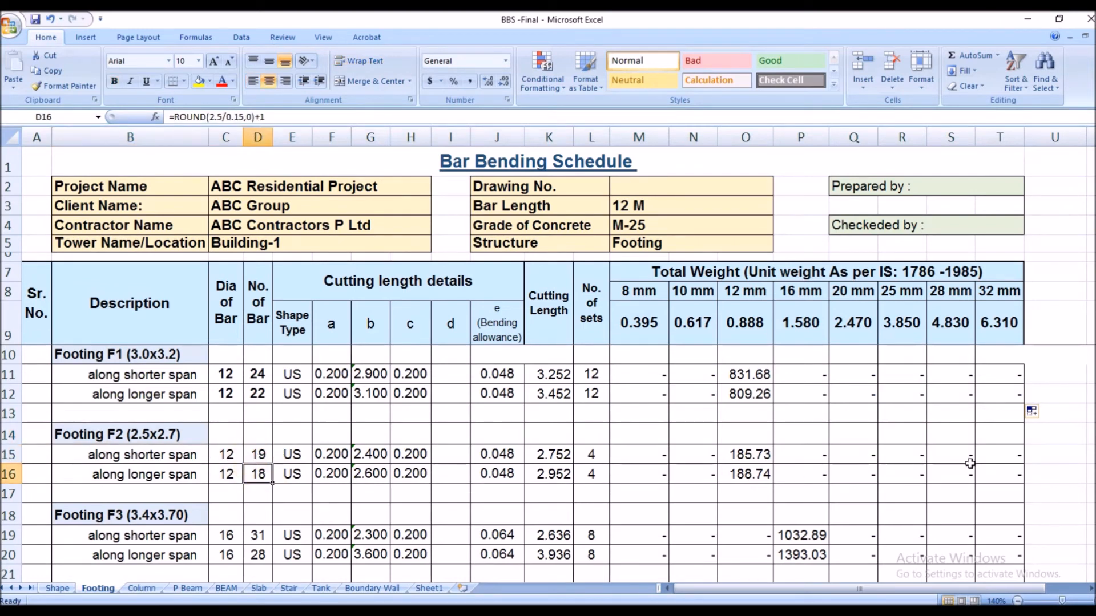
pyautogui.click(262, 455)
pyautogui.doubleClick(262, 454)
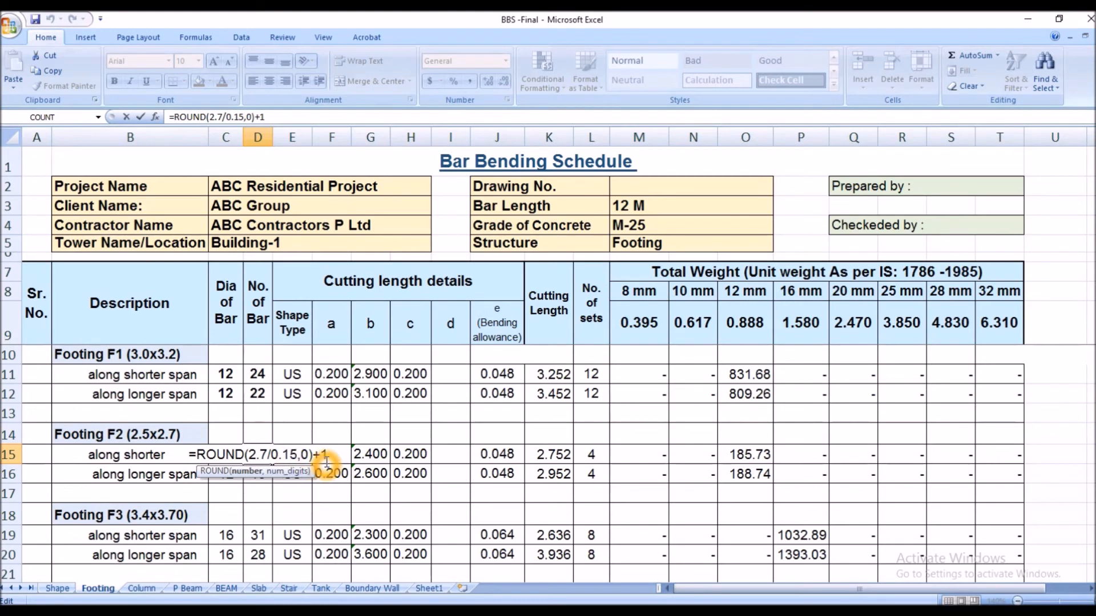
pyautogui.press('Tab')
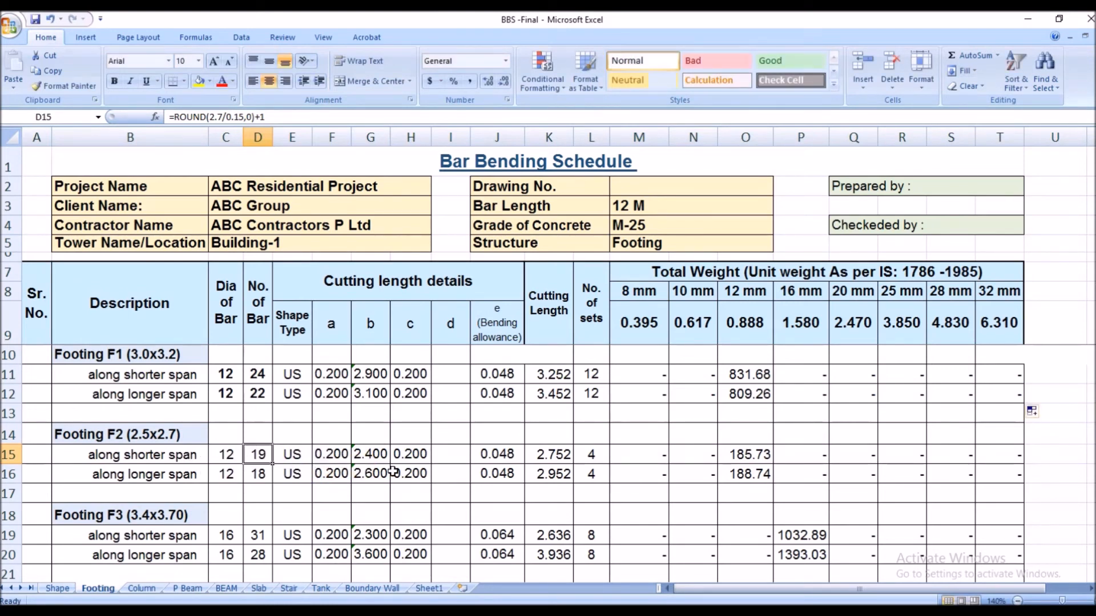
# Review the formulas for lengths a, b and c of F2's shorter-span bar.
pyautogui.click(339, 457)
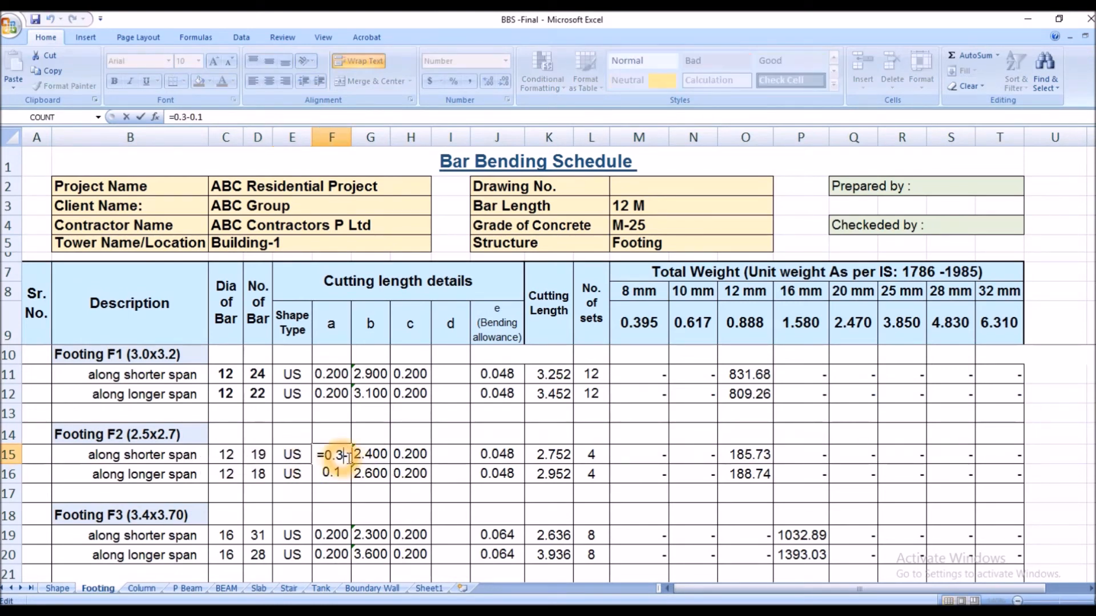
pyautogui.click(372, 456)
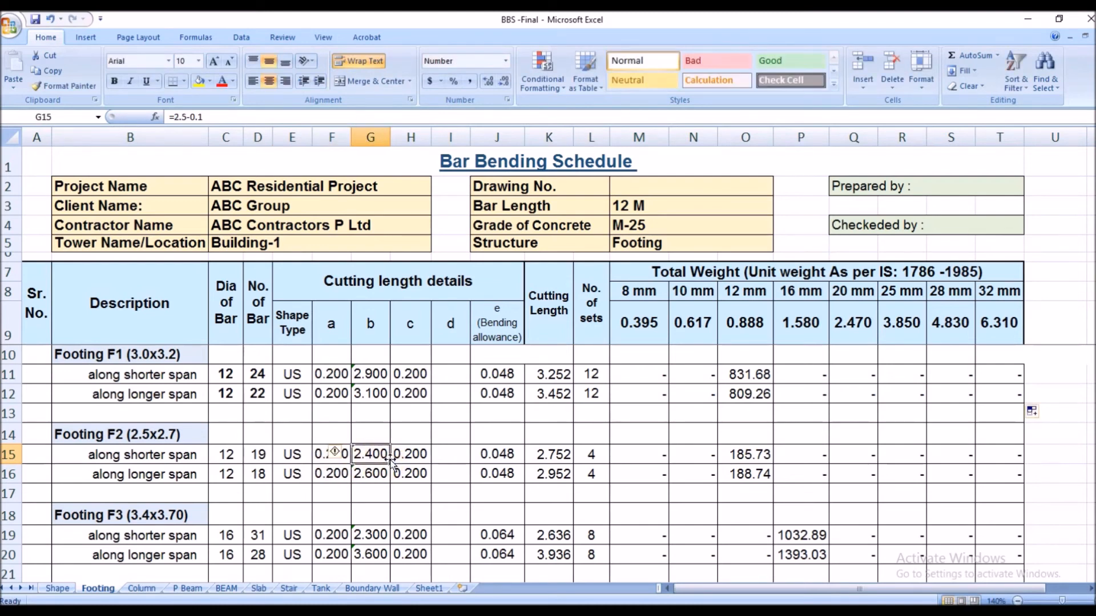
pyautogui.click(317, 455)
pyautogui.click(371, 458)
pyautogui.click(419, 453)
pyautogui.click(329, 458)
pyautogui.click(374, 459)
pyautogui.click(408, 452)
pyautogui.click(412, 473)
pyautogui.click(409, 451)
# Examine the bending allowance and cutting-length formulas of F2's shorter-span bar.
pyautogui.click(497, 455)
pyautogui.doubleClick(510, 455)
pyautogui.press('Escape')
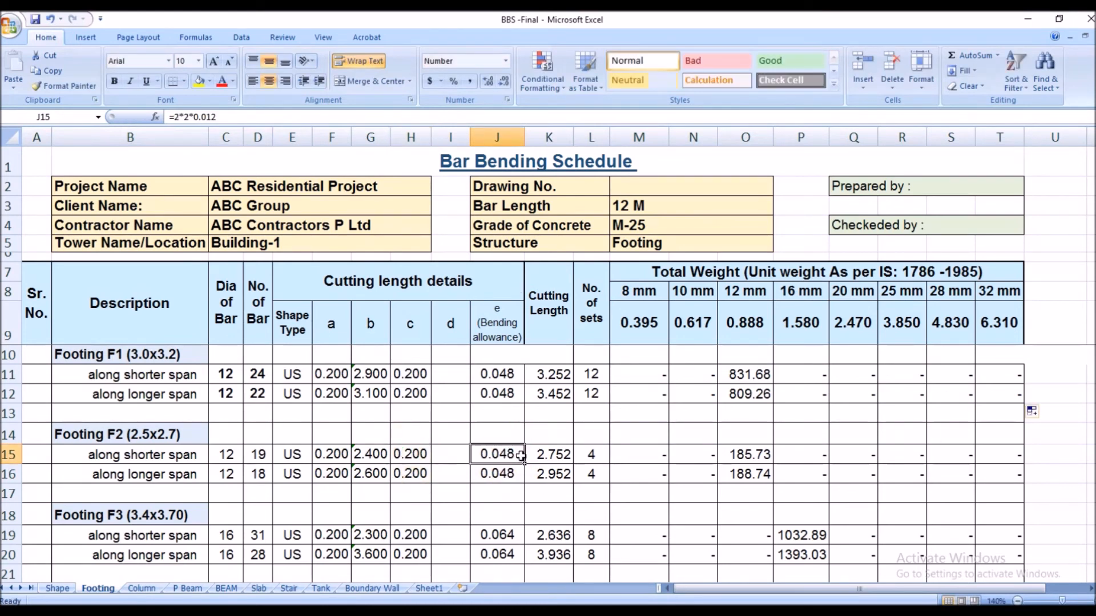
pyautogui.click(555, 457)
pyautogui.doubleClick(555, 457)
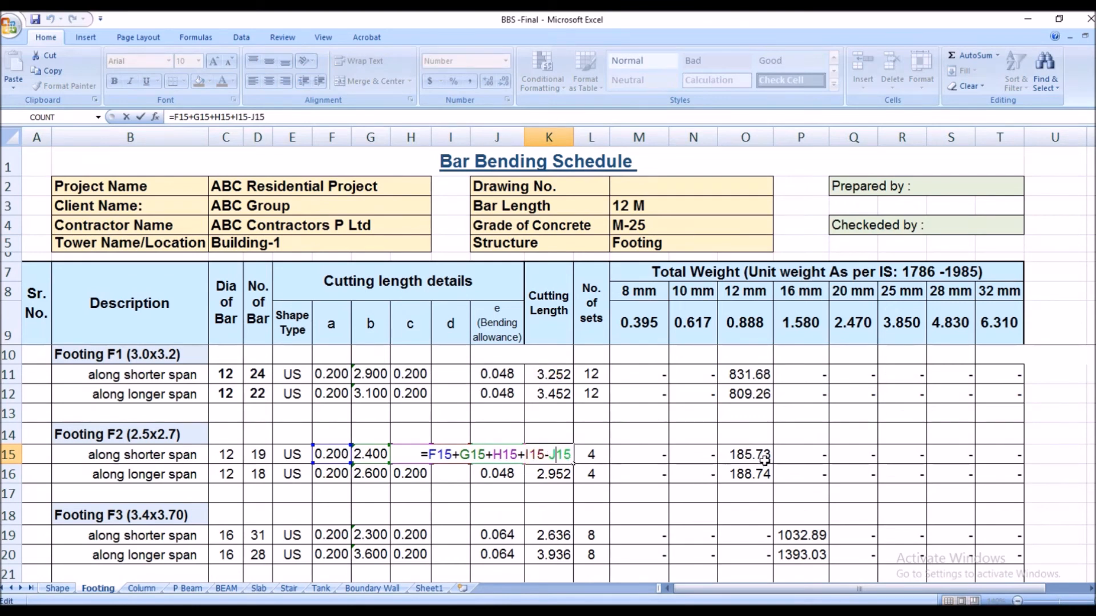
pyautogui.press('Escape')
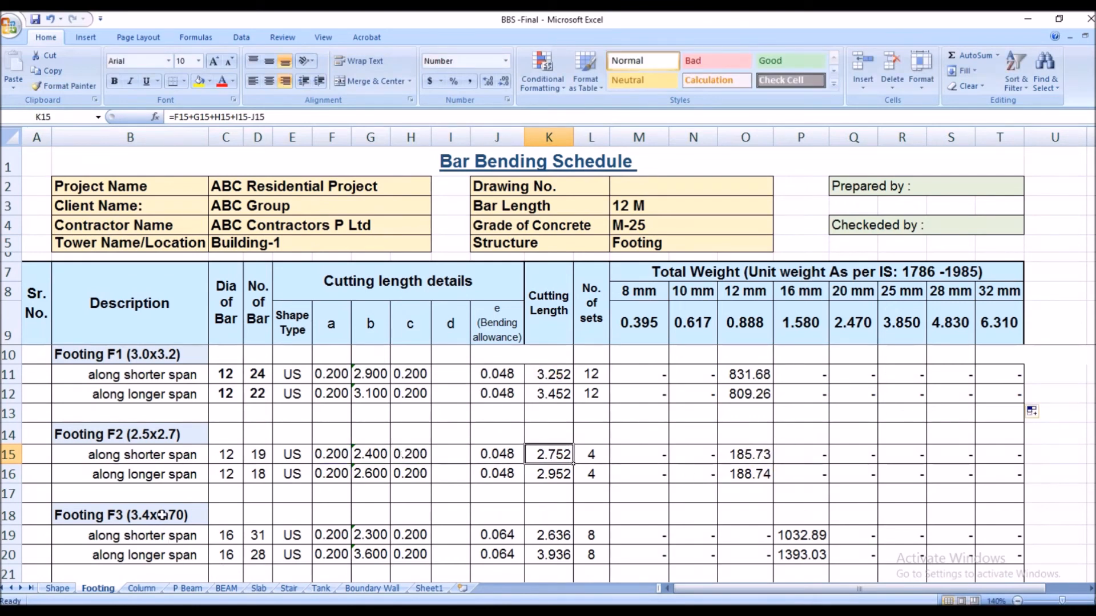
# Check footing F3's reinforcement in the b2.pdf footing table and return to the F3 heading on the Footing sheet.
pyautogui.scroll(-1, 246, 480)
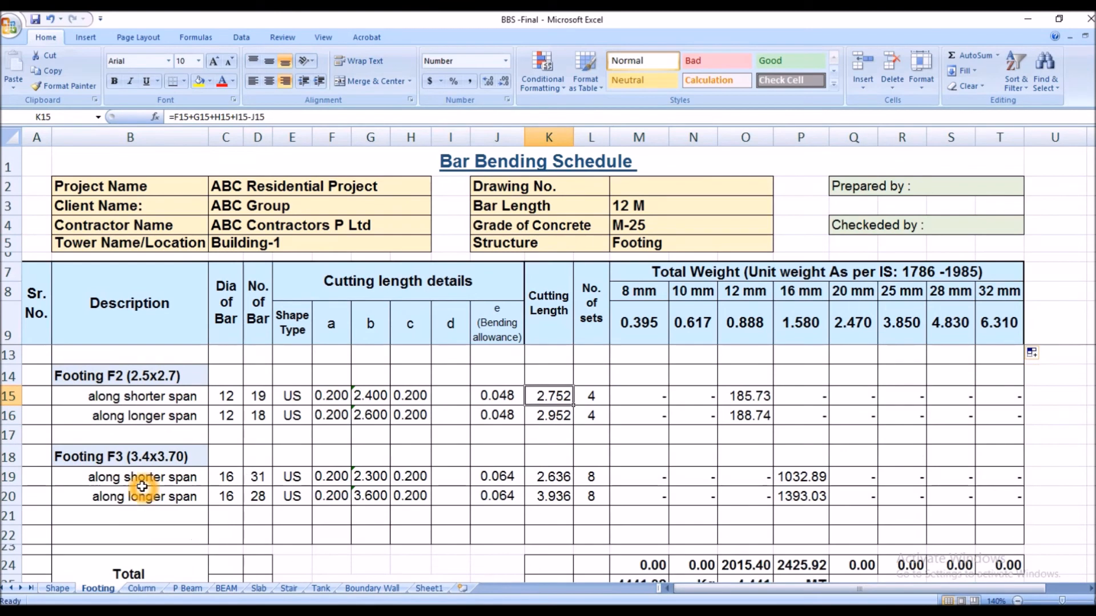
pyautogui.click(251, 535)
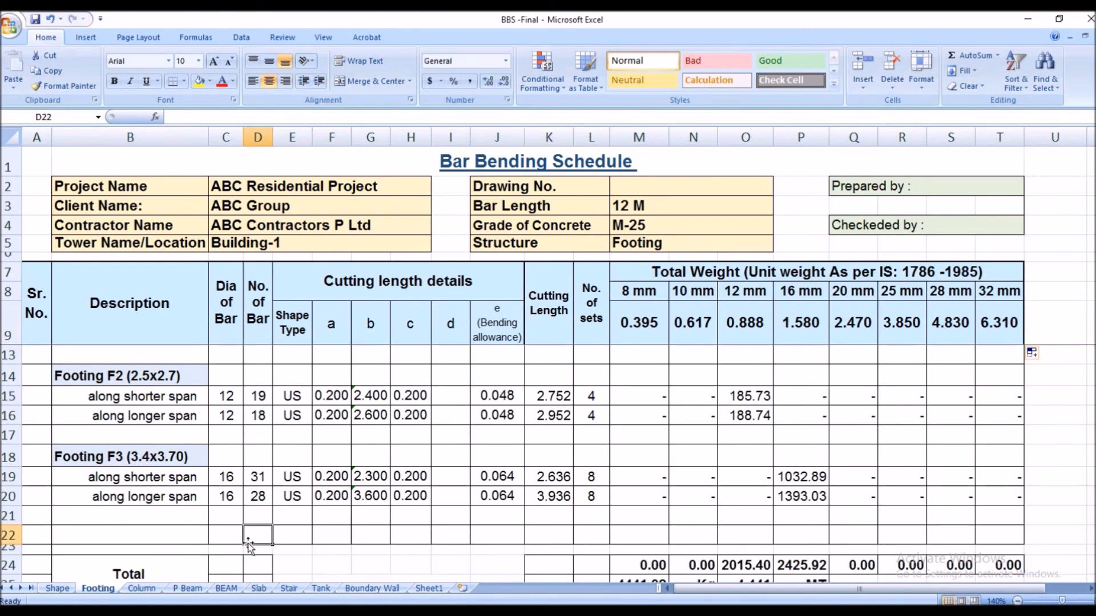
pyautogui.click(519, 579)
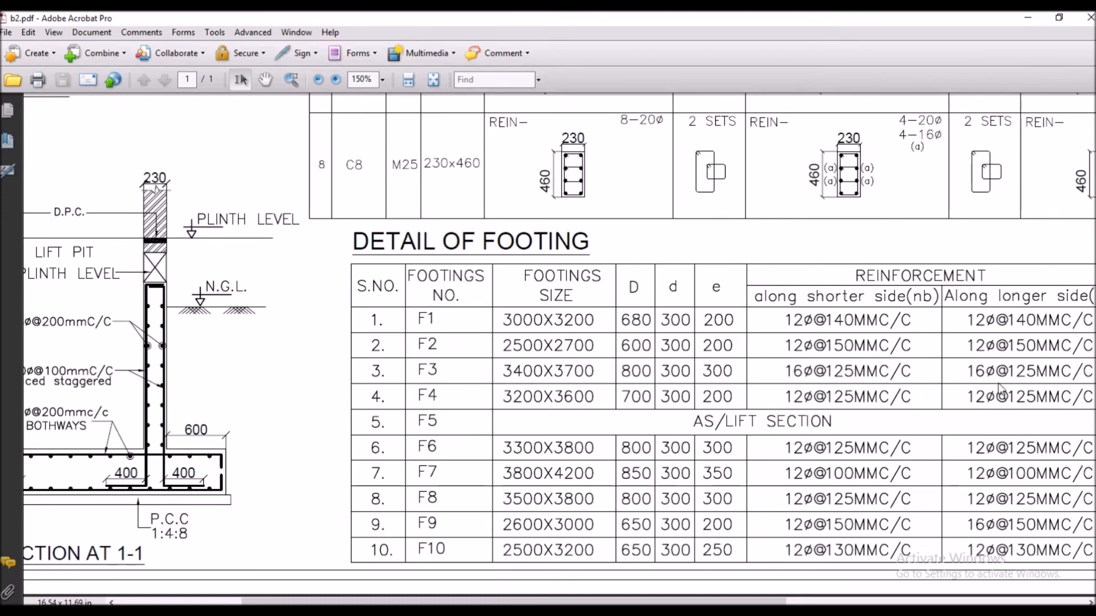
pyautogui.click(454, 611)
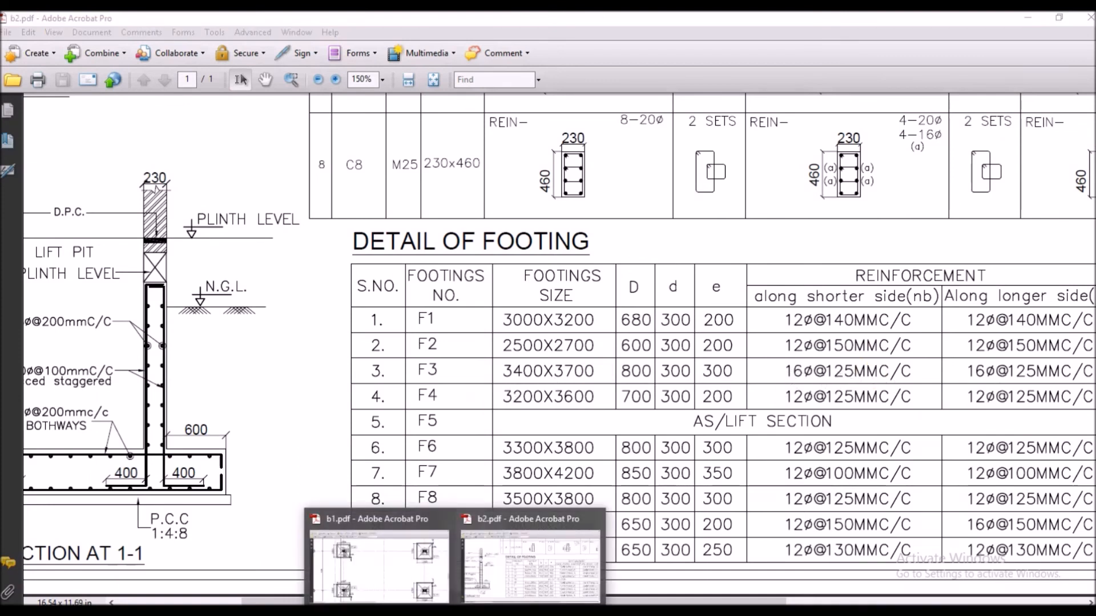
pyautogui.click(420, 612)
pyautogui.click(150, 461)
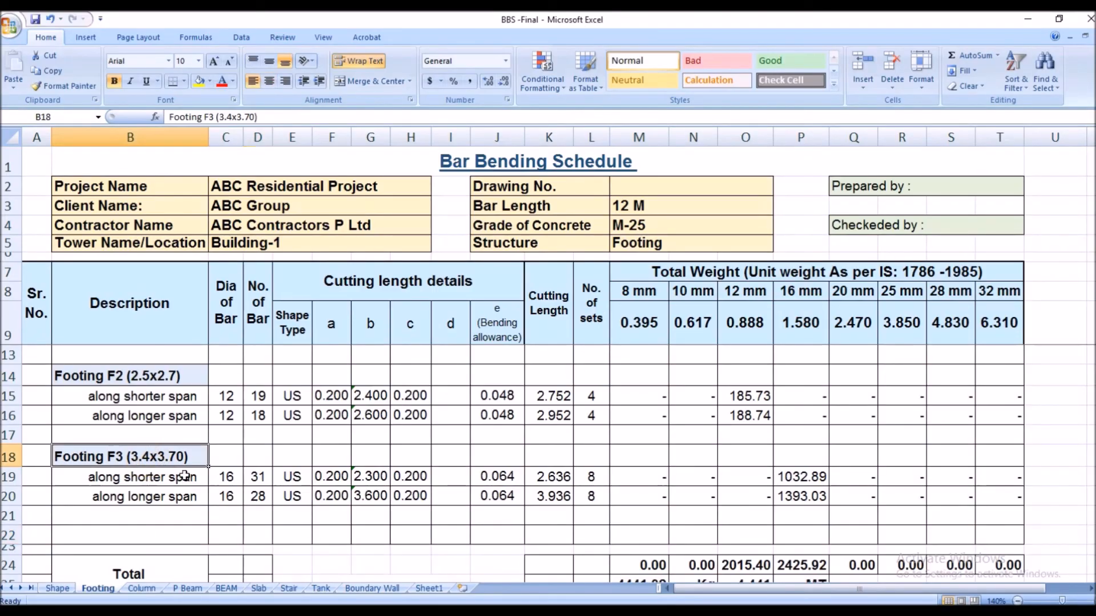
# Examine the number-of-bars formula and the bar diameter of F3's shorter-span bar.
pyautogui.click(268, 477)
pyautogui.doubleClick(266, 477)
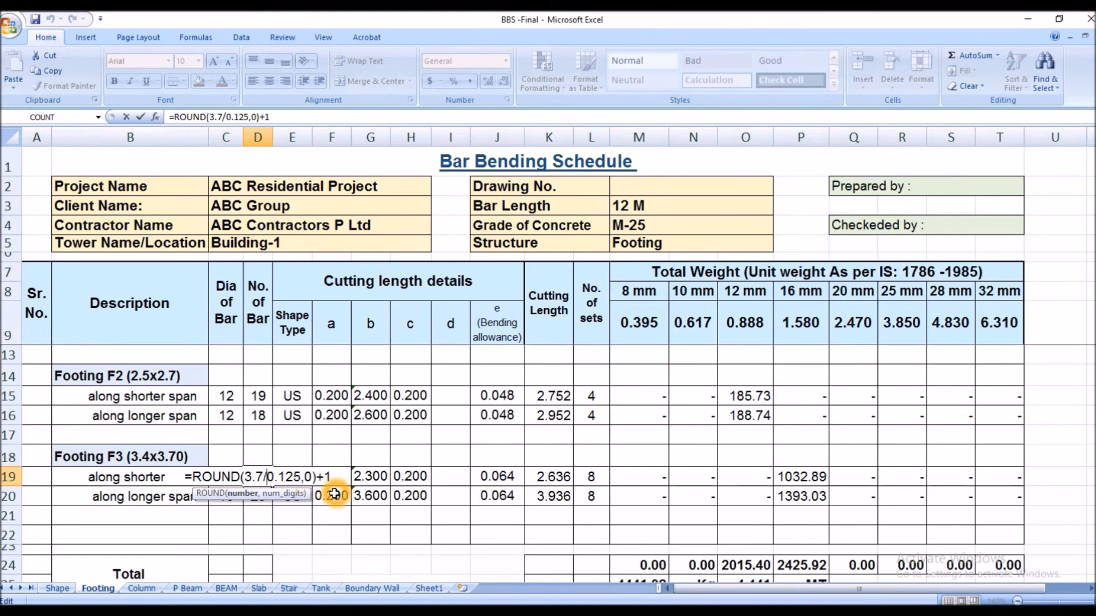
pyautogui.press('Escape')
pyautogui.click(231, 479)
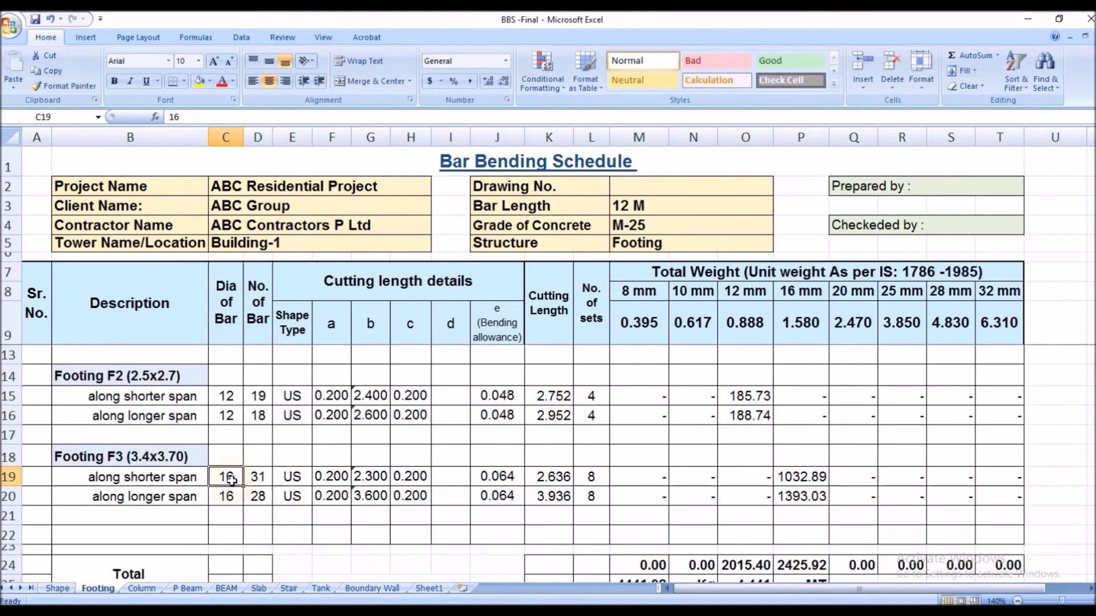
# Examine the bending allowance and 16 mm weight formulas of F3's shorter-span bar.
pyautogui.click(495, 479)
pyautogui.doubleClick(502, 483)
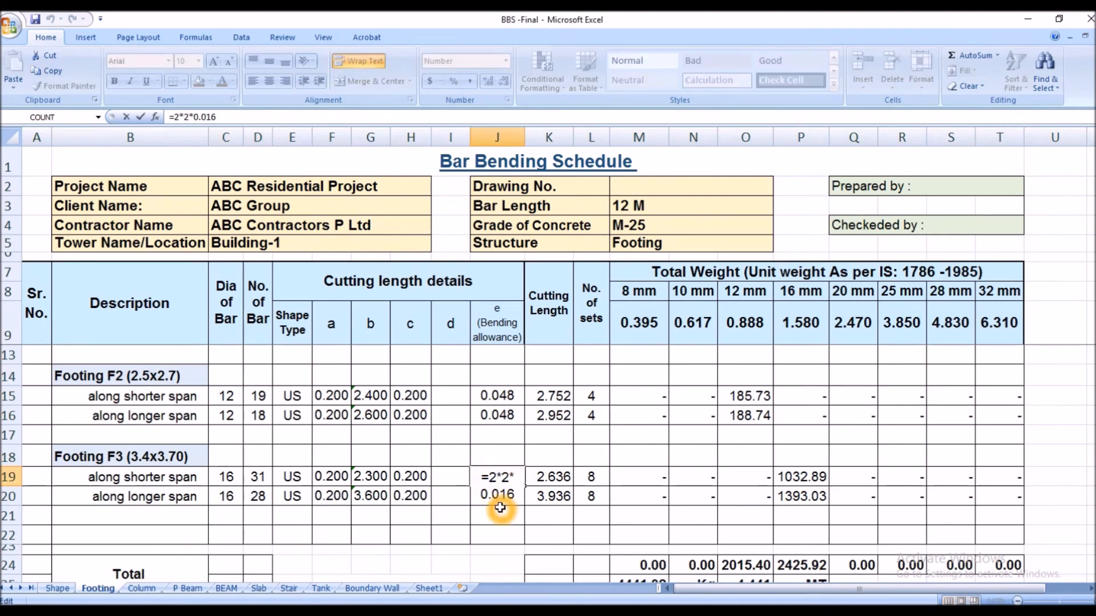
pyautogui.hotkey('ctrl', 'Return')
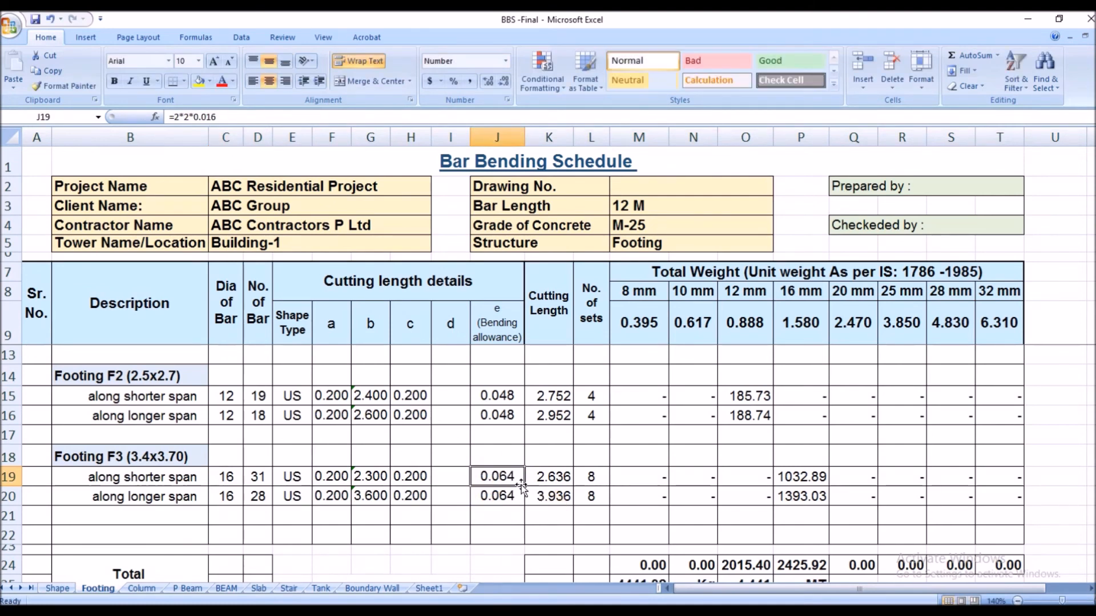
pyautogui.click(790, 483)
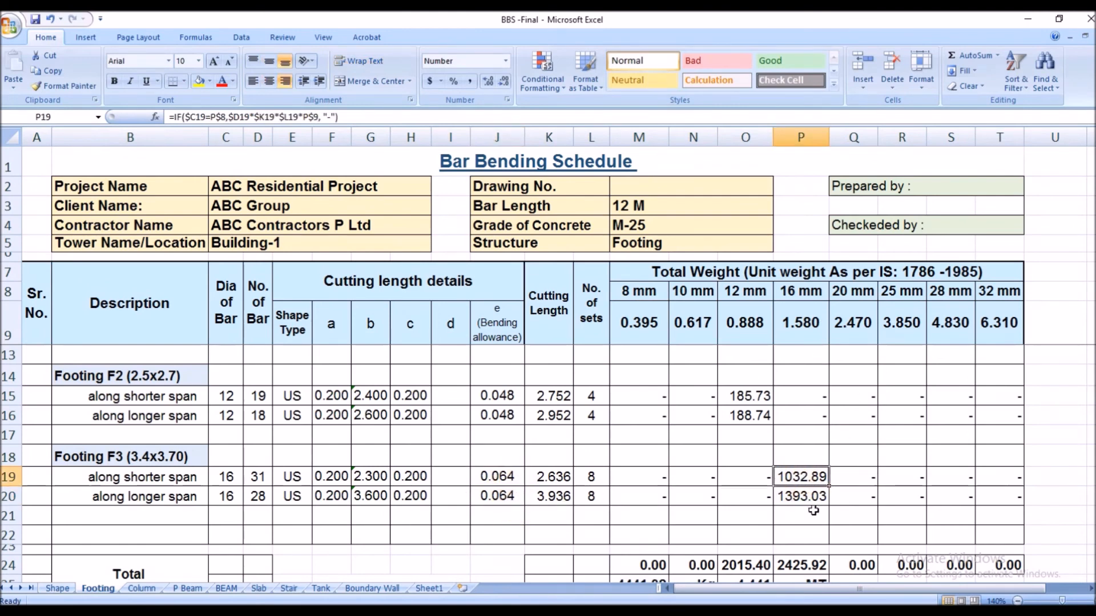
# Review the Total row's sum formulas for the 8 mm, 12 mm and 16 mm bar weights.
pyautogui.scroll(-4, 818, 523)
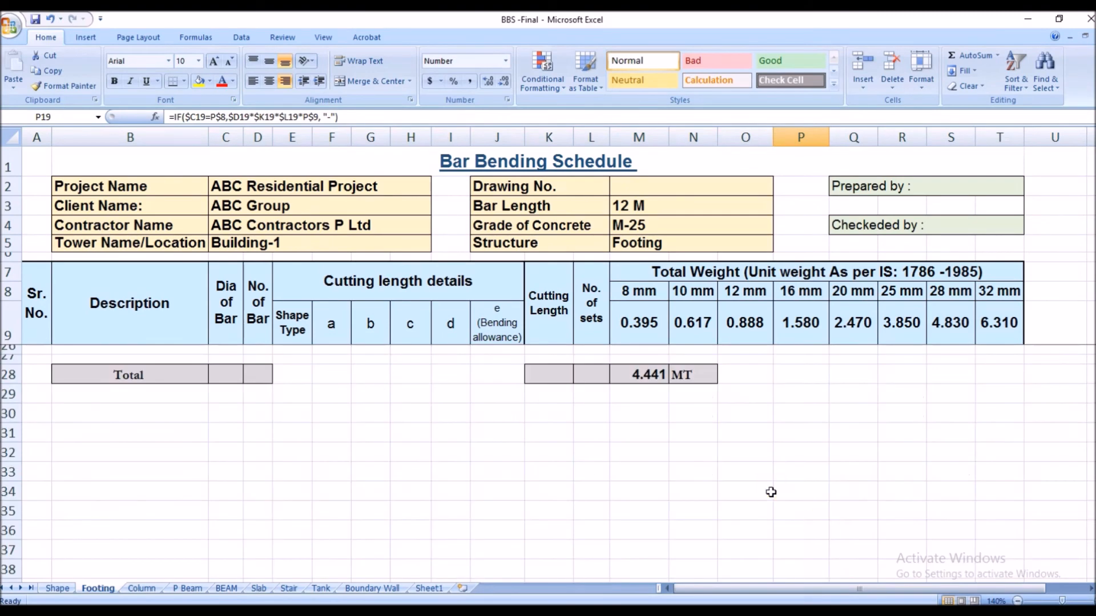
pyautogui.scroll(4, 770, 489)
pyautogui.scroll(-1, 647, 530)
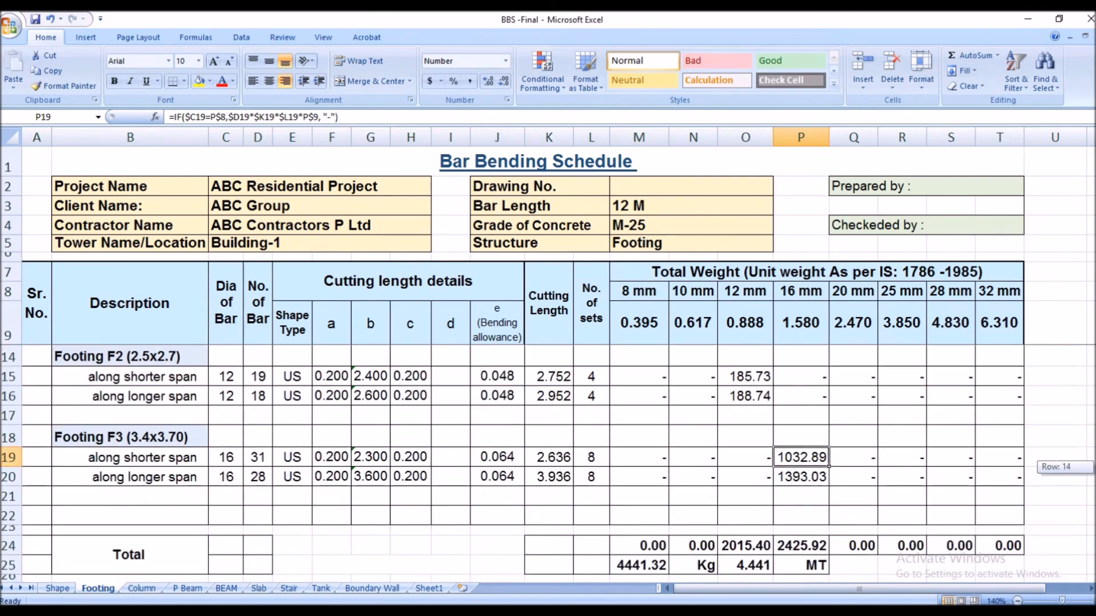
pyautogui.doubleClick(646, 530)
pyautogui.press('Escape')
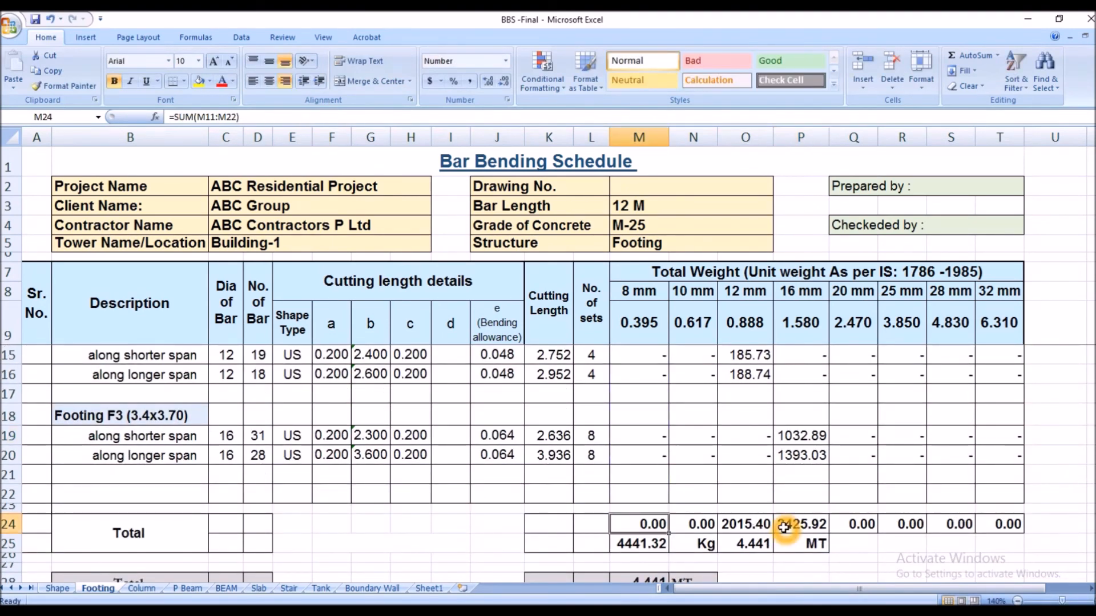
pyautogui.doubleClick(751, 527)
pyautogui.press('Escape')
pyautogui.doubleClick(808, 522)
pyautogui.press('Escape')
# Check the formula summing all diameter totals in kg and the one converting that sum to MT.
pyautogui.moveTo(639, 525); pyautogui.dragTo(996, 525)
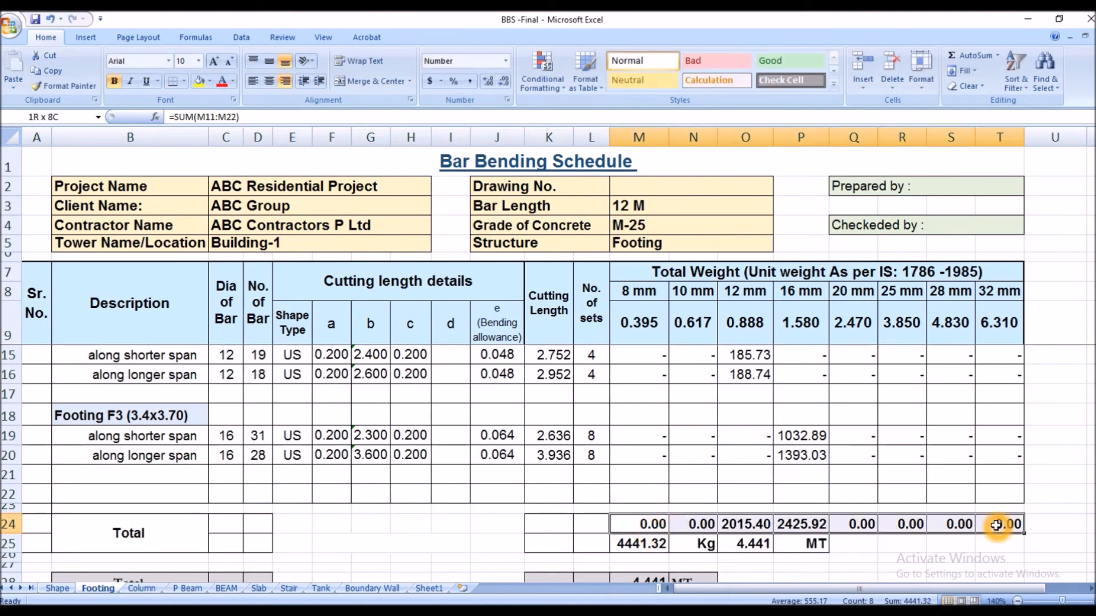
pyautogui.click(639, 545)
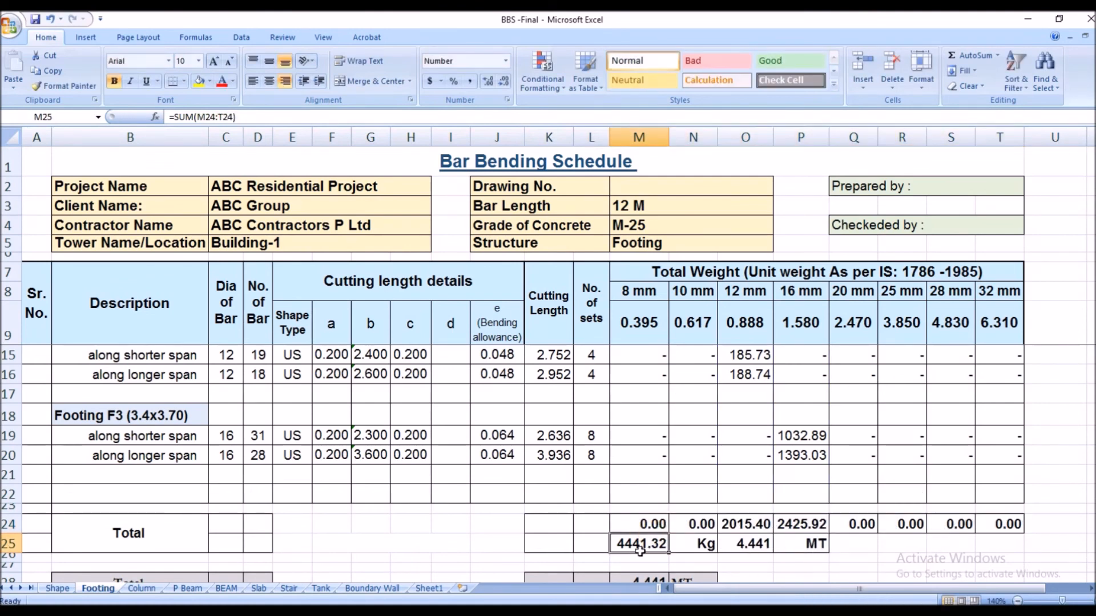
pyautogui.doubleClick(749, 546)
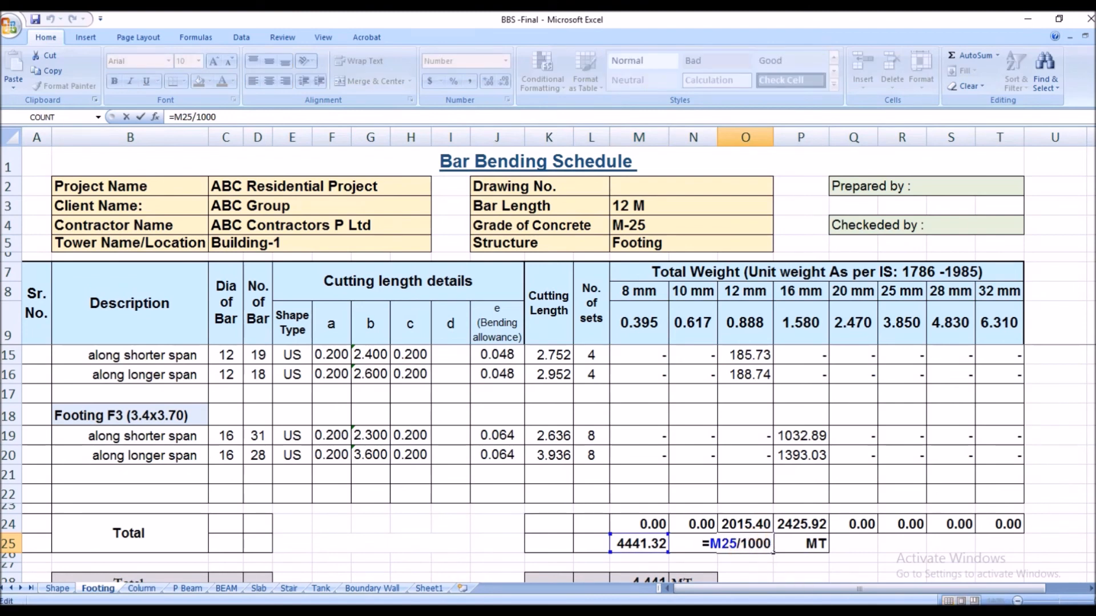
# Check the formula in M28 of the final Total row, which links to the MT weight in O25.
pyautogui.press('Escape')
pyautogui.scroll(-1, 1021, 551)
pyautogui.click(662, 565)
pyautogui.write('=O25')
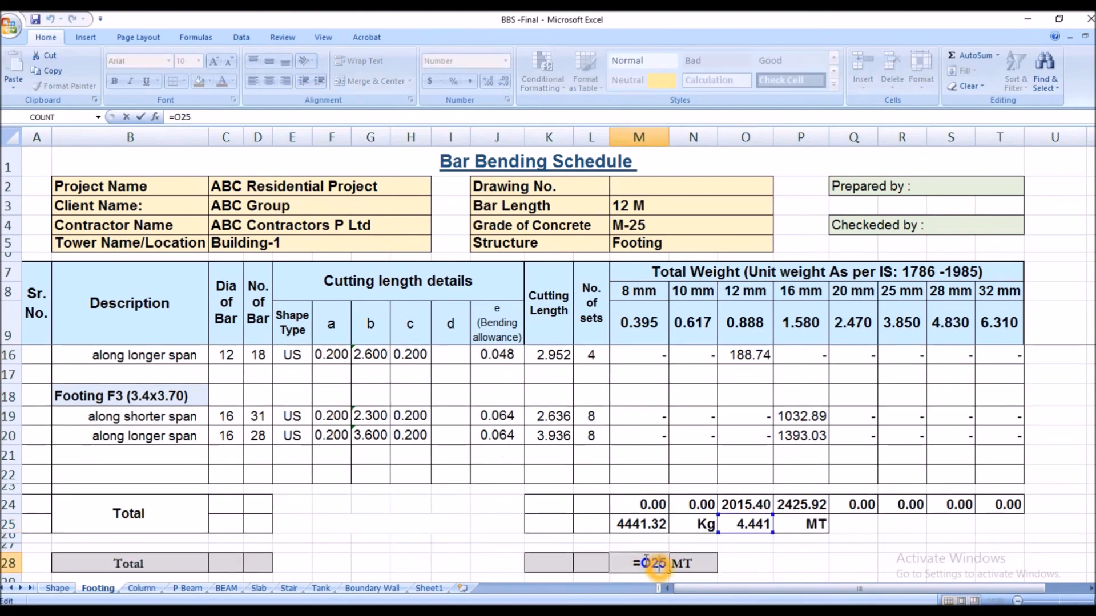
pyautogui.hotkey('ctrl', 'Return')
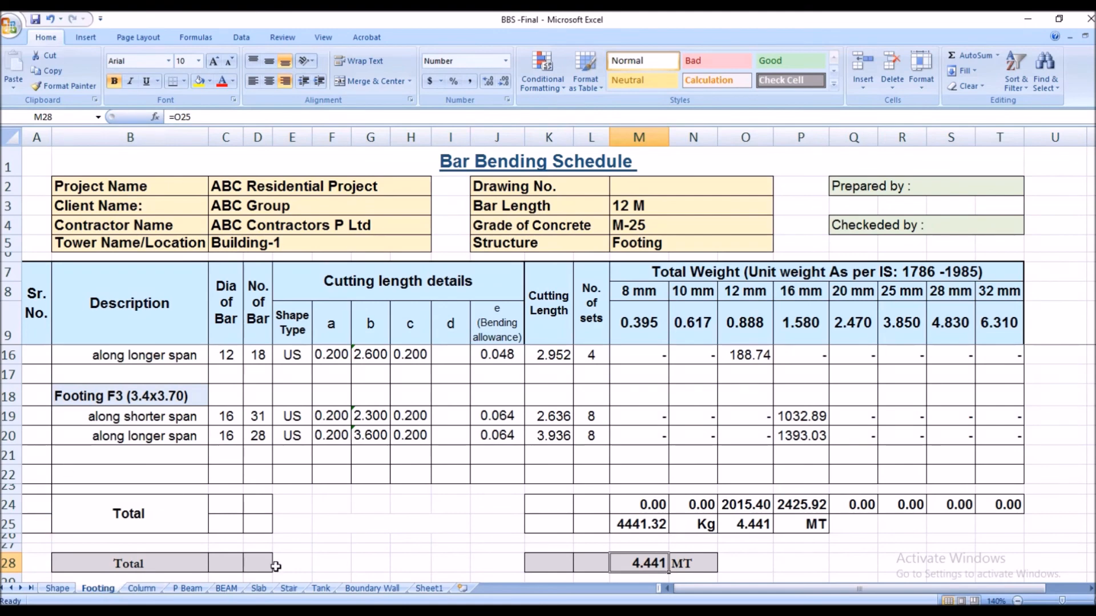
# Review the whole footing schedule from the Footing F1 rows through F2 and F3 to the final Total row.
pyautogui.scroll(2, 390, 531)
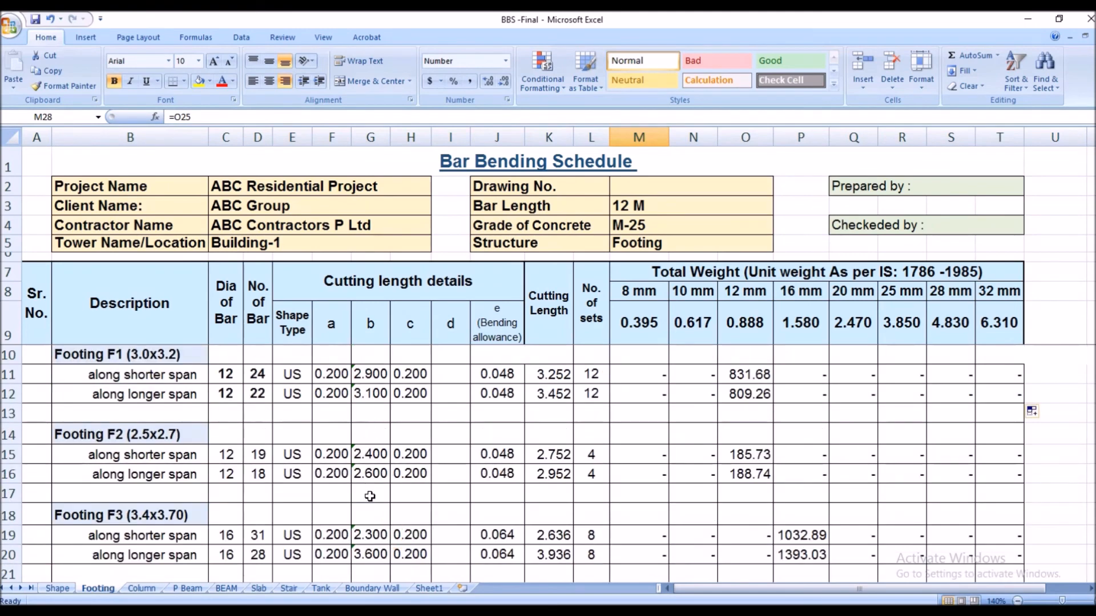
pyautogui.scroll(-5, 374, 518)
pyautogui.scroll(5, 372, 518)
pyautogui.scroll(-3, 548, 461)
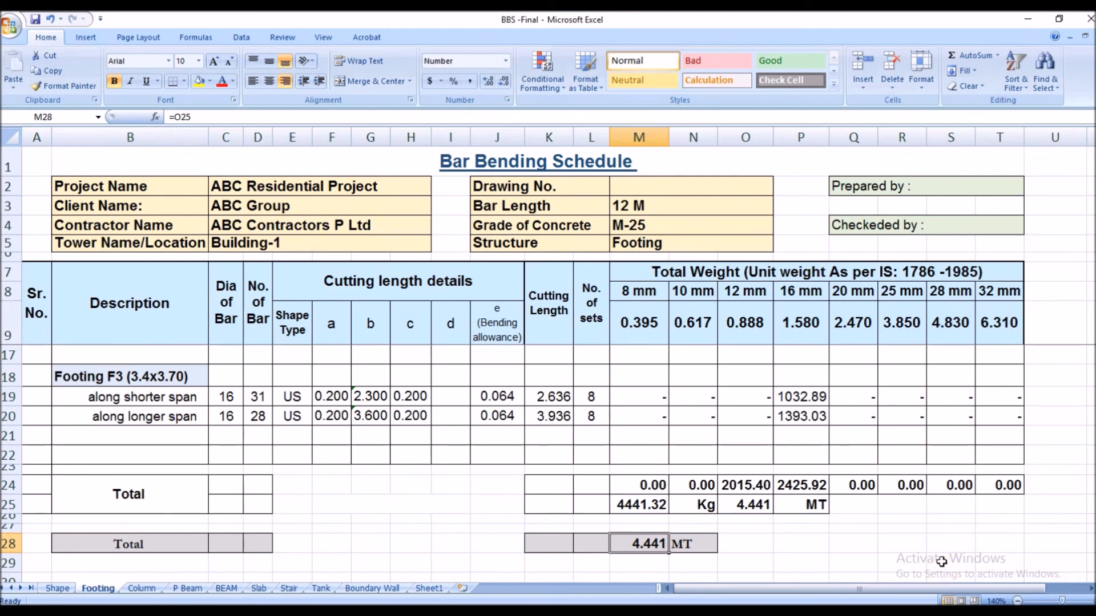
pyautogui.click(853, 563)
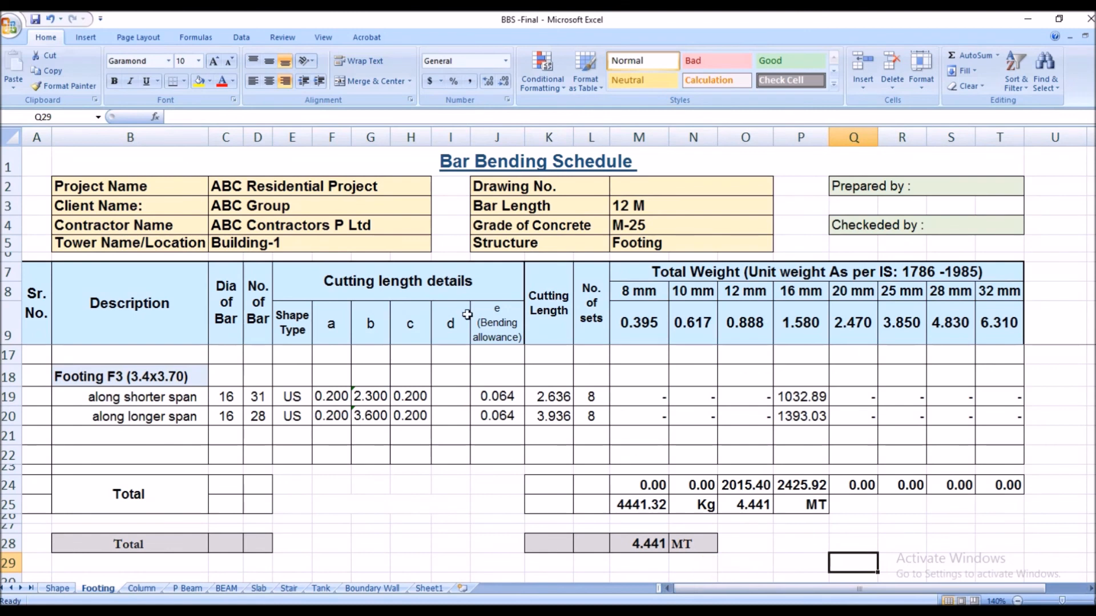
pyautogui.scroll(3, 554, 300)
pyautogui.moveTo(455, 612)
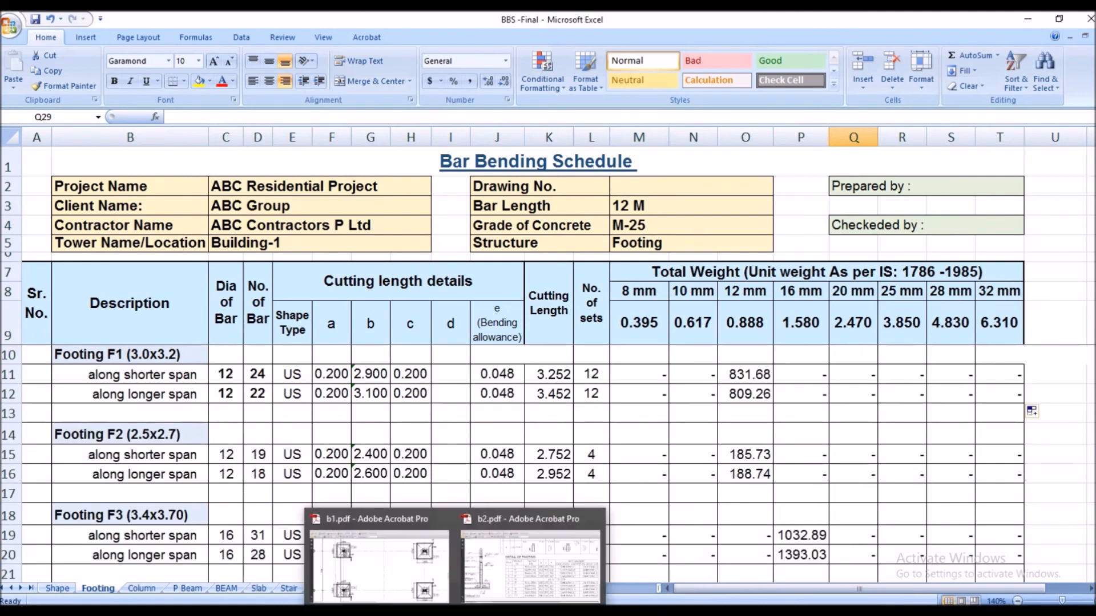
pyautogui.click(1077, 442)
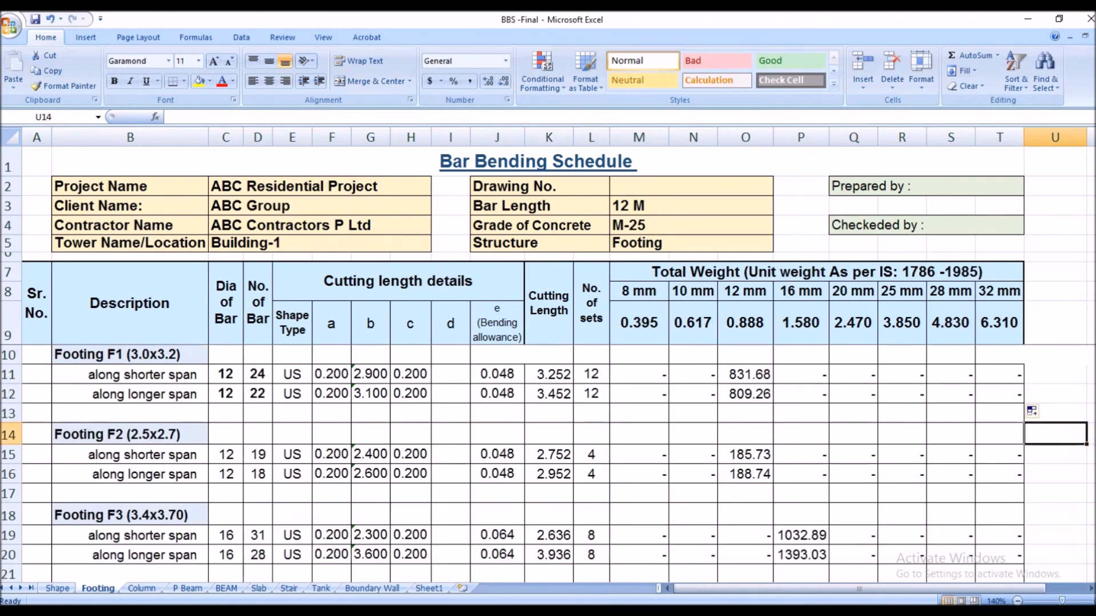
pyautogui.scroll(-2, 1077, 443)
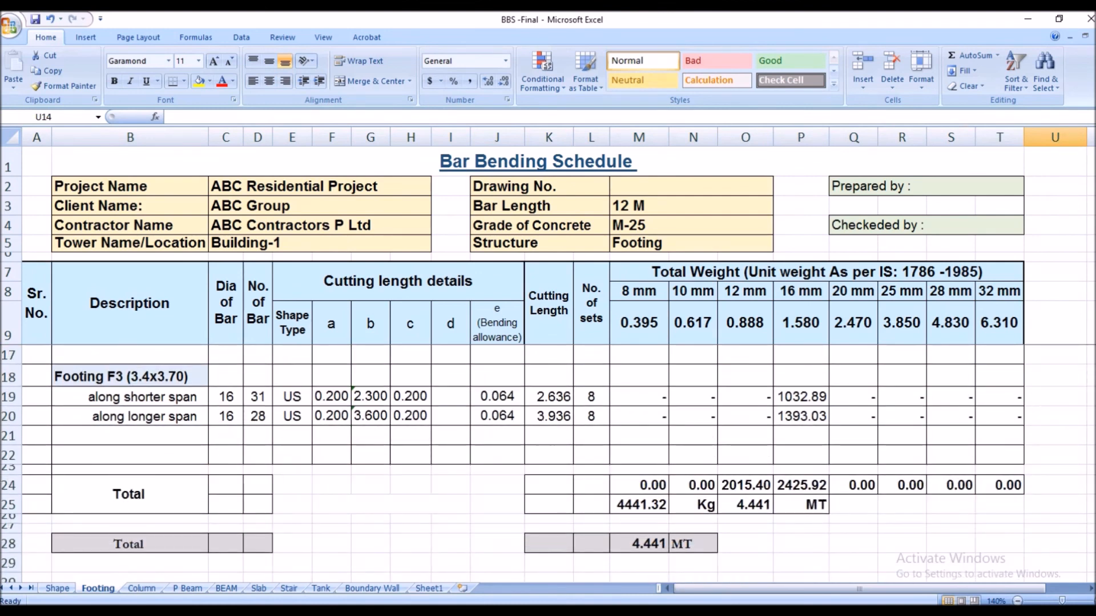
pyautogui.scroll(2, 991, 590)
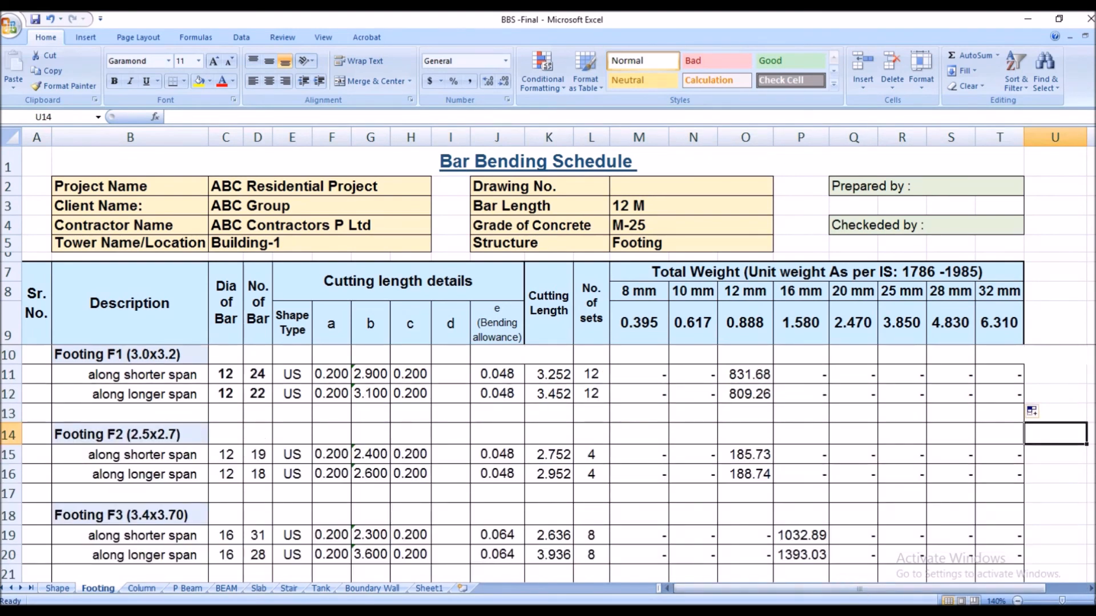
pyautogui.click(997, 612)
pyautogui.rightClick(992, 598)
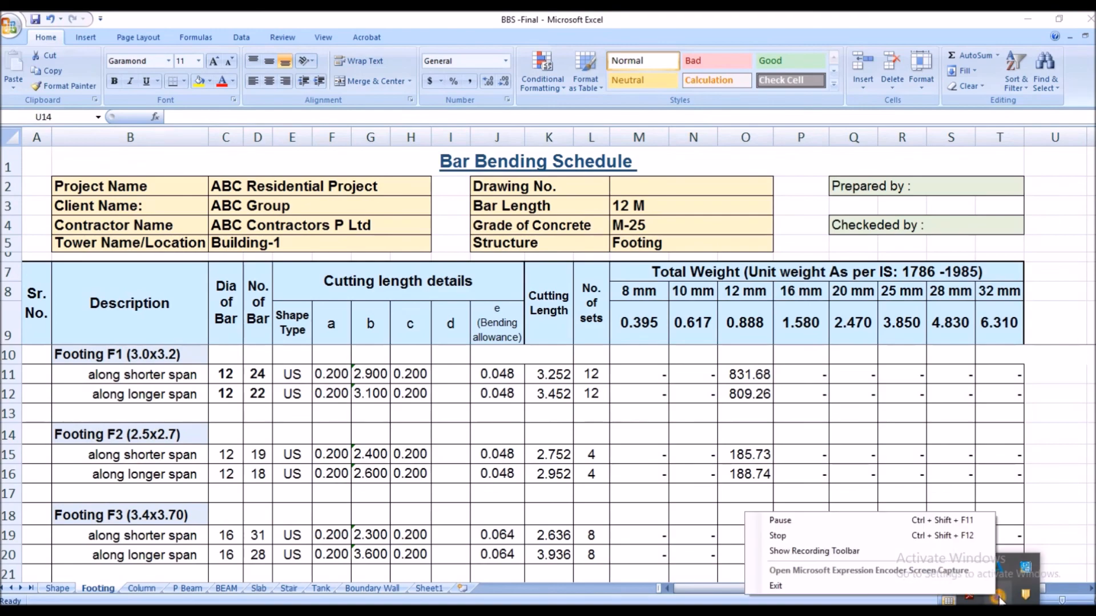
pyautogui.click(813, 539)
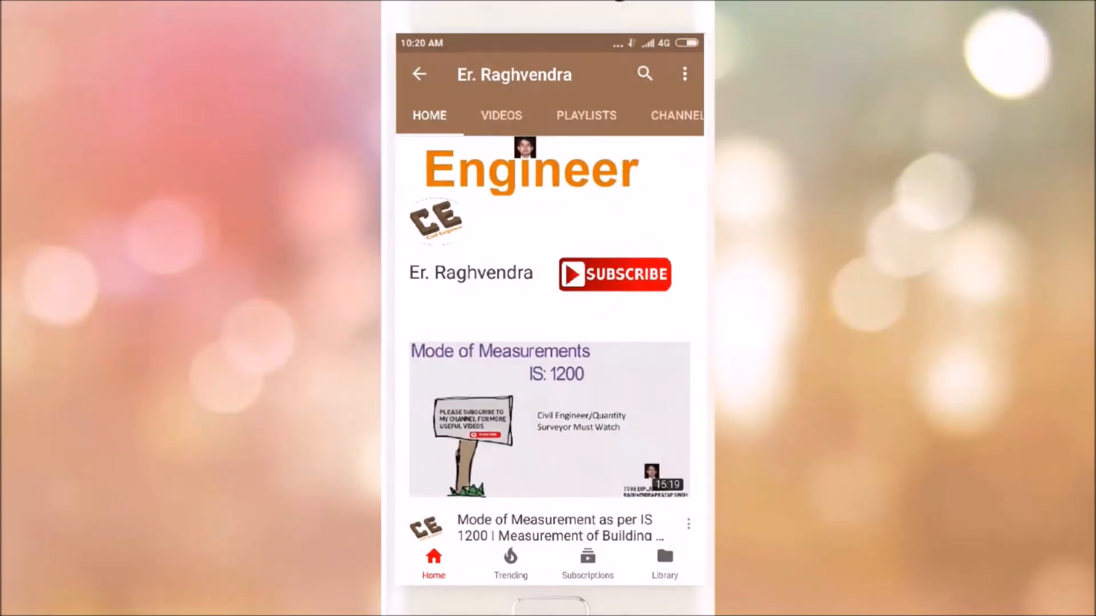